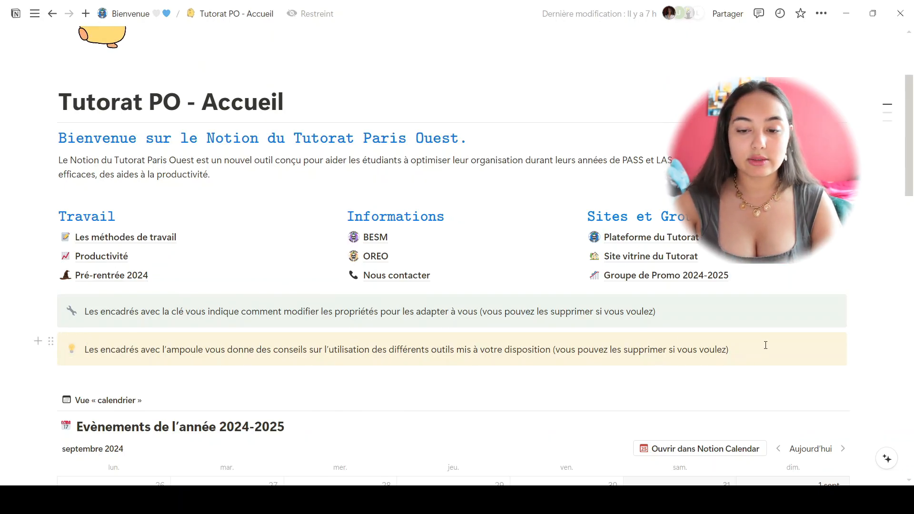
Look through the Tutorat PO - Accueil page, from its section links and tip callouts to the 2024-2025 events calendar
scroll(766, 345, down, 1)
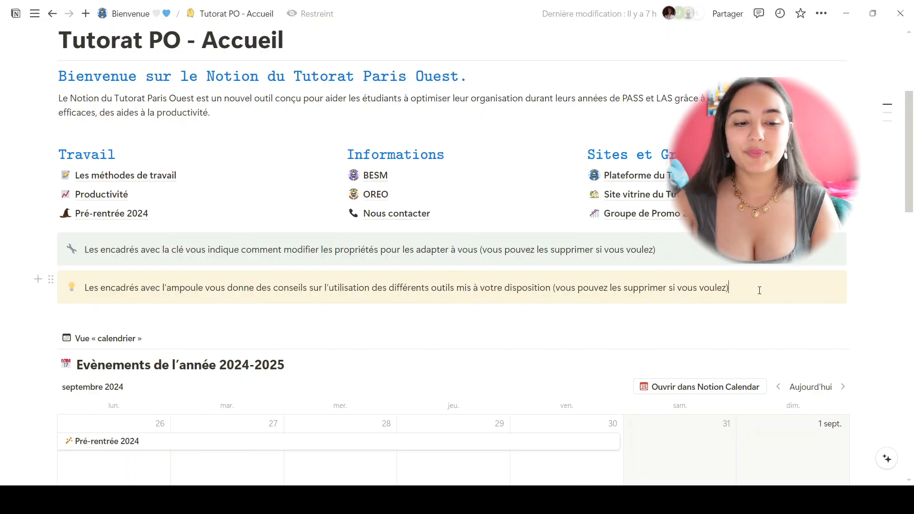
scroll(760, 291, down, 5)
scroll(760, 293, down, 1)
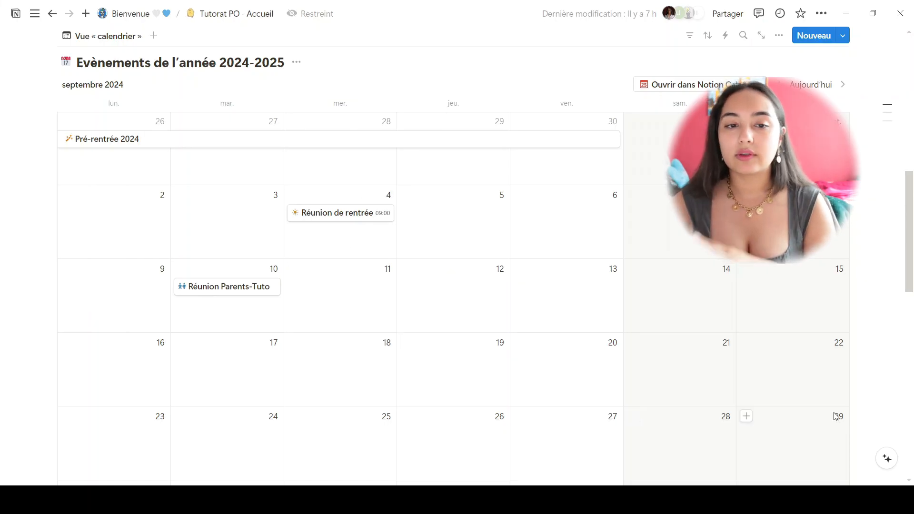
scroll(874, 394, down, 3)
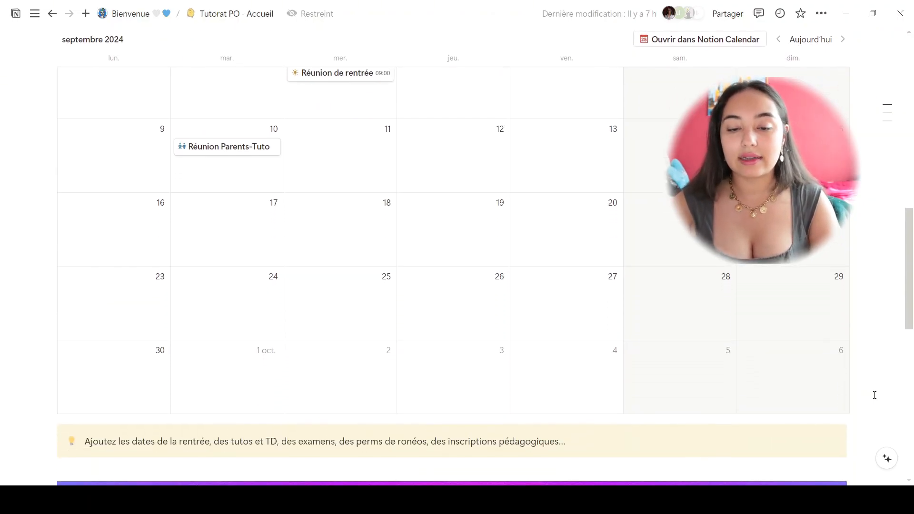
scroll(874, 395, up, 6)
scroll(875, 395, up, 8)
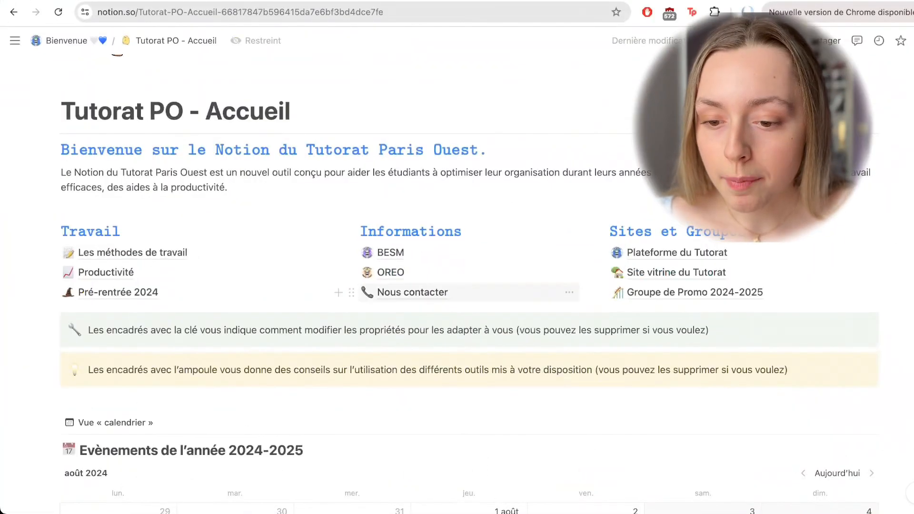
scroll(469, 273, down, 3)
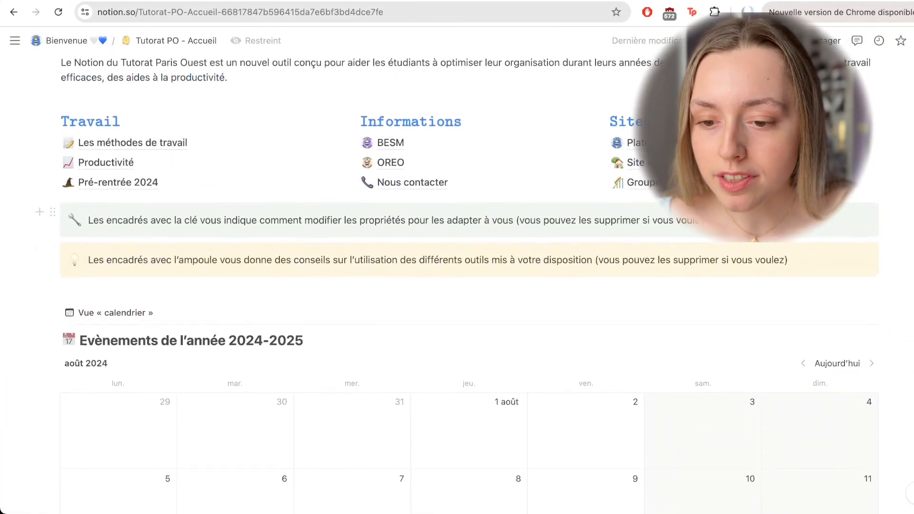
Open the BESM page and review the team's role, contact accounts and list of professional support services
scroll(381, 191, up, 1)
click(384, 172)
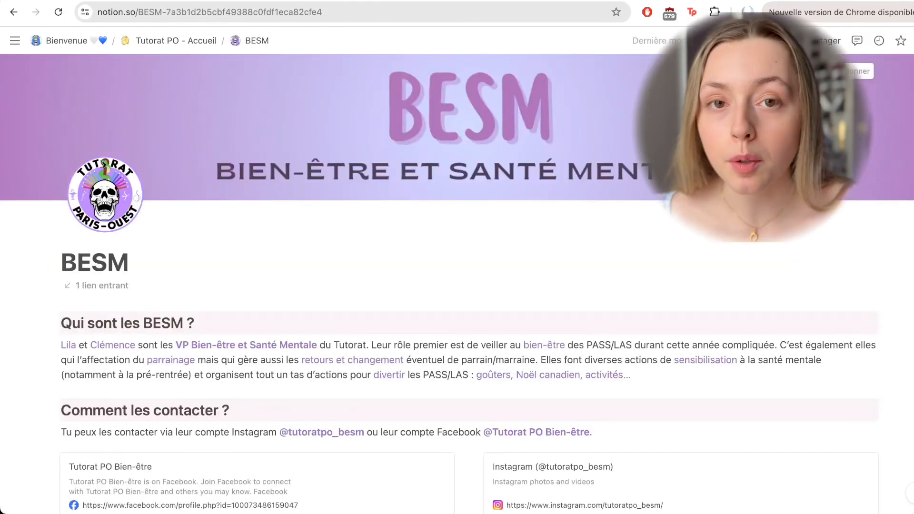
scroll(457, 285, down, 1)
scroll(457, 285, down, 1)
scroll(469, 283, down, 4)
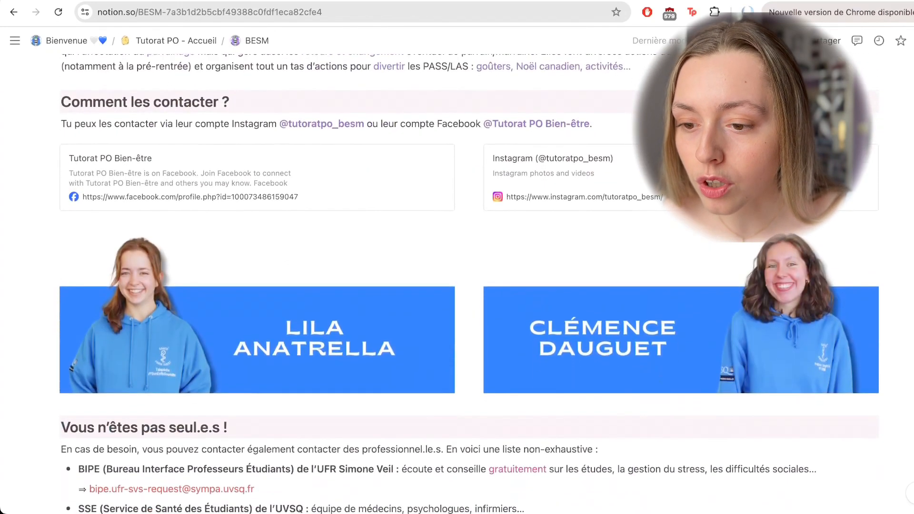
scroll(458, 286, down, 6)
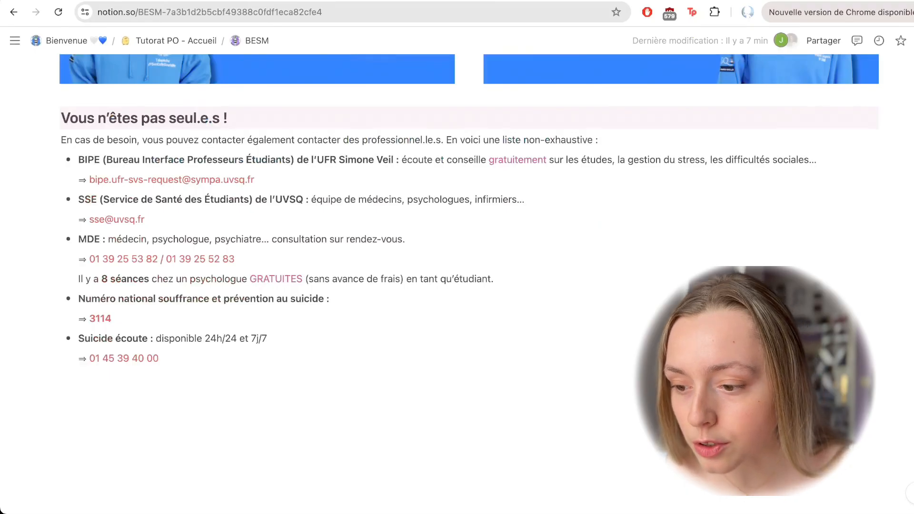
scroll(469, 219, up, 1)
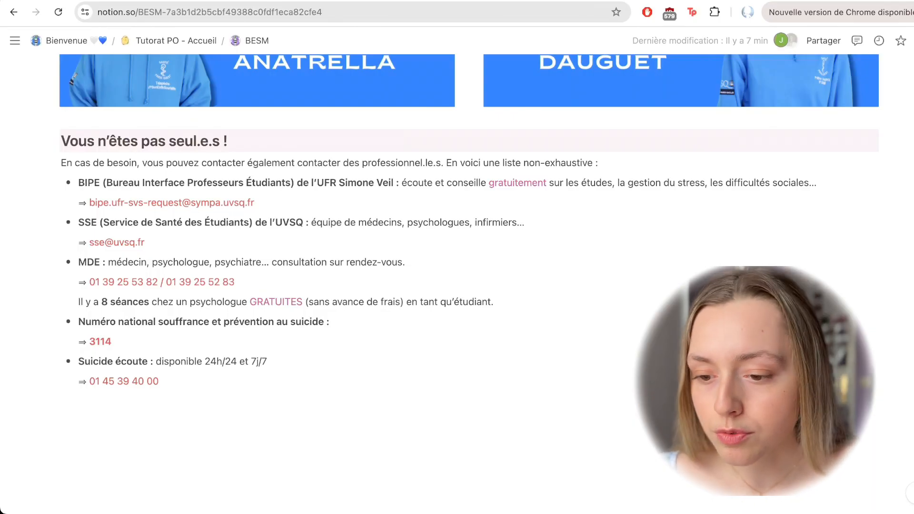
scroll(457, 285, up, 15)
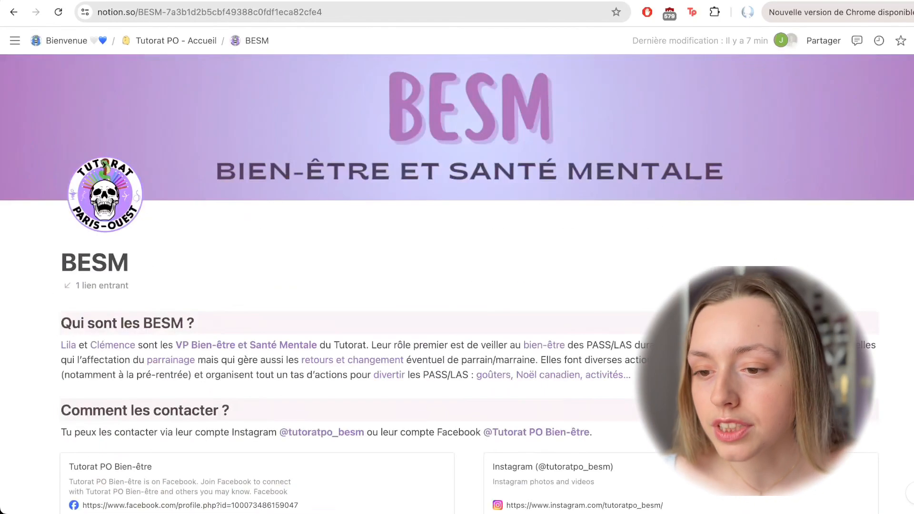
Return to Tutorat PO - Accueil, open the OREO page and read the team's role and contact sections
click(176, 41)
scroll(389, 281, down, 5)
click(390, 282)
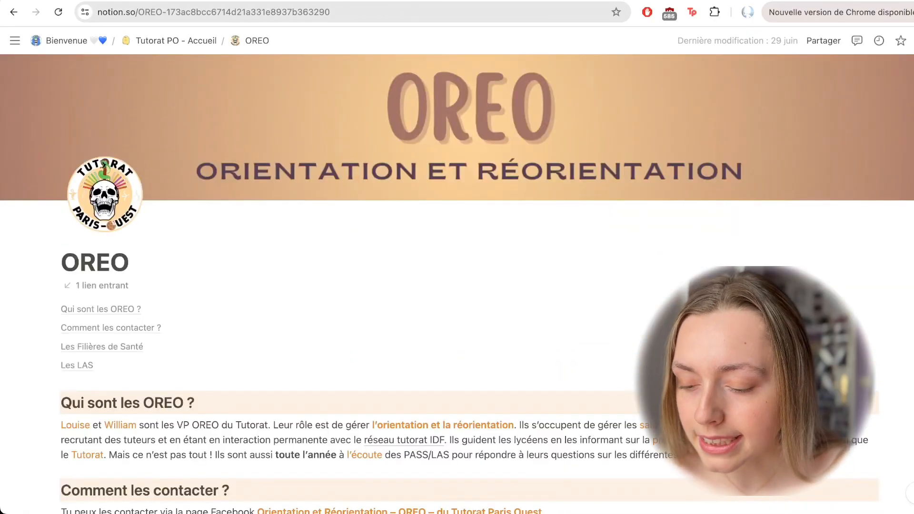
scroll(457, 285, down, 3)
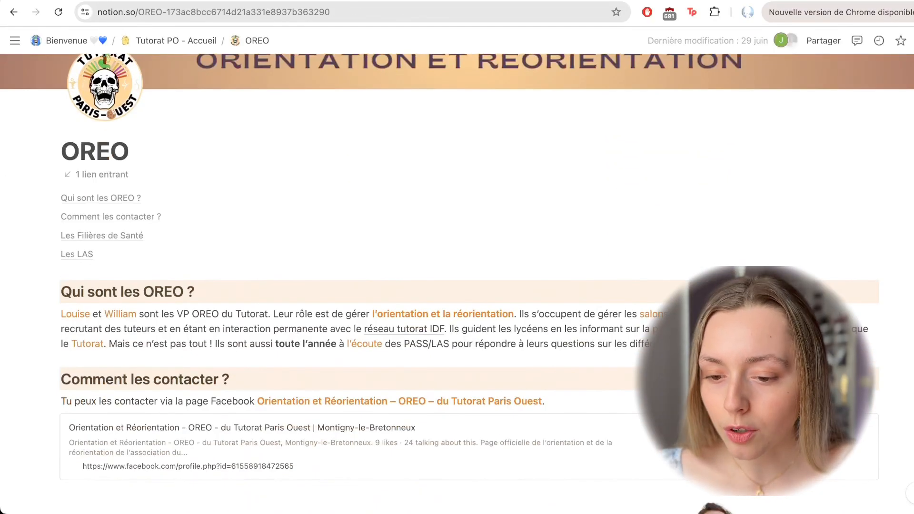
scroll(457, 286, down, 2)
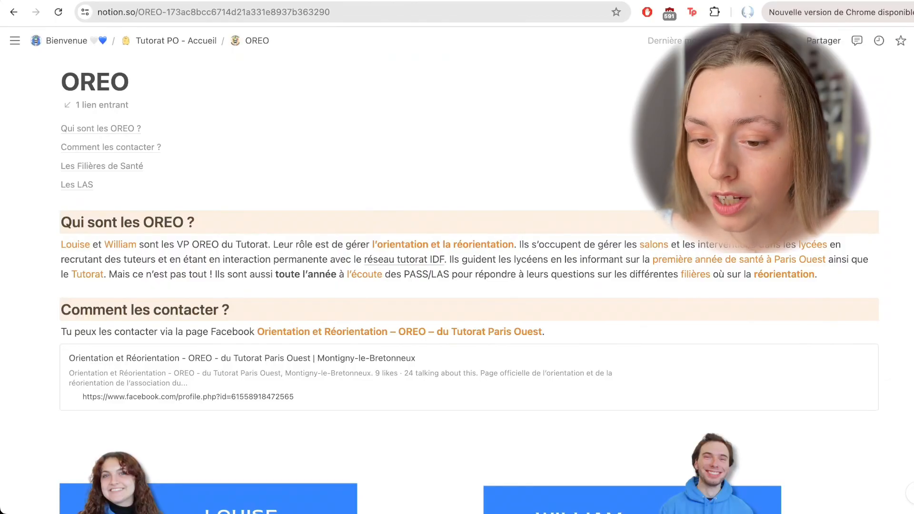
scroll(457, 286, down, 2)
scroll(457, 286, down, 2)
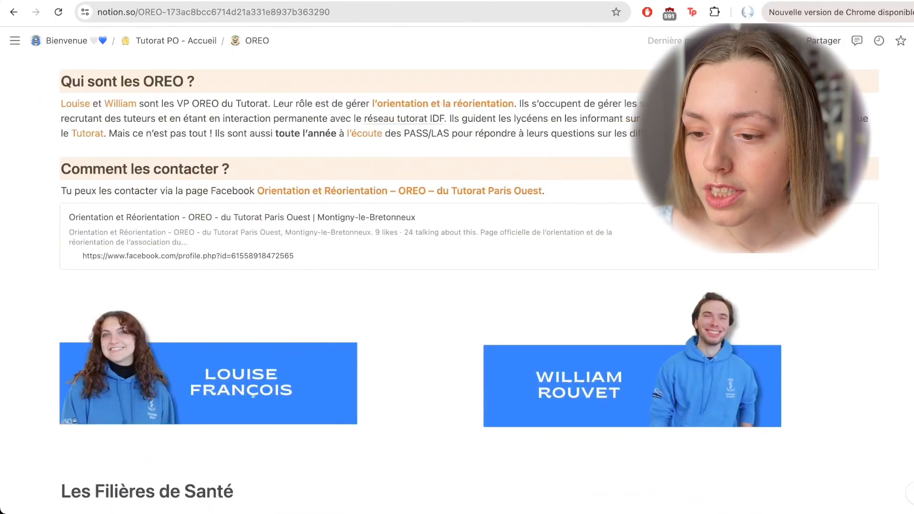
Examine the MMOPK gallery of health tracks and the Licences et mineure santé gallery on the OREO page
scroll(193, 200, down, 10)
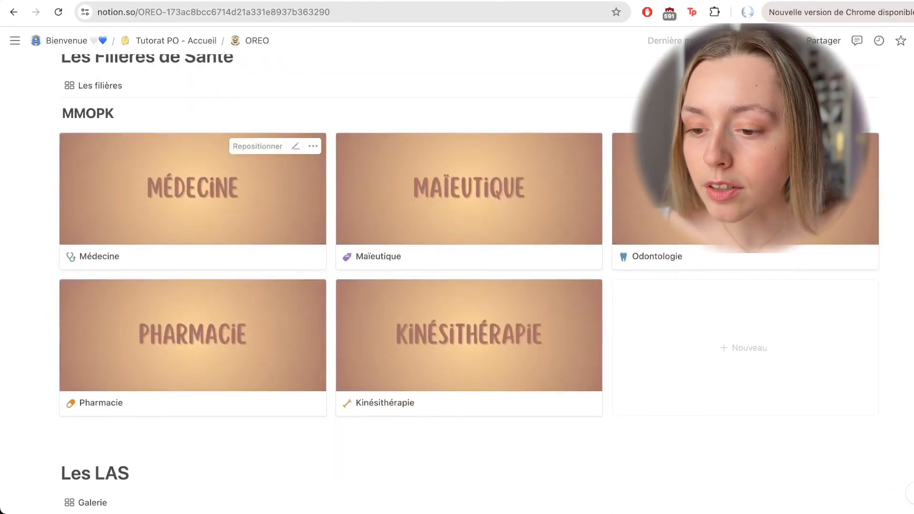
scroll(193, 214, up, 1)
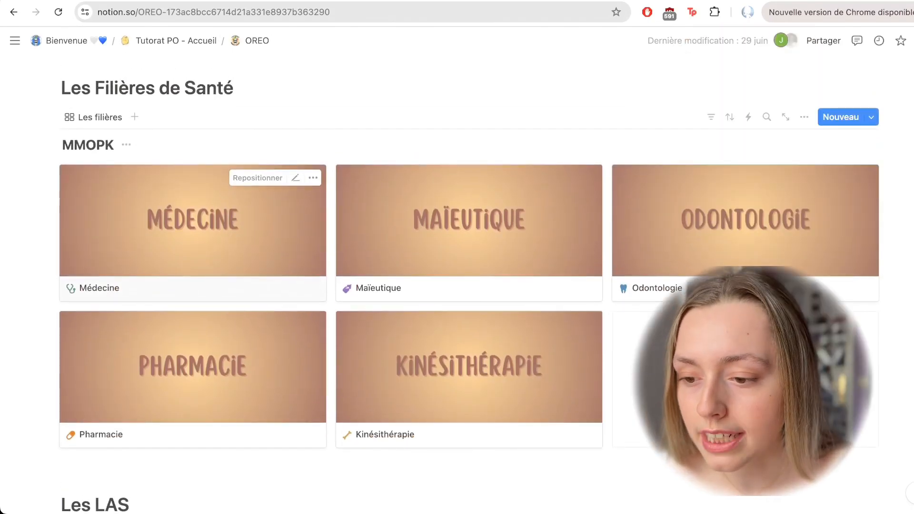
scroll(380, 262, down, 9)
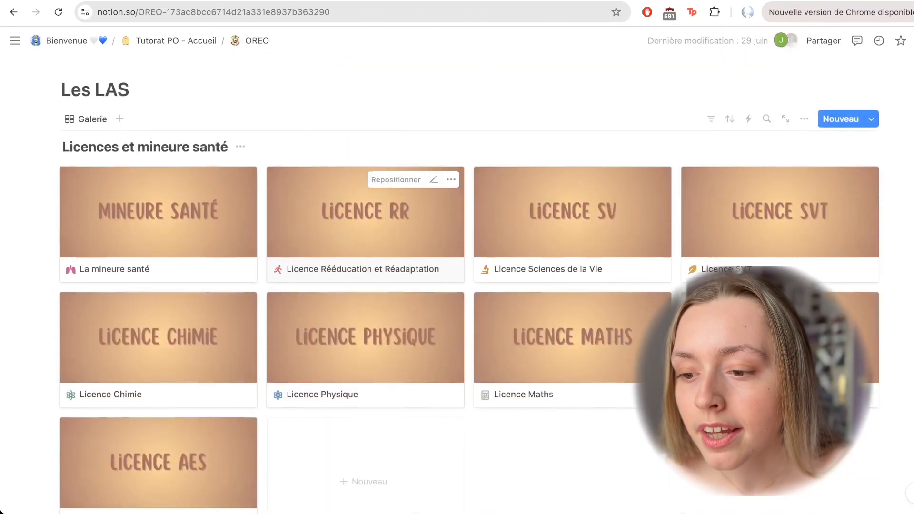
scroll(366, 324, down, 1)
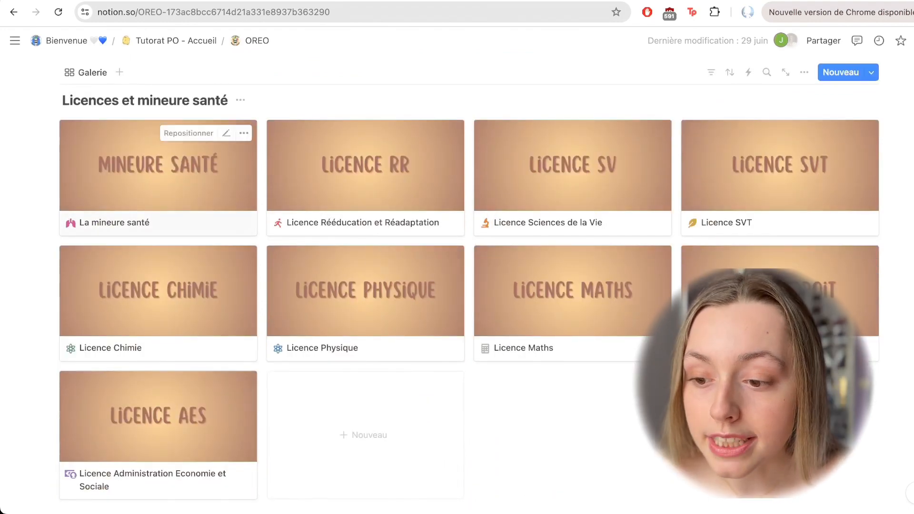
scroll(366, 286, up, 10)
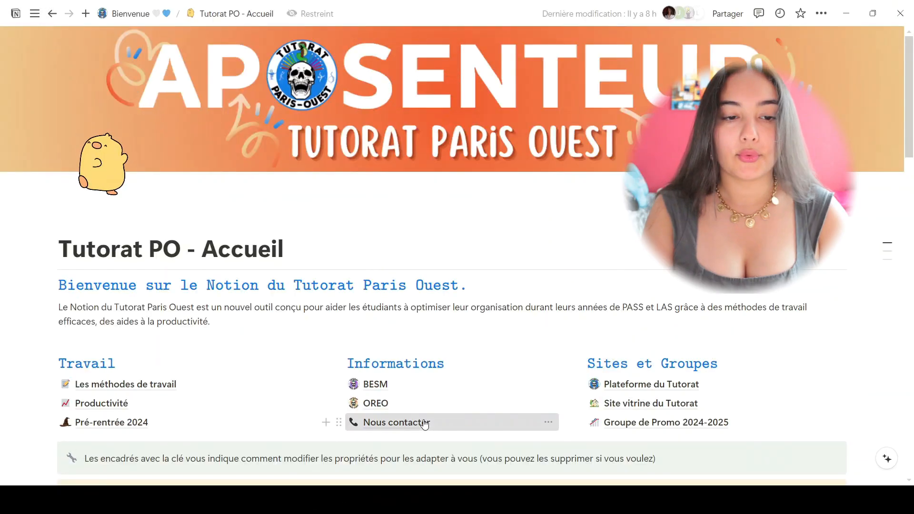
Open the Nous contacter page and review the Tutorat PO, Bien-être, OREO and VP Numérique contact accounts
click(395, 423)
scroll(424, 420, down, 2)
scroll(424, 420, down, 2)
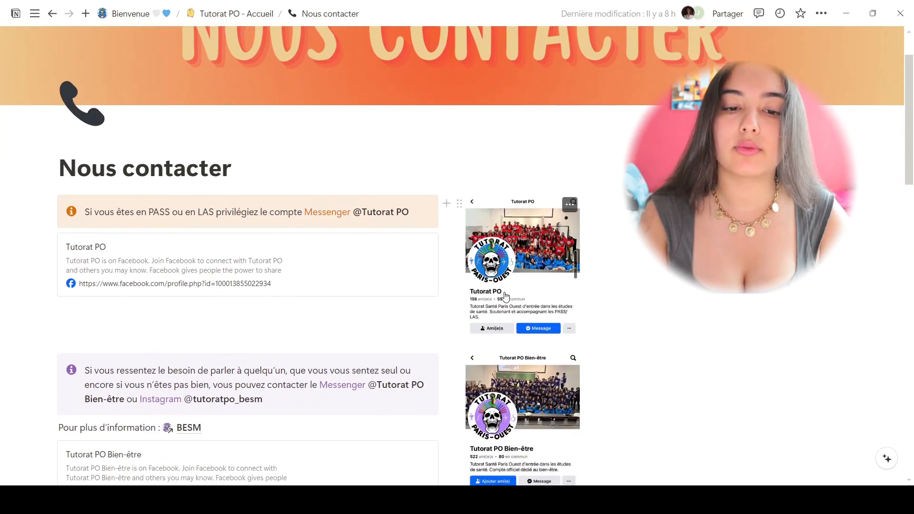
scroll(609, 318, down, 2)
scroll(609, 318, down, 3)
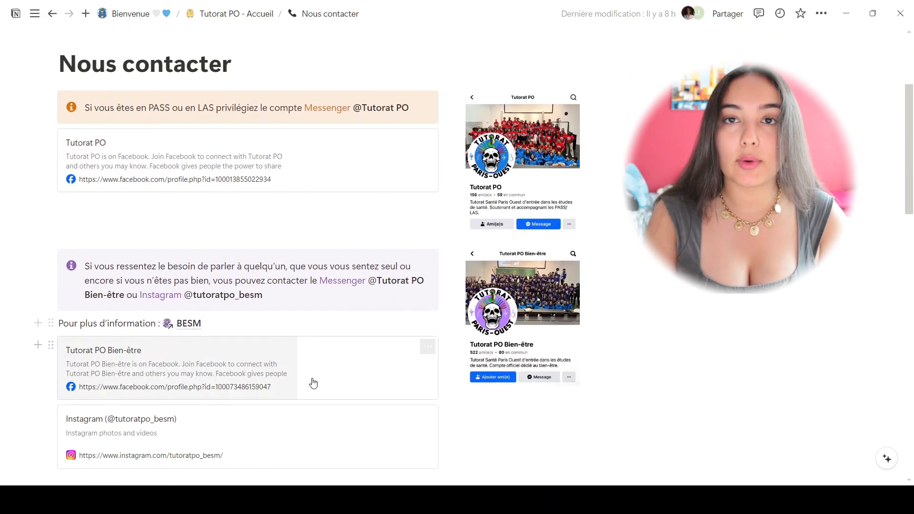
scroll(292, 388, down, 10)
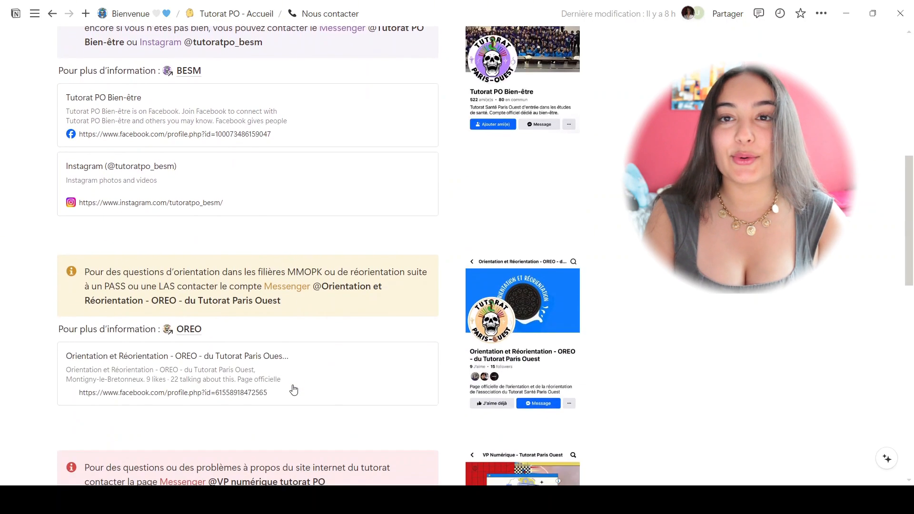
scroll(295, 391, down, 8)
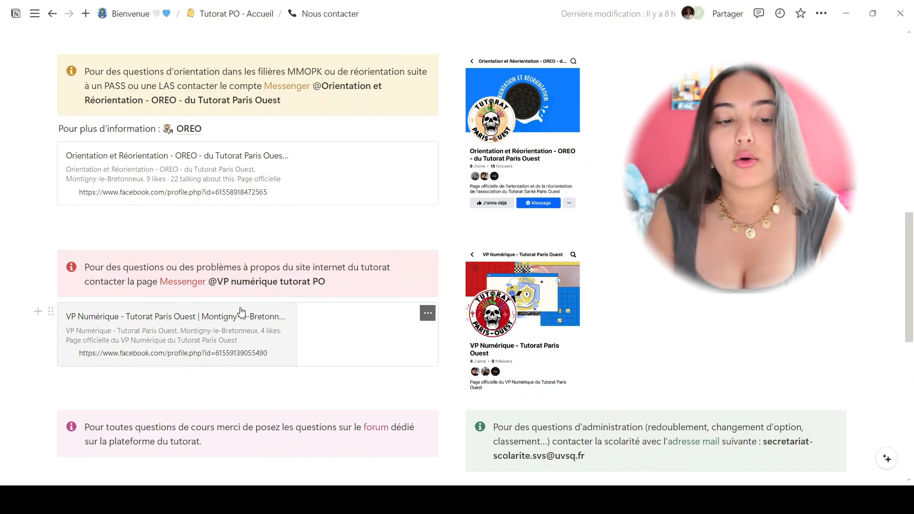
scroll(242, 340, down, 5)
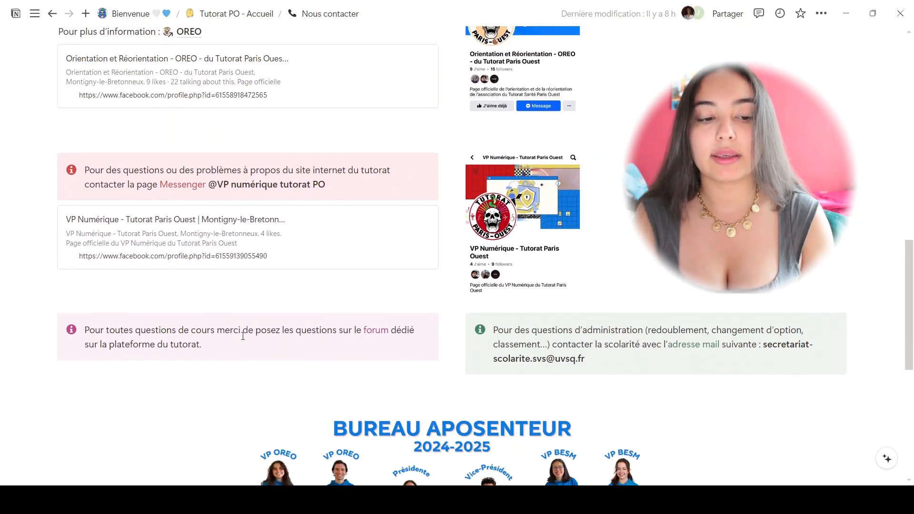
Examine the course forum and administration callouts and the Bureau Aposenteur 2024-2025 chart on the contact page
scroll(125, 289, up, 1)
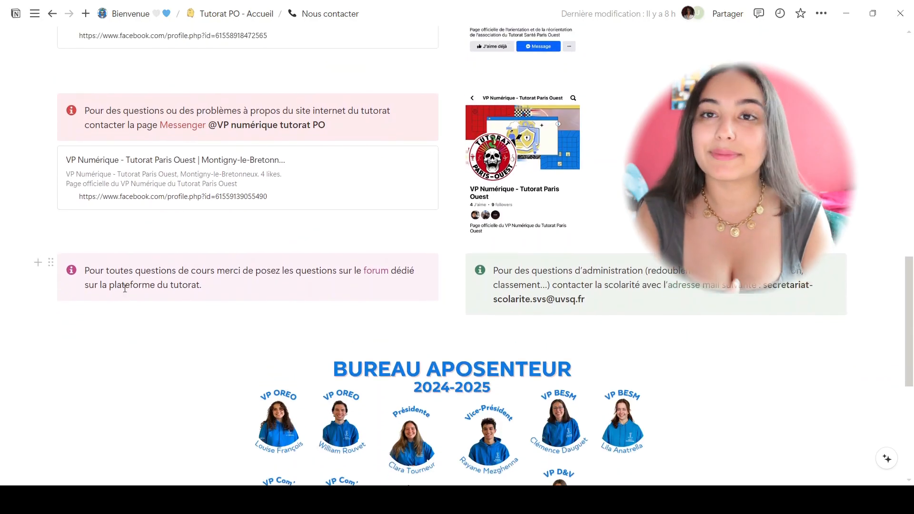
double_click(366, 269)
click(519, 284)
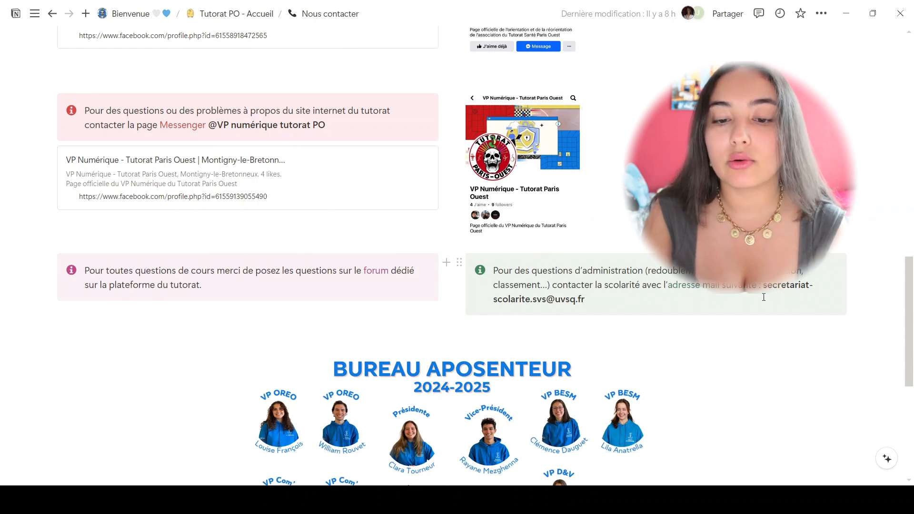
scroll(763, 298, down, 5)
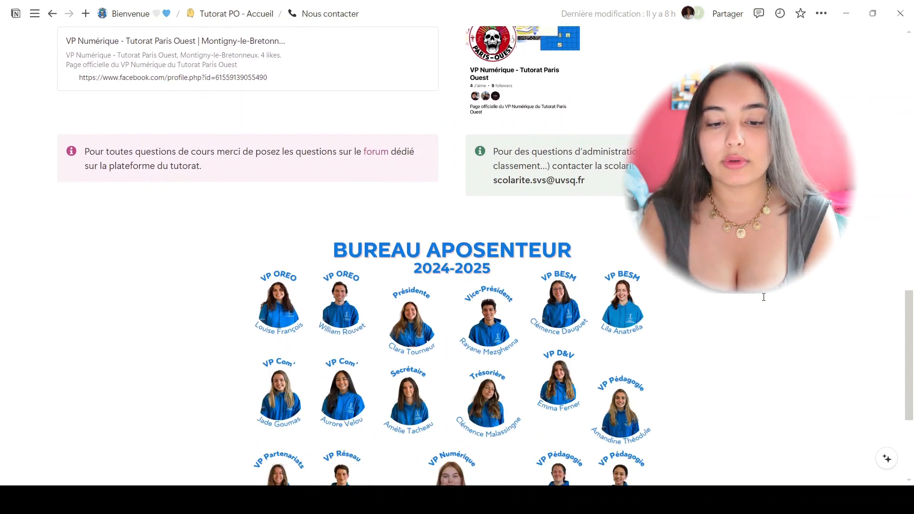
scroll(764, 297, up, 2)
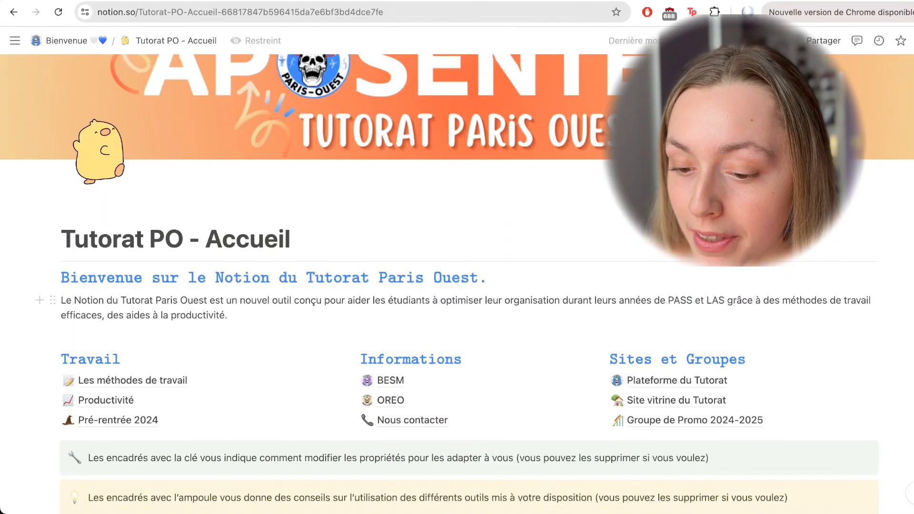
Open Les méthodes de travail from the home page and review its method list and memory advice sections
scroll(457, 300, down, 3)
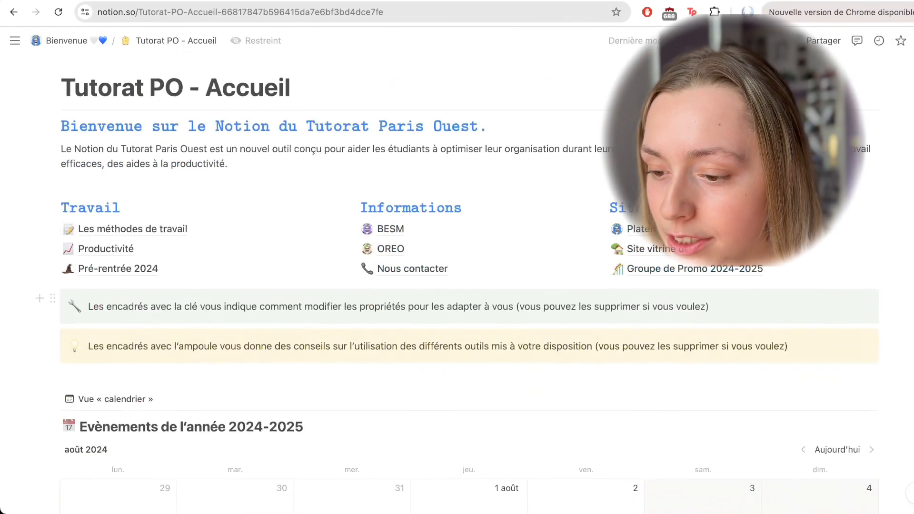
click(132, 229)
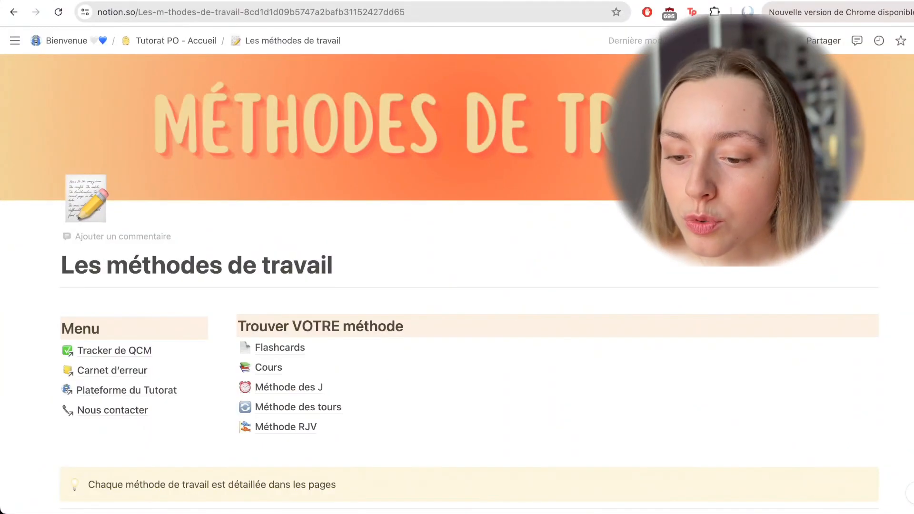
scroll(458, 286, down, 3)
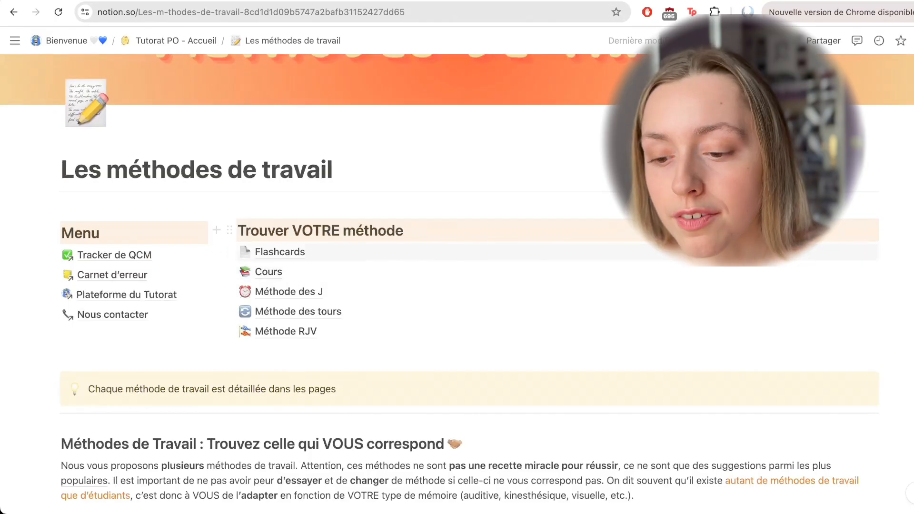
mouse_move(298, 312)
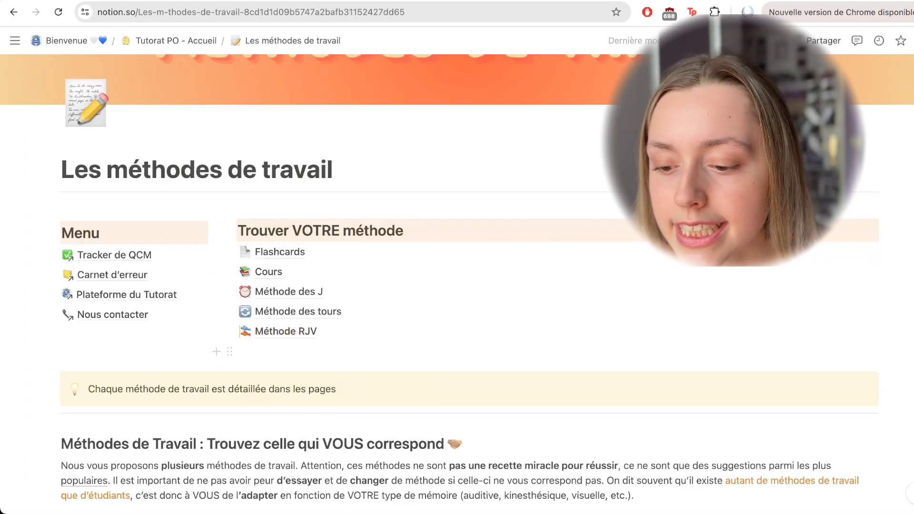
scroll(457, 285, down, 8)
scroll(245, 324, down, 8)
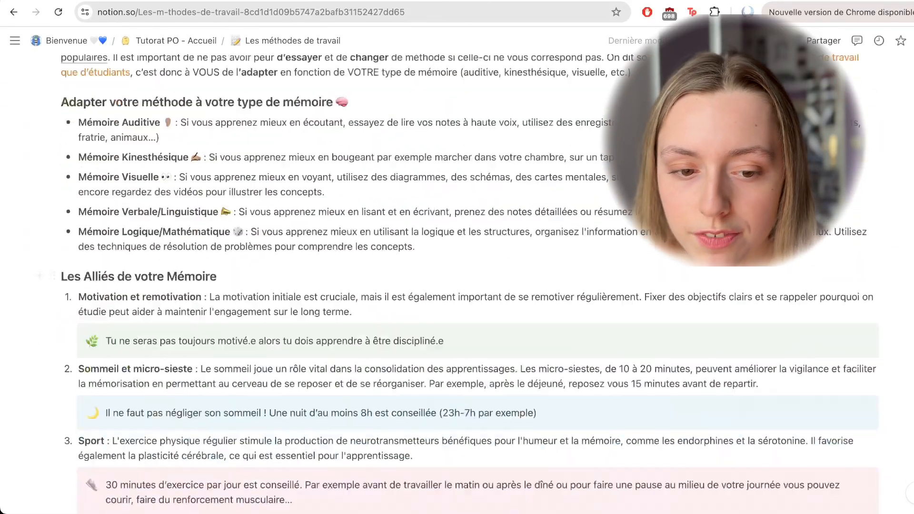
Return to the Trouver VOTRE méthode list and open the Flashcards page
scroll(245, 324, up, 20)
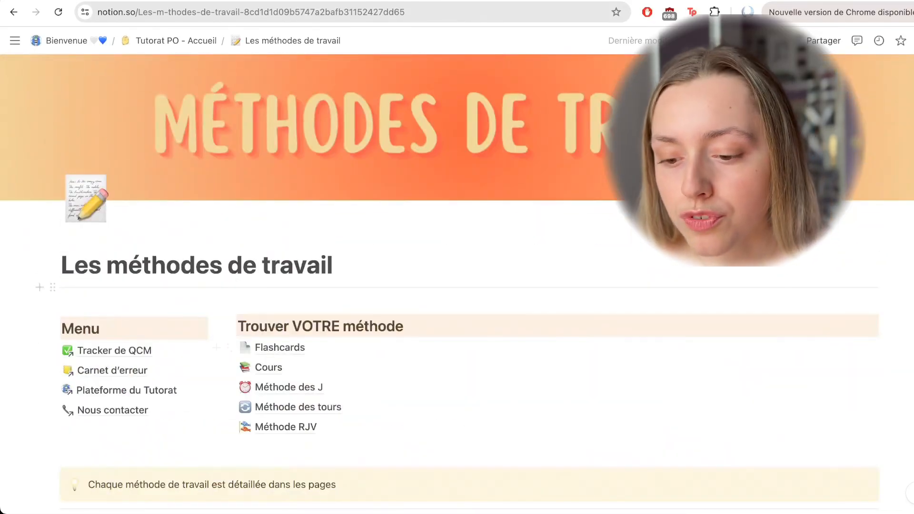
scroll(245, 329, down, 2)
click(280, 259)
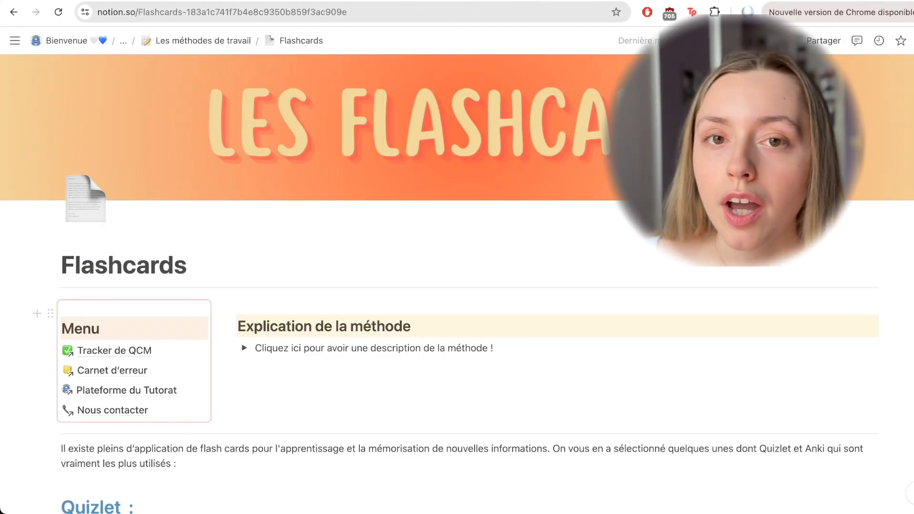
Examine the Quizlet description, pricing notes and embedded Quizlet site on the Flashcards page
scroll(457, 286, down, 2)
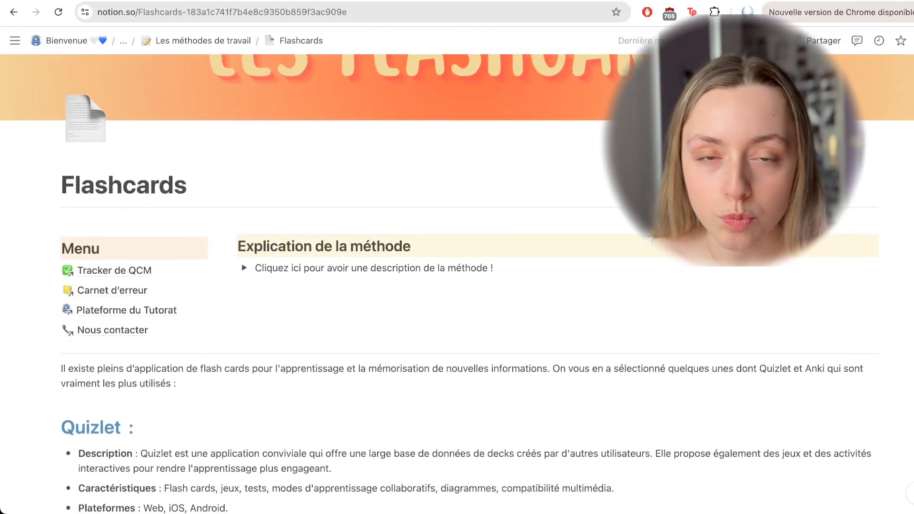
scroll(457, 286, down, 2)
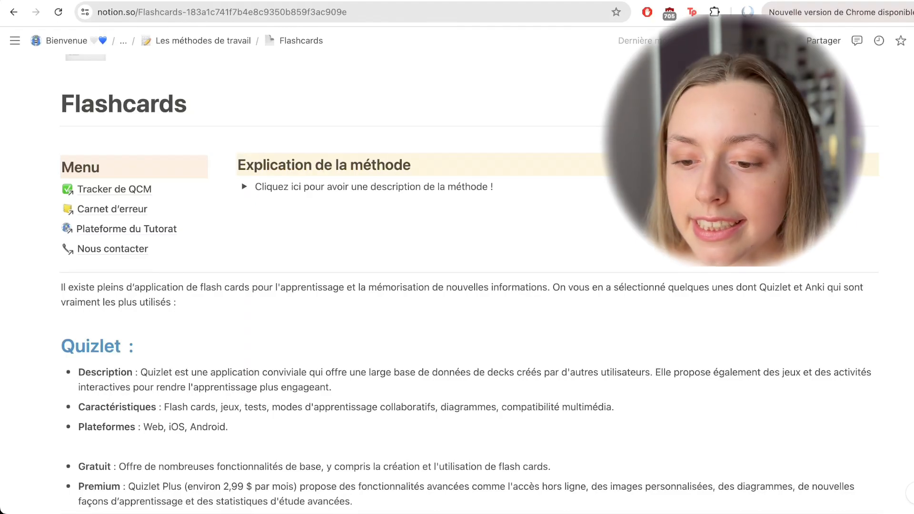
scroll(469, 281, down, 2)
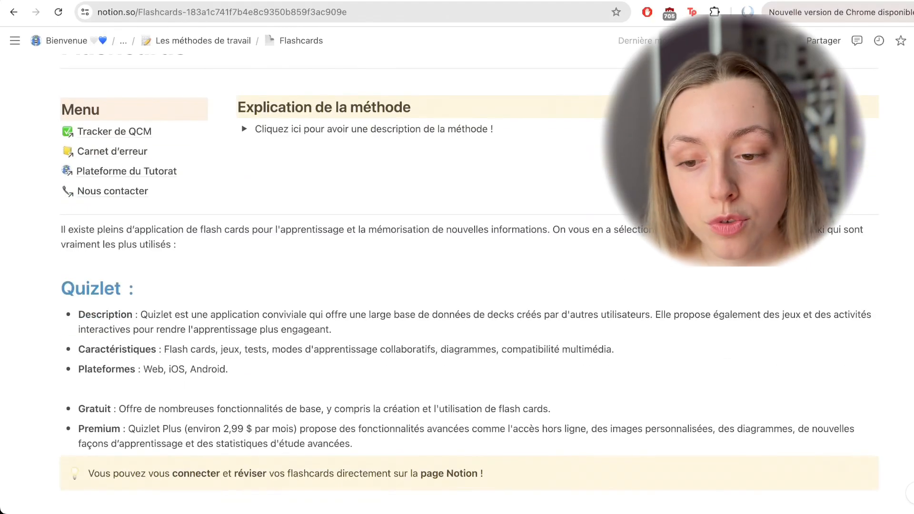
scroll(469, 281, down, 6)
scroll(469, 281, up, 3)
scroll(469, 281, down, 1)
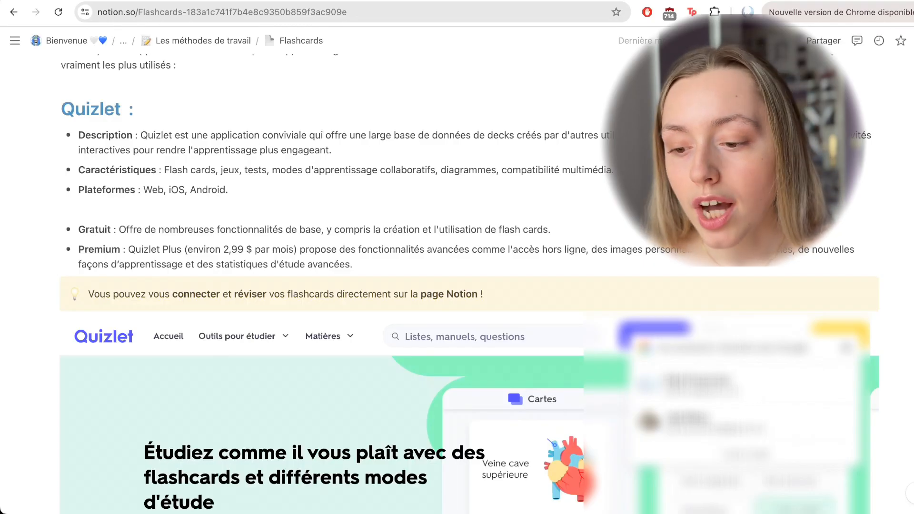
scroll(470, 283, down, 5)
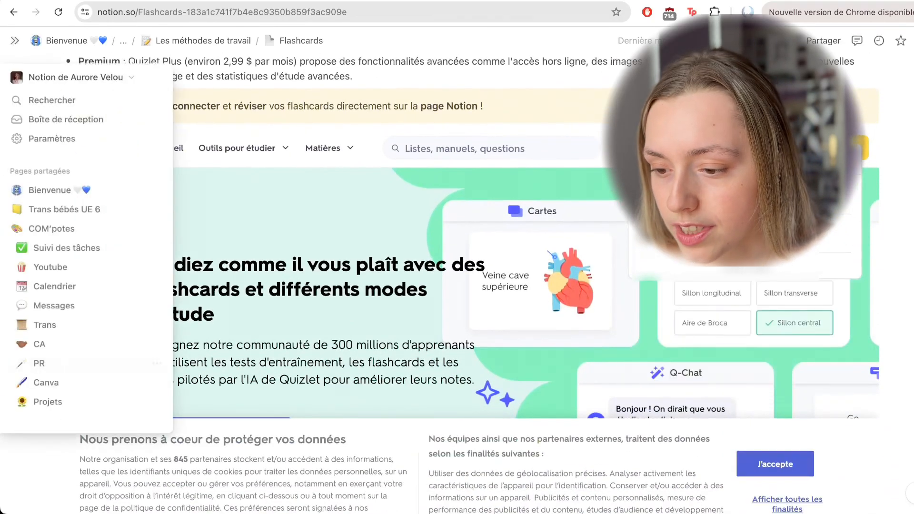
scroll(457, 281, down, 1)
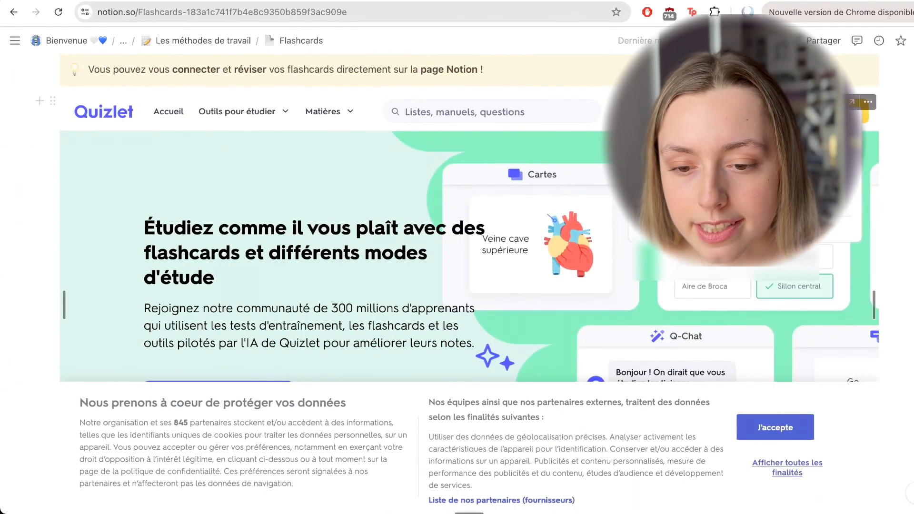
mouse_move(15, 40)
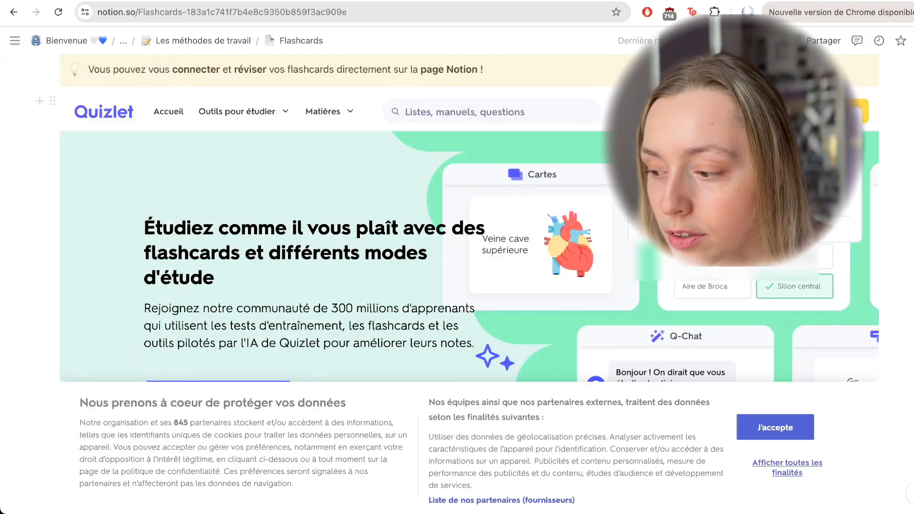
scroll(457, 281, down, 10)
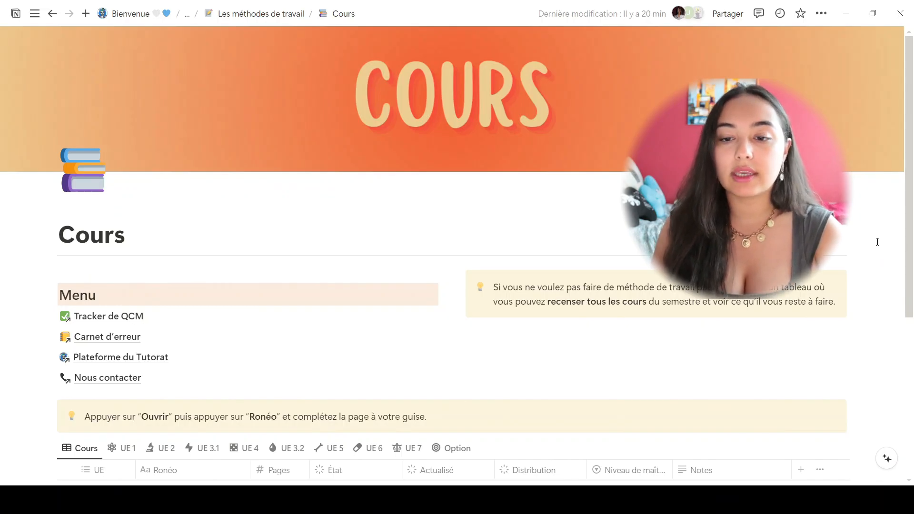
Review the UE, État and Actualisé options for the Ronéo 1 : Acide-Base row in the Cours table
scroll(729, 355, down, 3)
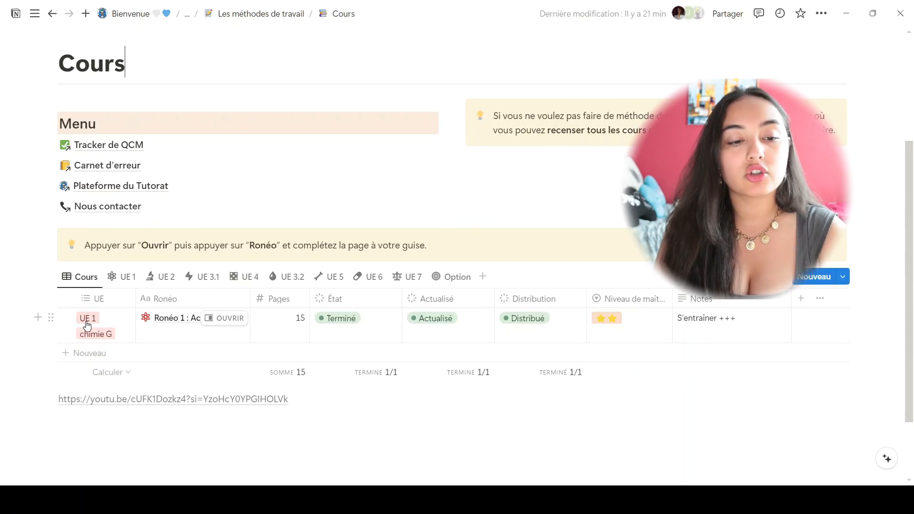
click(84, 336)
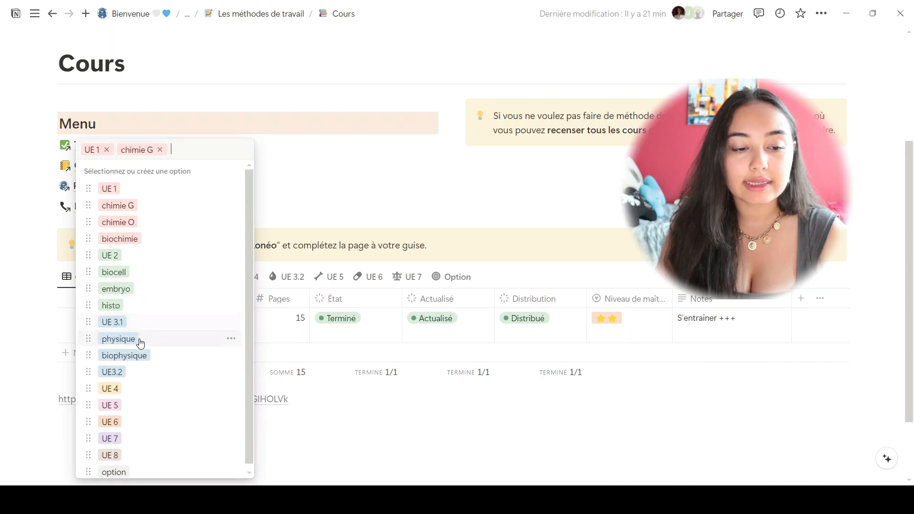
key(Escape)
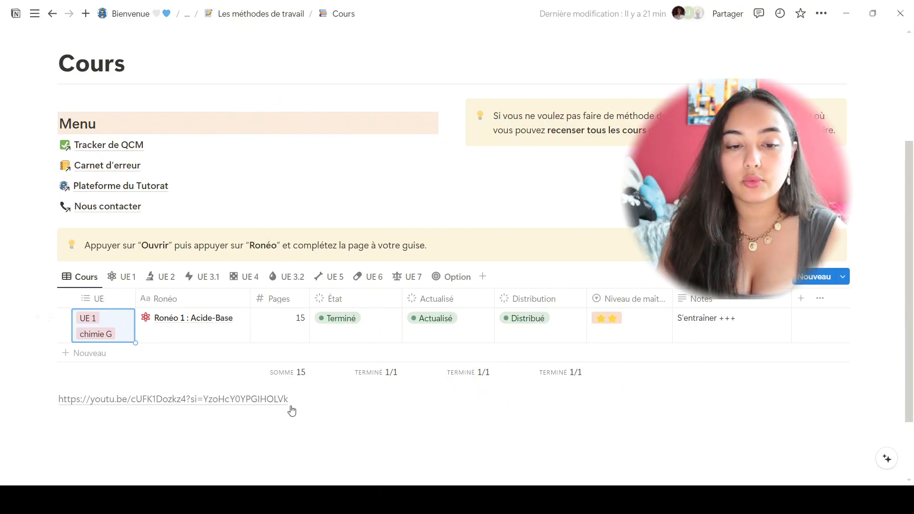
click(351, 319)
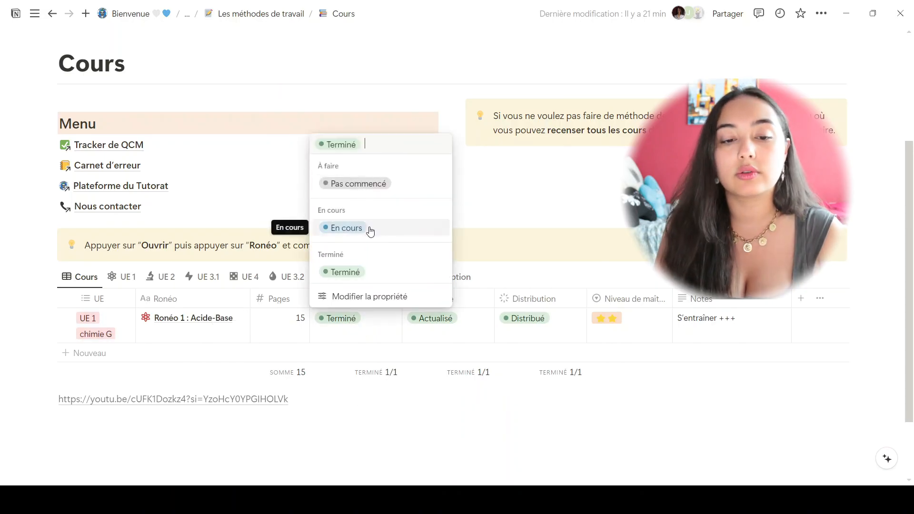
click(370, 278)
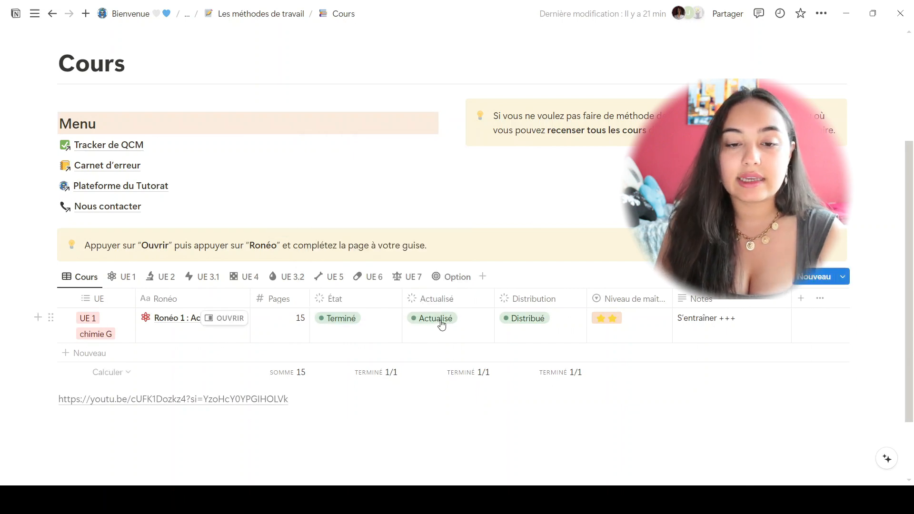
right_click(438, 327)
key(Escape)
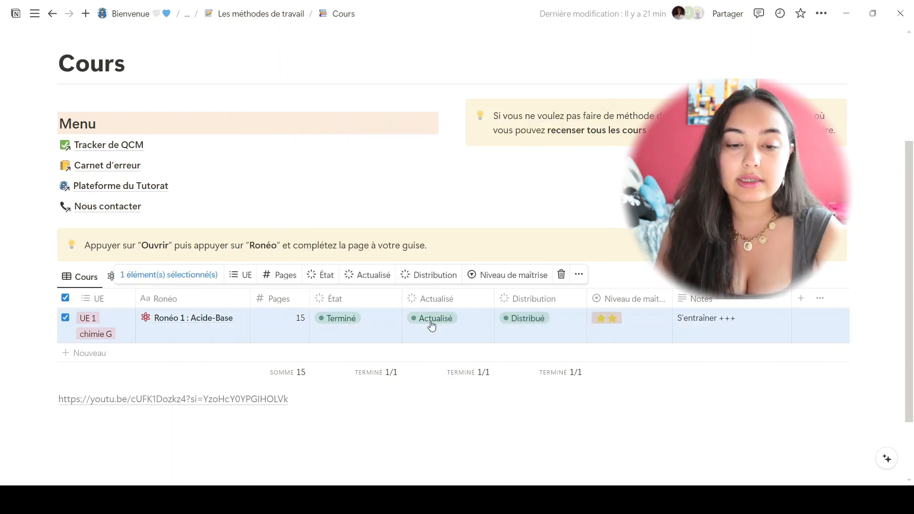
click(432, 327)
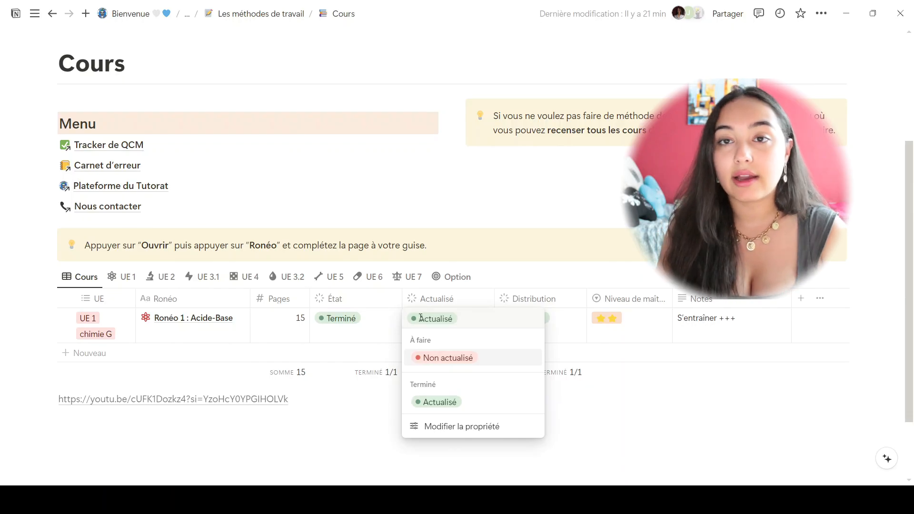
click(571, 330)
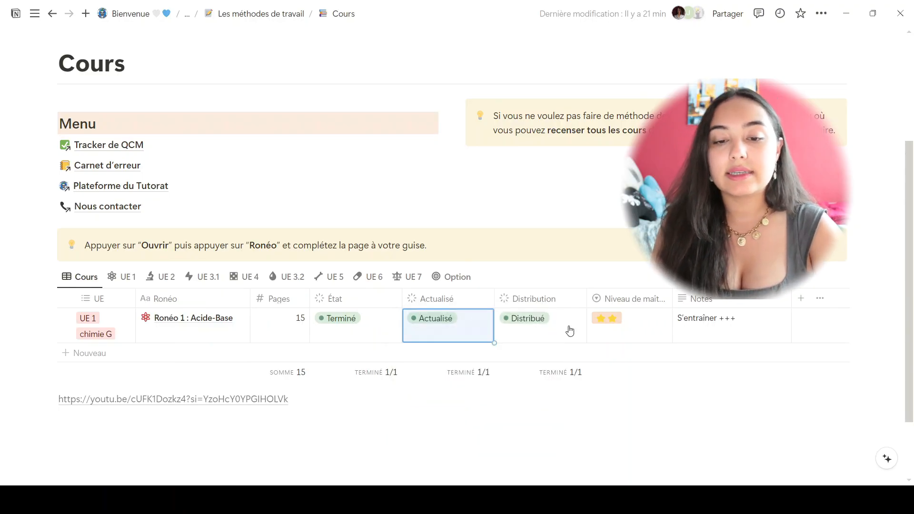
Set the Distribution status of the Ronéo 1 : Acide-Base row to Non distribué
click(570, 330)
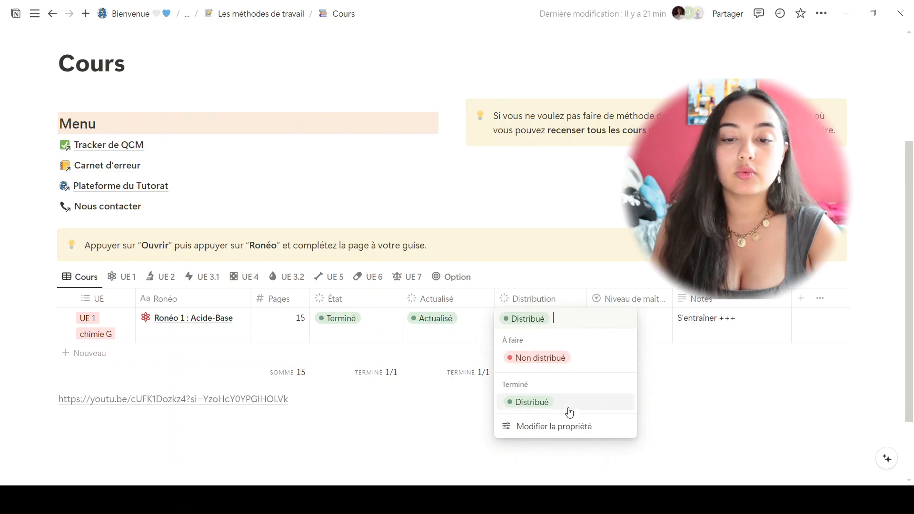
click(549, 364)
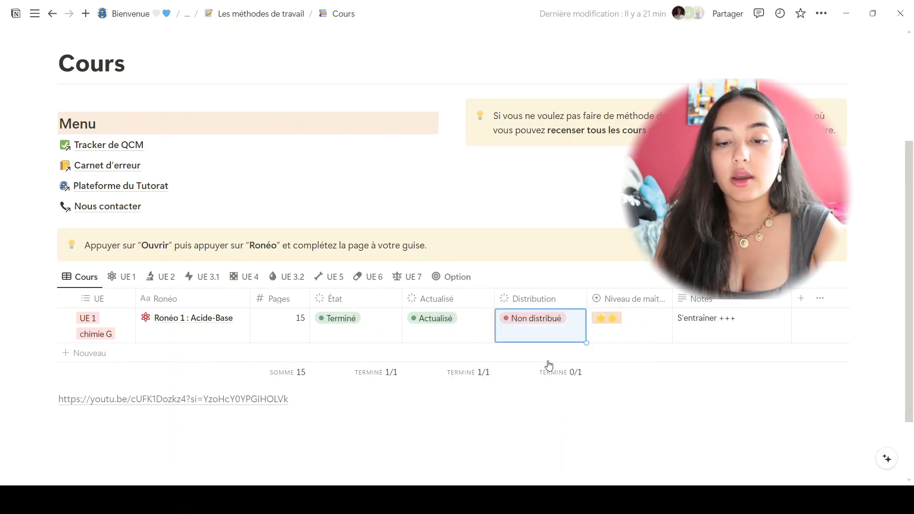
click(622, 373)
Review the star ratings available for the Niveau de maîtrise of Ronéo 1 : Acide-Base
click(628, 332)
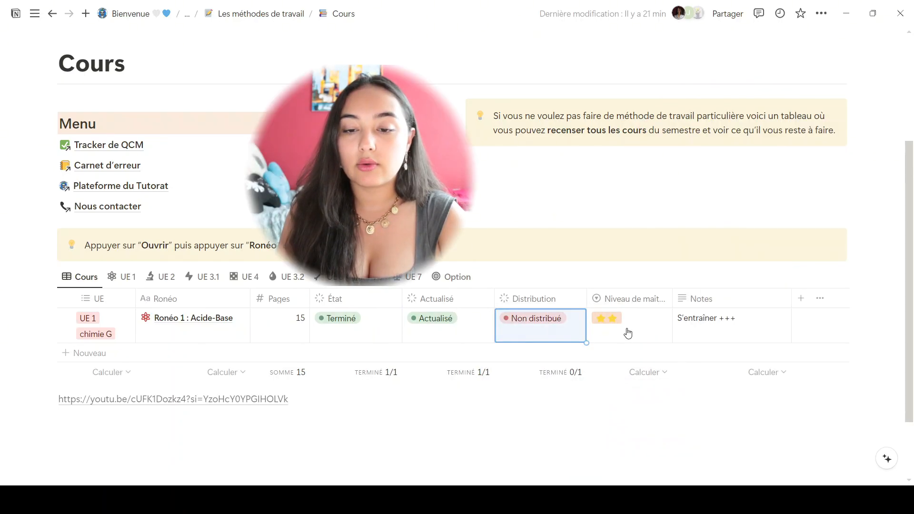
click(628, 332)
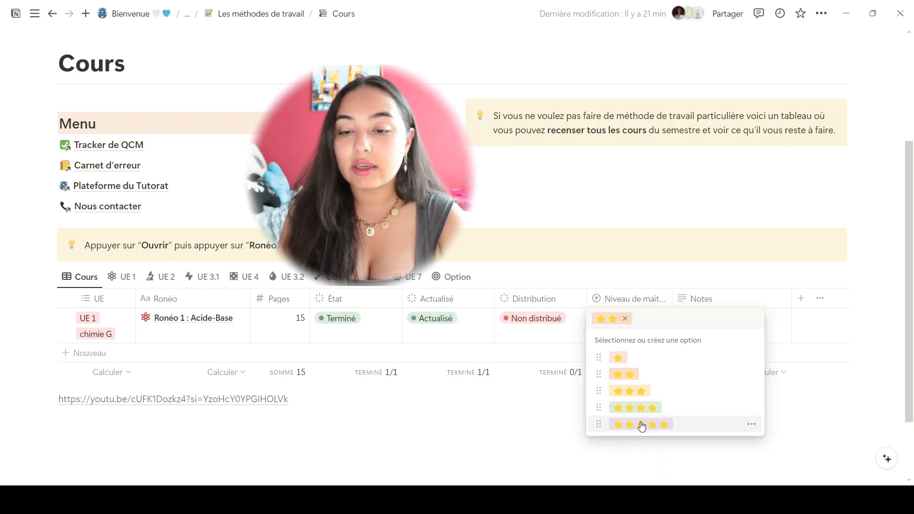
click(813, 418)
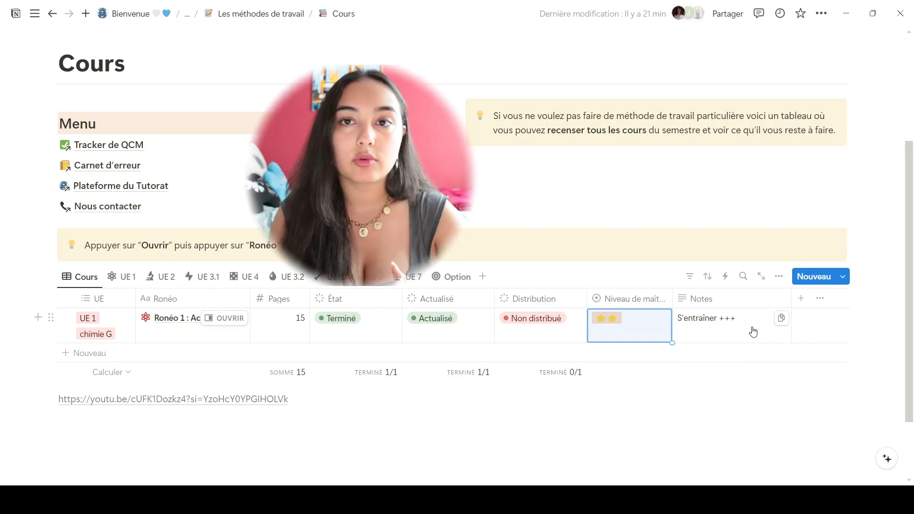
Add a row named "Ronéo : Appareil digestif" to the Cours table and assign it to UE 5
click(66, 354)
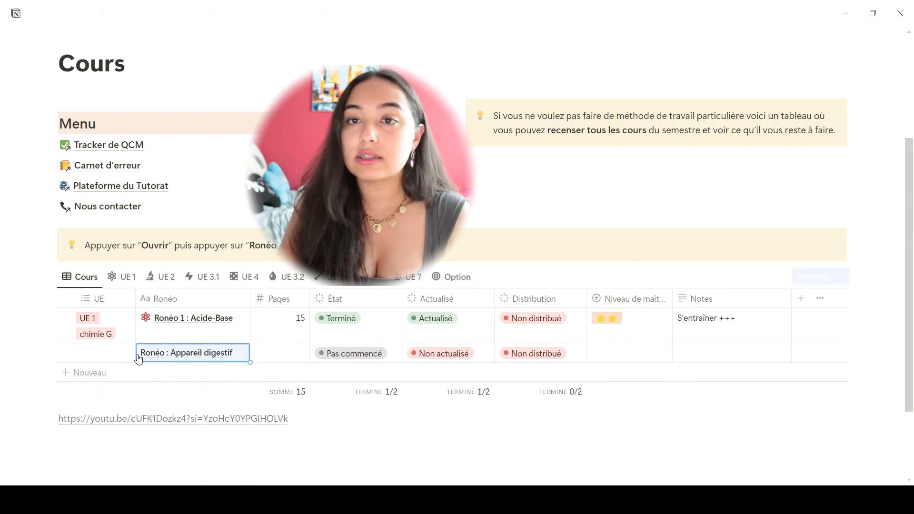
click(101, 357)
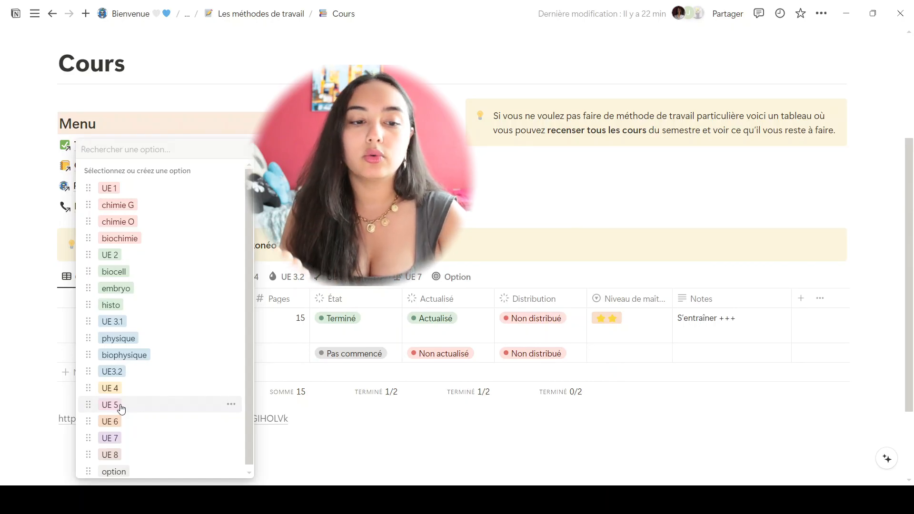
click(232, 406)
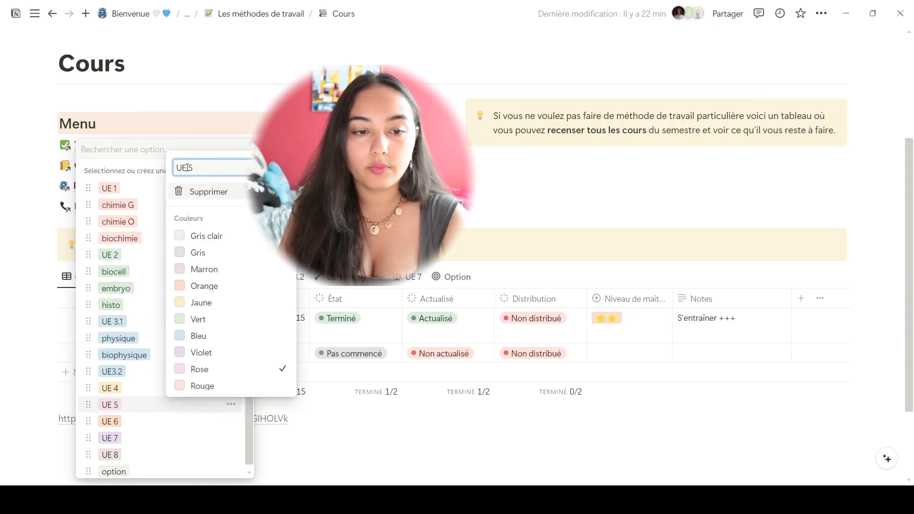
key(Escape)
key(Escape)
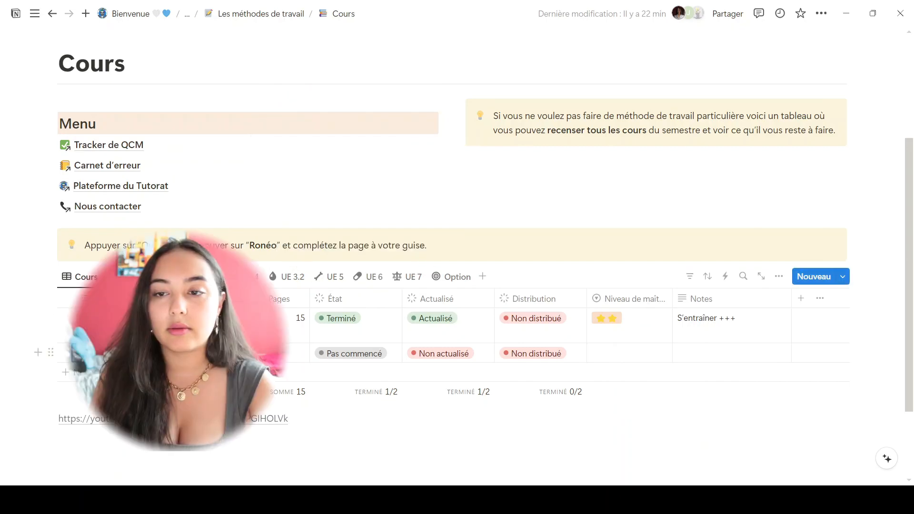
Apply the "Ronéo :" template to the Ronéo : Appareil digestif page and attach Ronéo Appareil Digestif.pdf
click(227, 354)
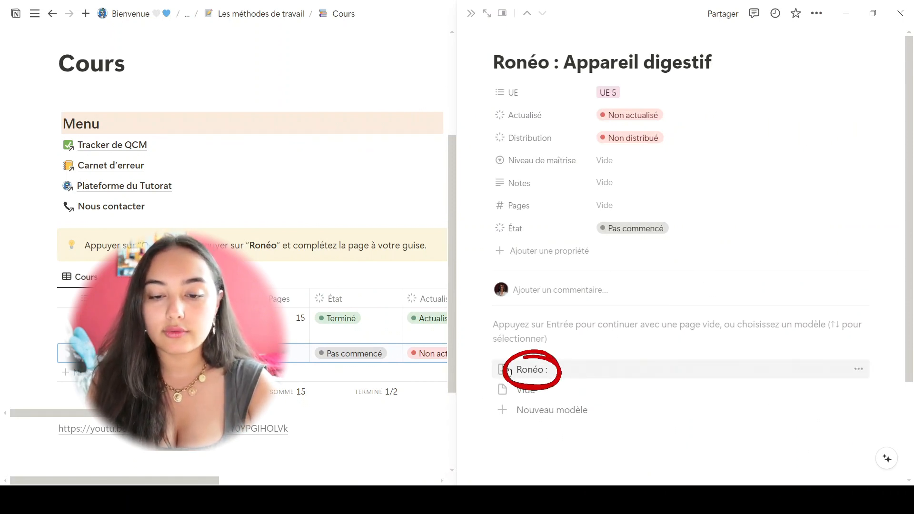
click(524, 371)
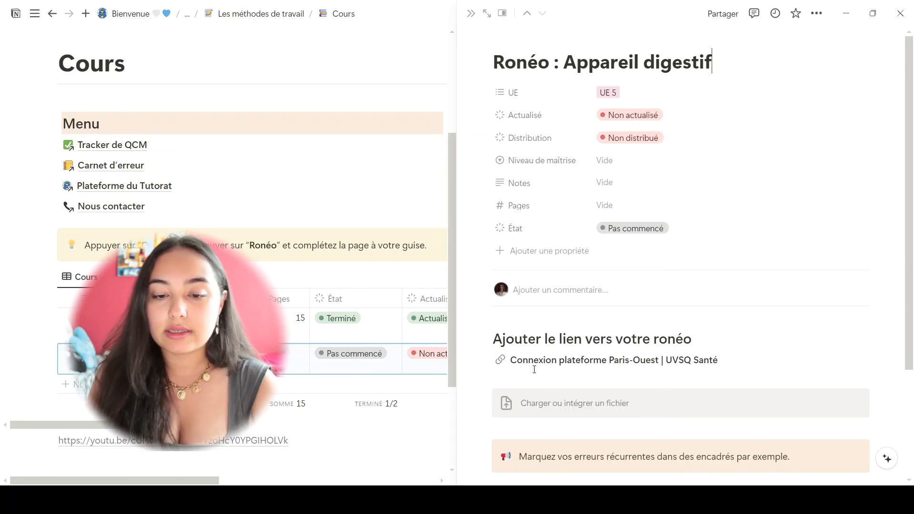
scroll(535, 369, down, 1)
mouse_move(555, 303)
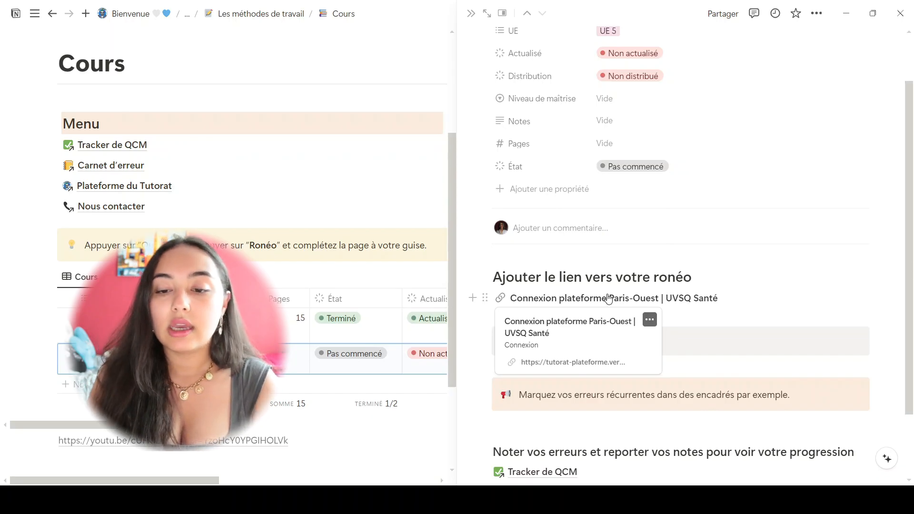
click(688, 354)
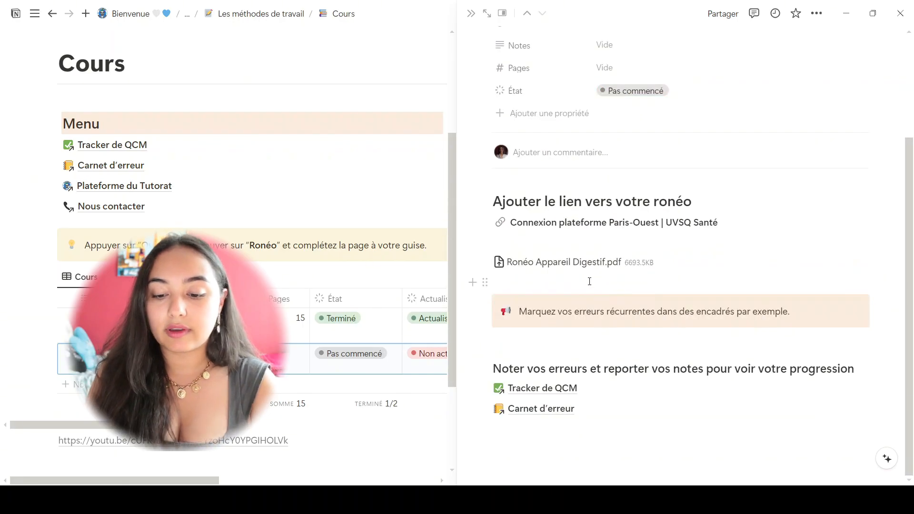
Insert an Intégration block beneath the attached PDF and upload the ronéo document into it
click(590, 282)
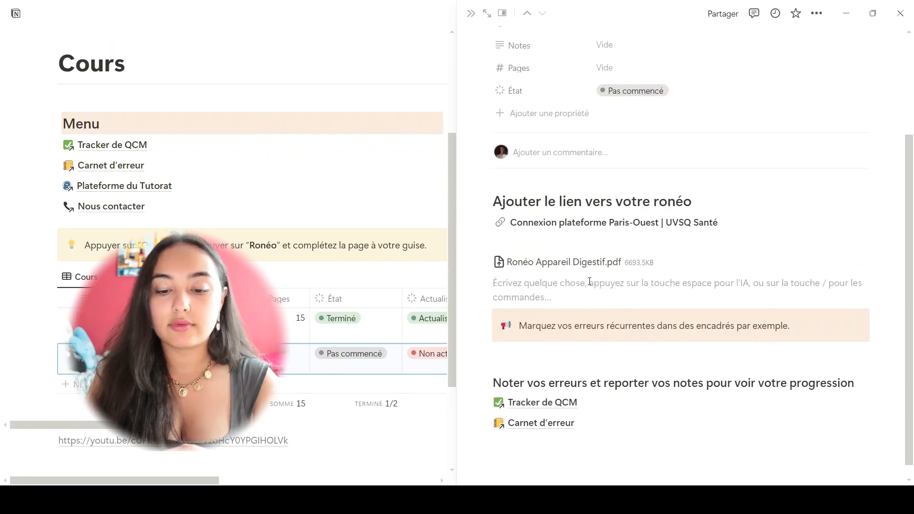
text(/in)
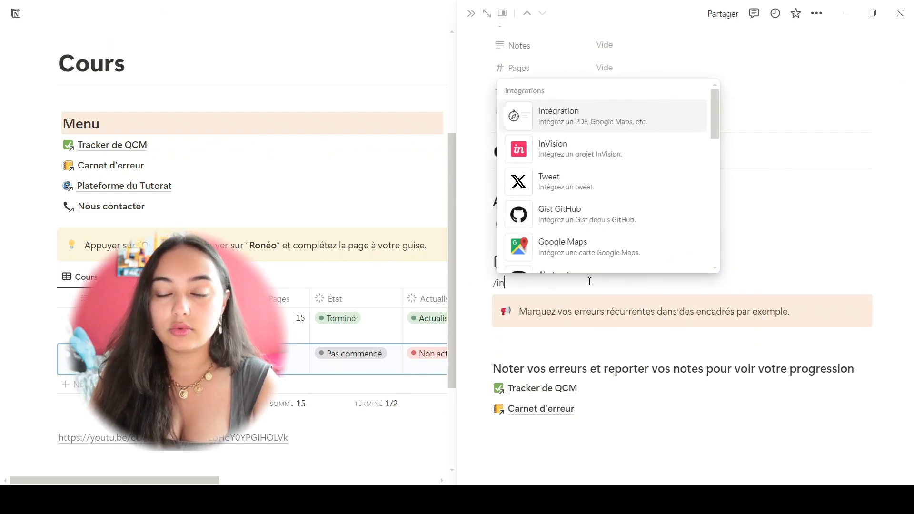
click(564, 119)
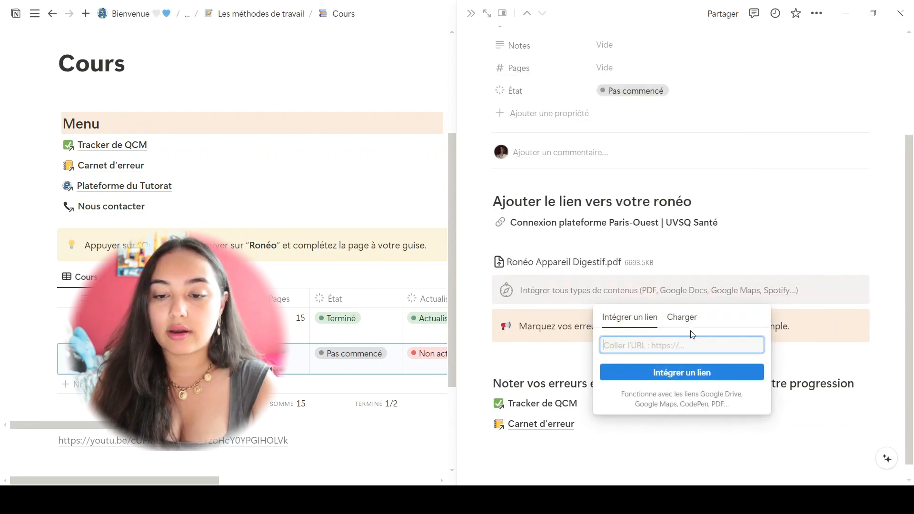
click(682, 317)
click(682, 353)
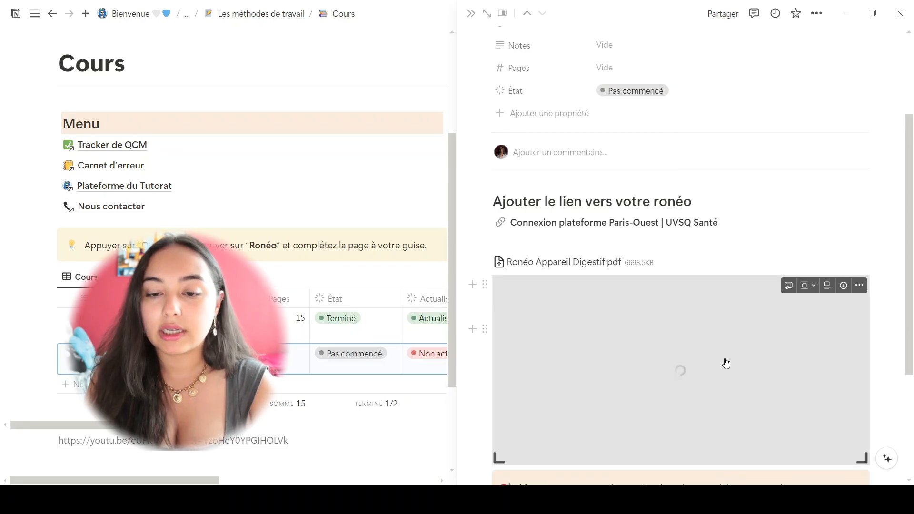
Insert an Intégration block beneath the embedded ronéo and upload the "Anatomie de l'appareil digestif" slides into it
scroll(681, 333, down, 3)
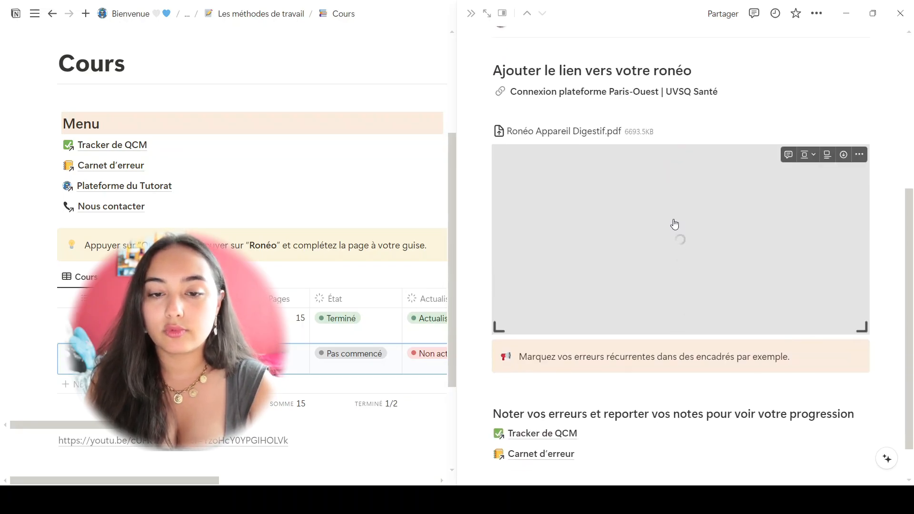
click(473, 153)
key(Escape)
text(/in)
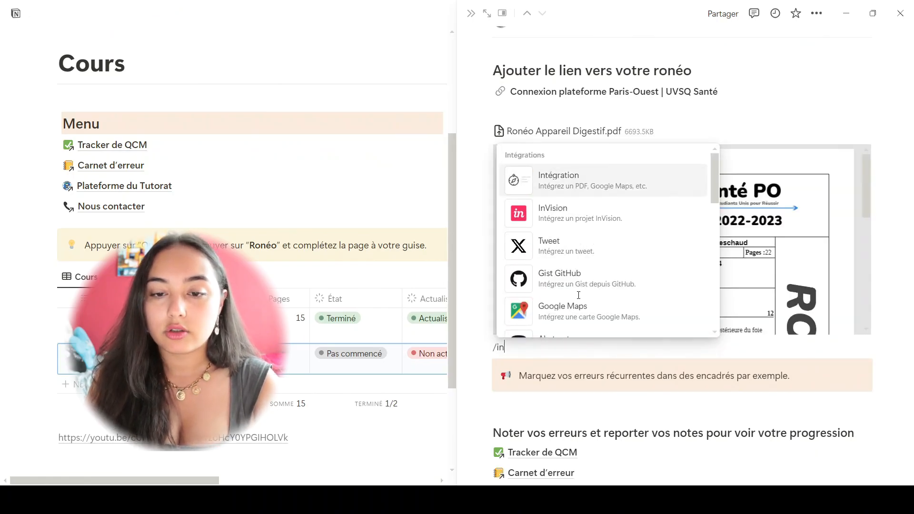
click(571, 183)
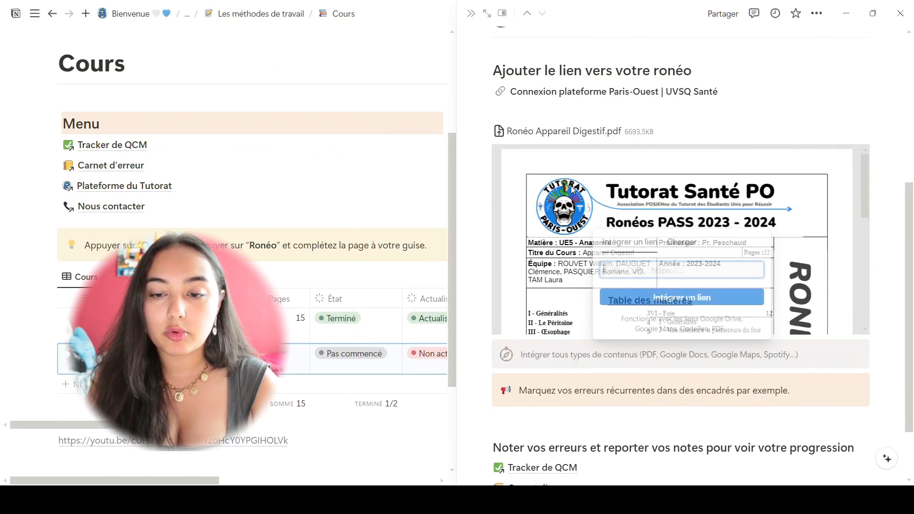
click(672, 251)
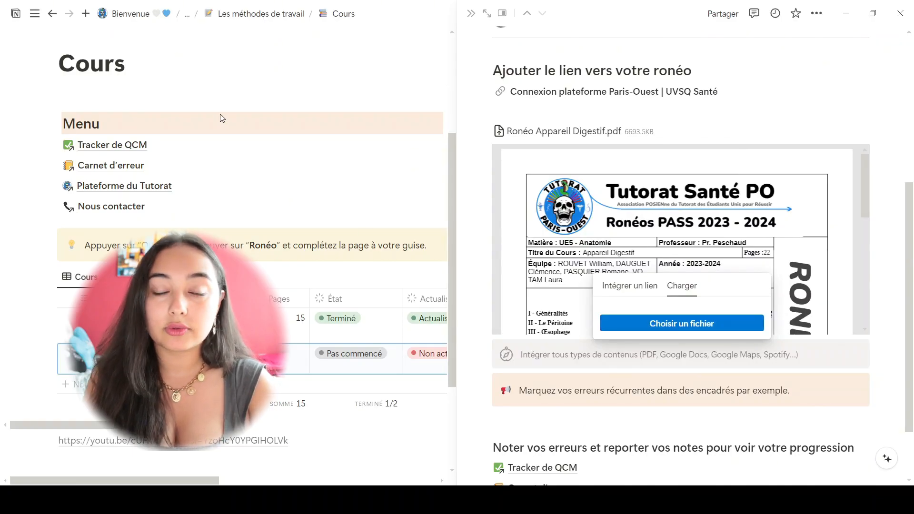
click(342, 270)
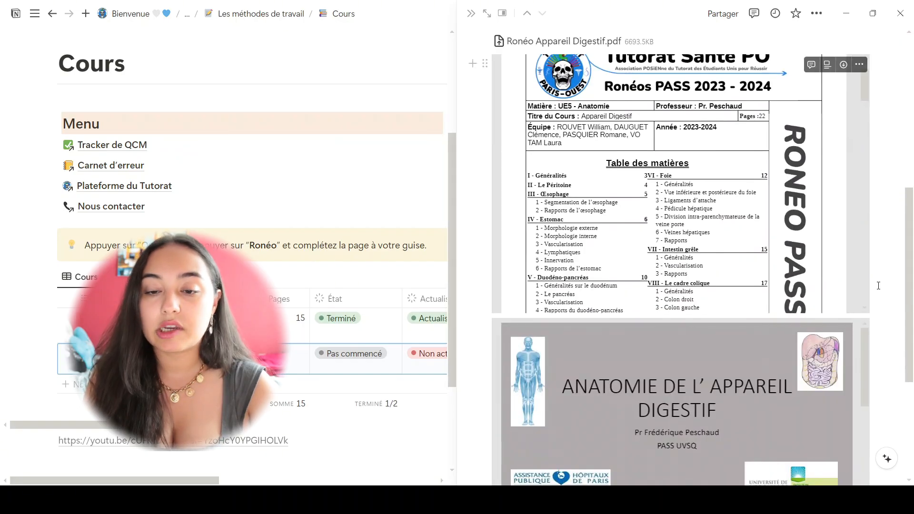
Look through the embedded ronéo and the annotated diagrams in the anatomy slides
scroll(865, 276, down, 3)
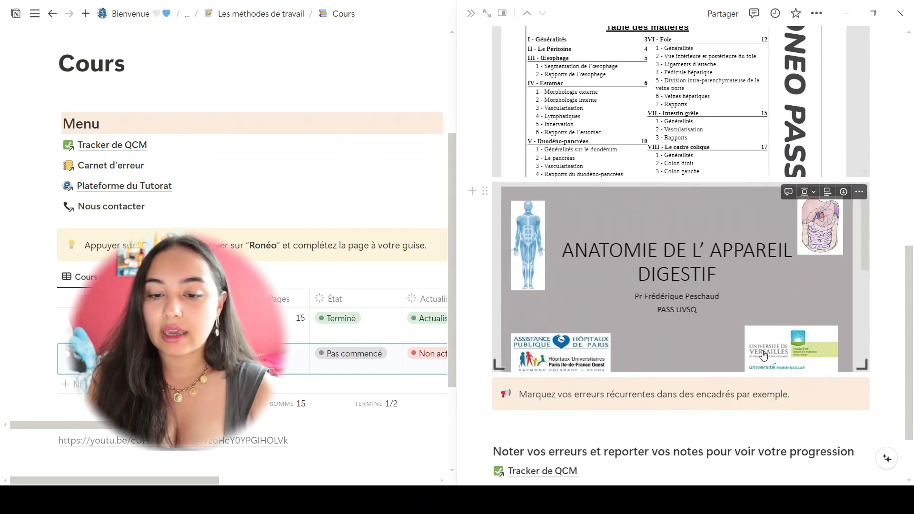
scroll(784, 282, down, 5)
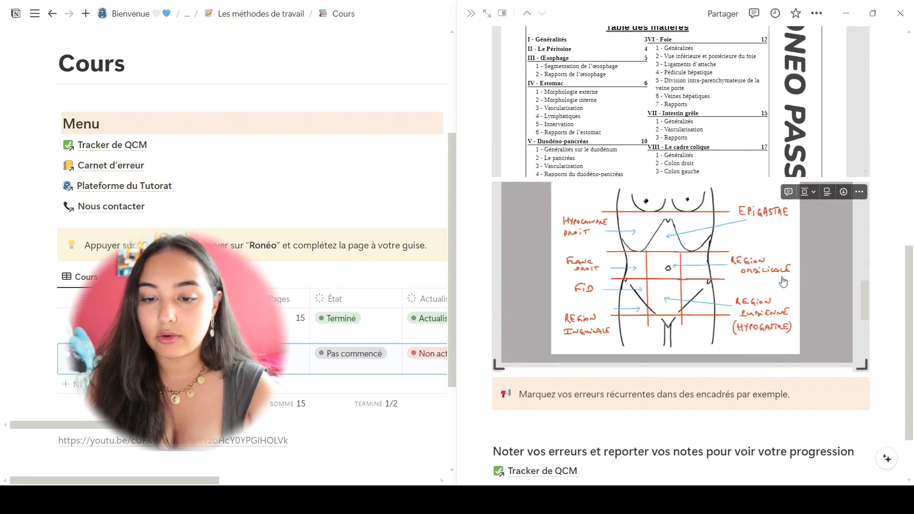
scroll(783, 282, down, 6)
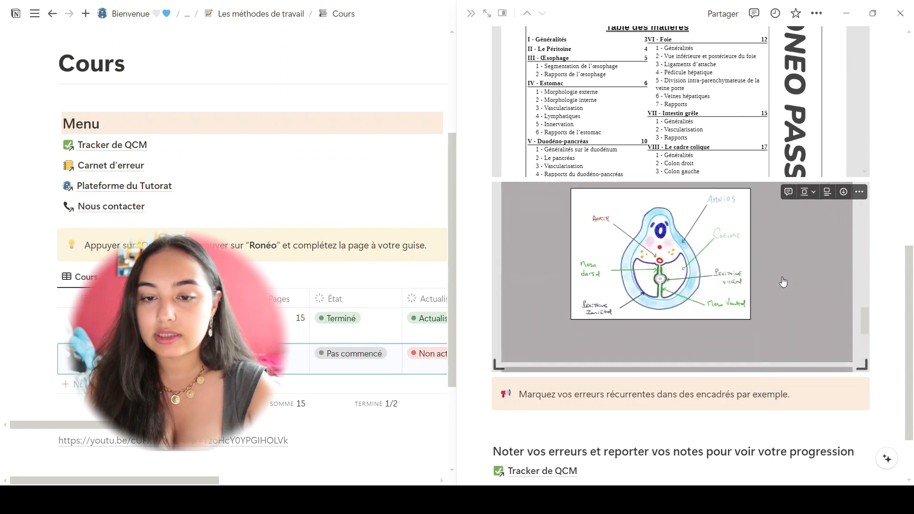
scroll(783, 282, up, 10)
scroll(475, 171, down, 2)
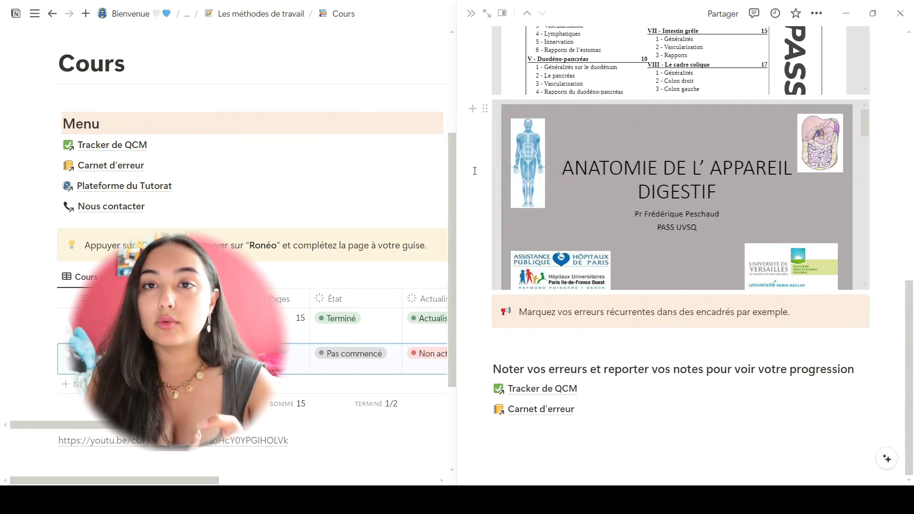
Insert an Intégration block beneath the slides and embed the YouTube link youtu.be/cUFK1Dozkz4 in it
click(472, 108)
text(int)
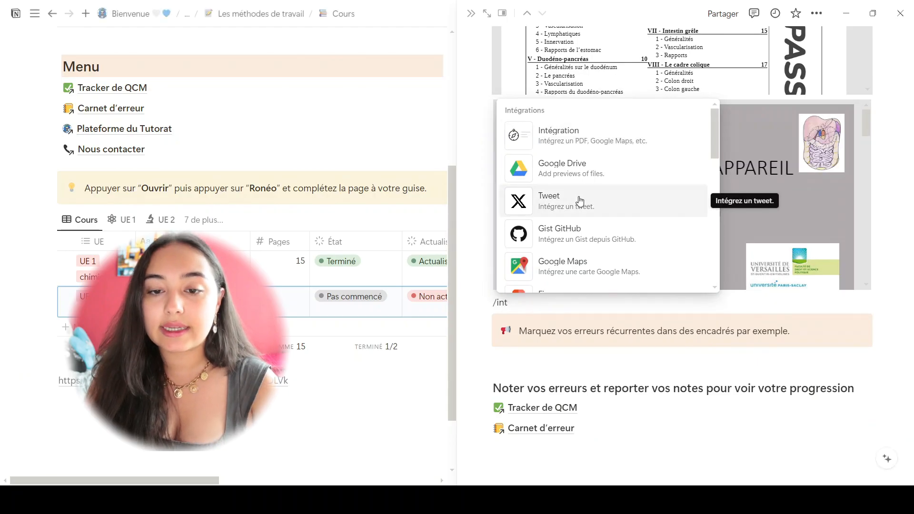
click(570, 142)
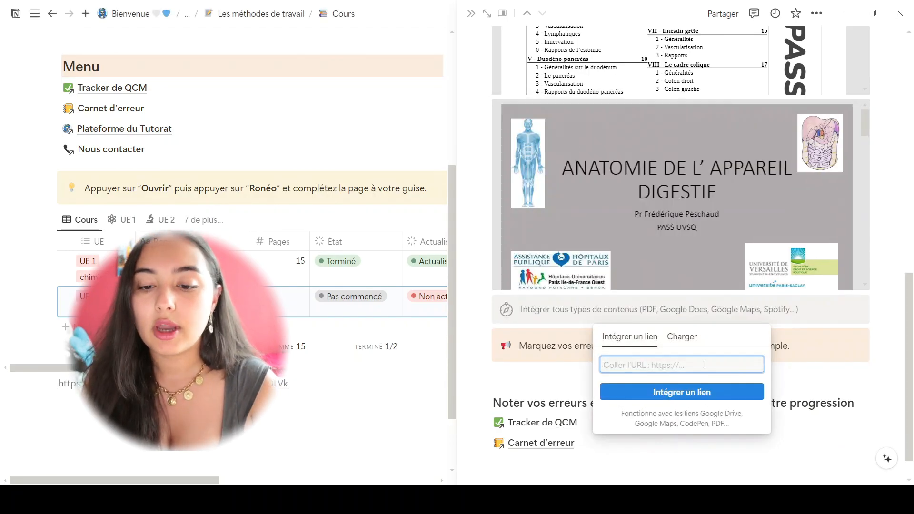
text(https://youtu.be/cUFK1Dozkz4?si=YzoHcY0YPGIHO)
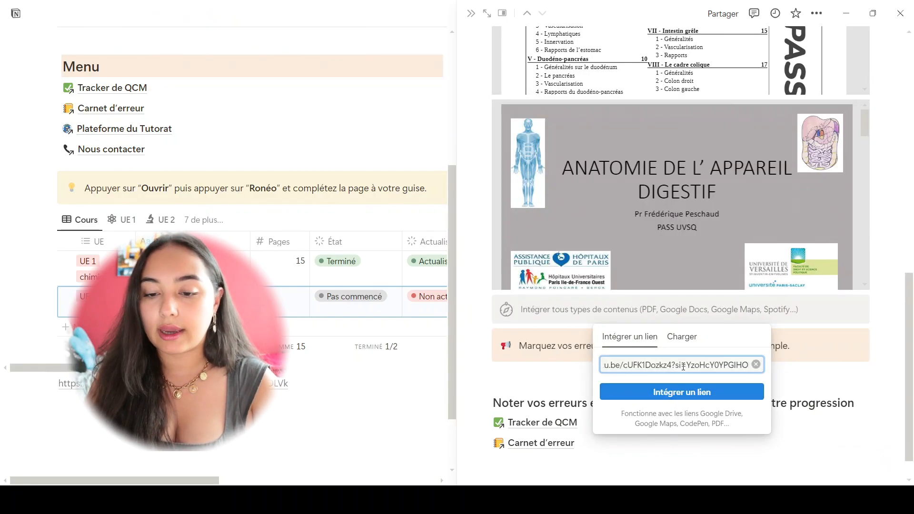
click(652, 393)
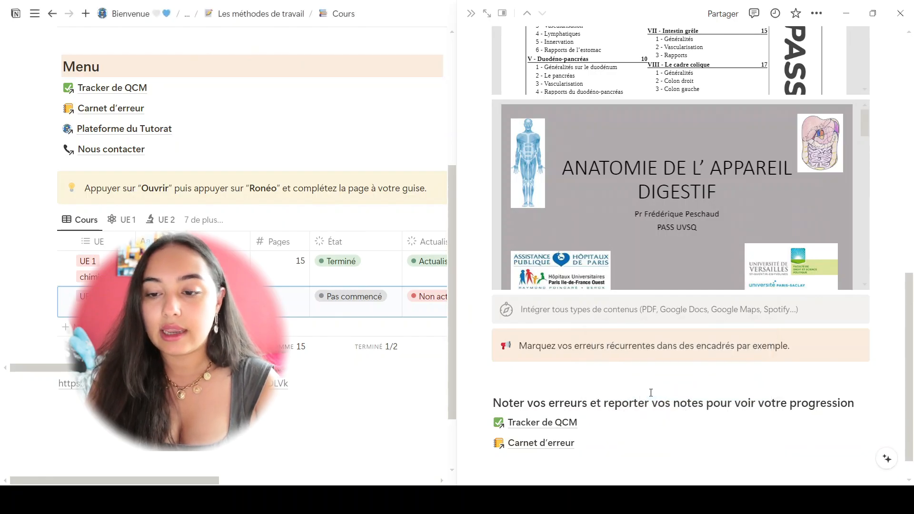
scroll(881, 224, down, 2)
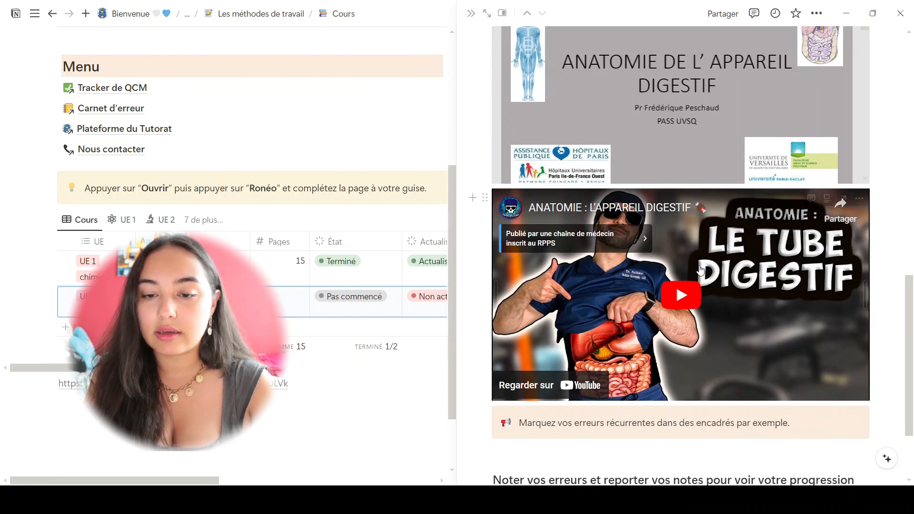
Write "Noter ce que le youtubeur dit dans sa vidéo." beneath the embedded video while playing it, and pause playback
click(540, 396)
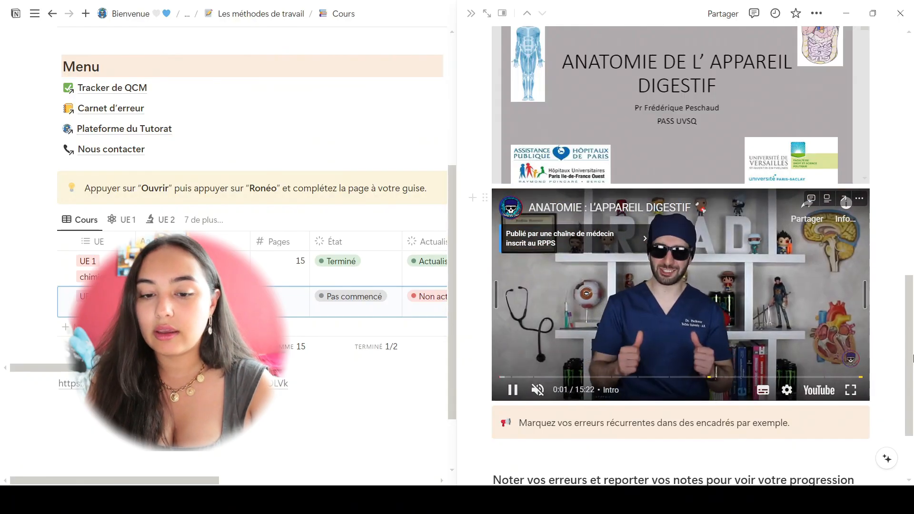
click(527, 377)
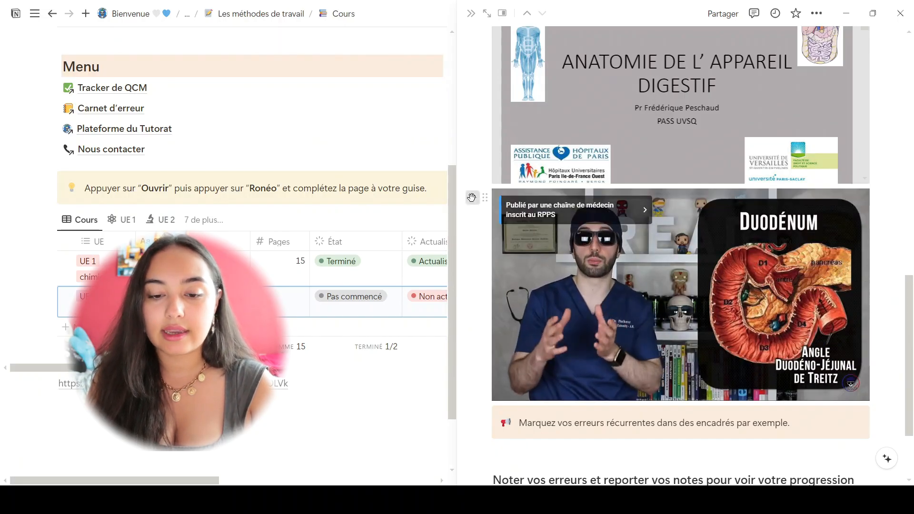
click(472, 197)
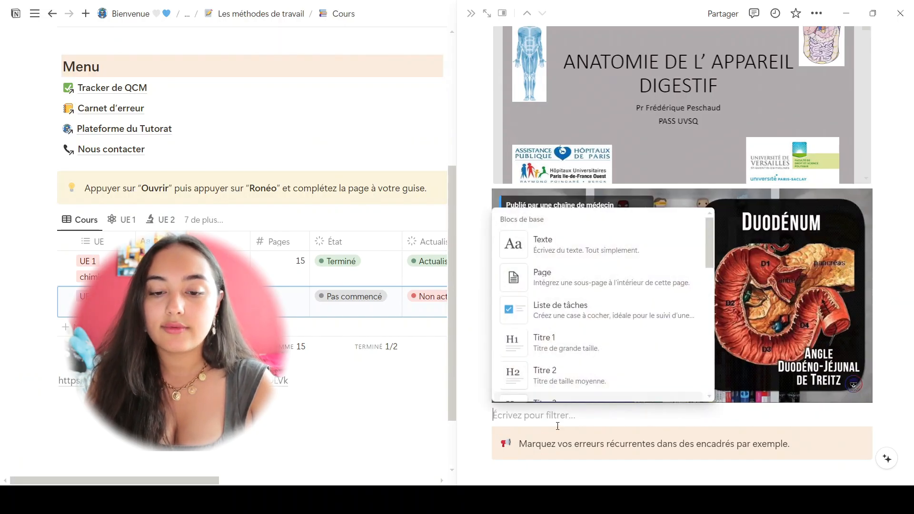
key(Escape)
text(Noter ce que le youtubeur dit dans sa vidéo.)
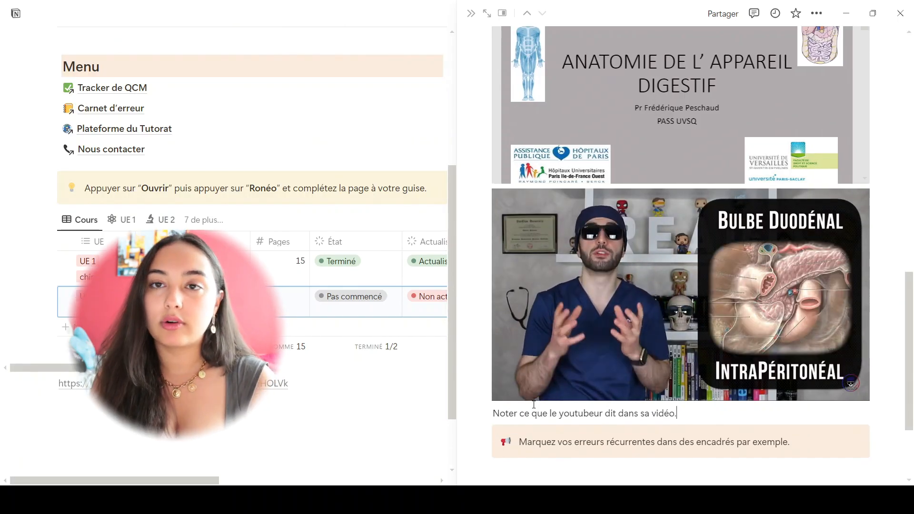
click(513, 390)
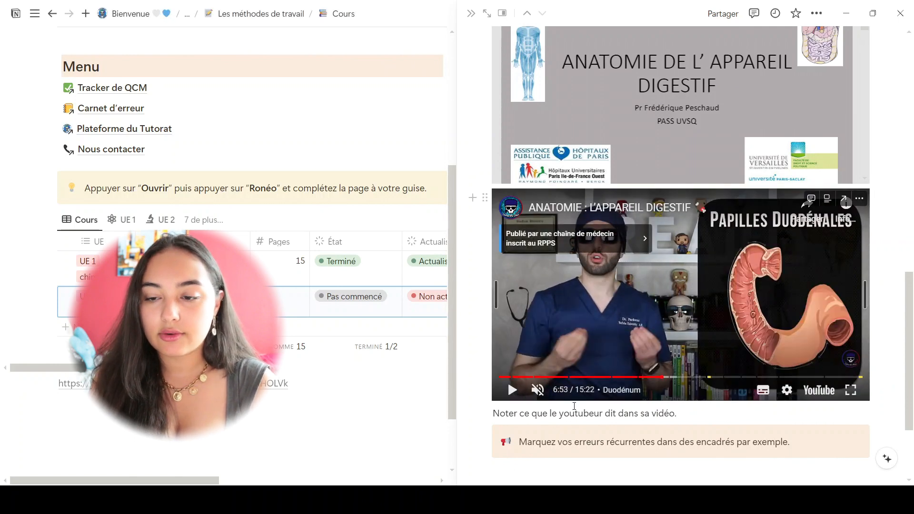
Upload the stomach diagram through an Intégration block beneath the video note, with Fiche appareil digestif 2.jpg attached as a file
scroll(846, 329, down, 2)
click(685, 317)
key(Return)
text(/)
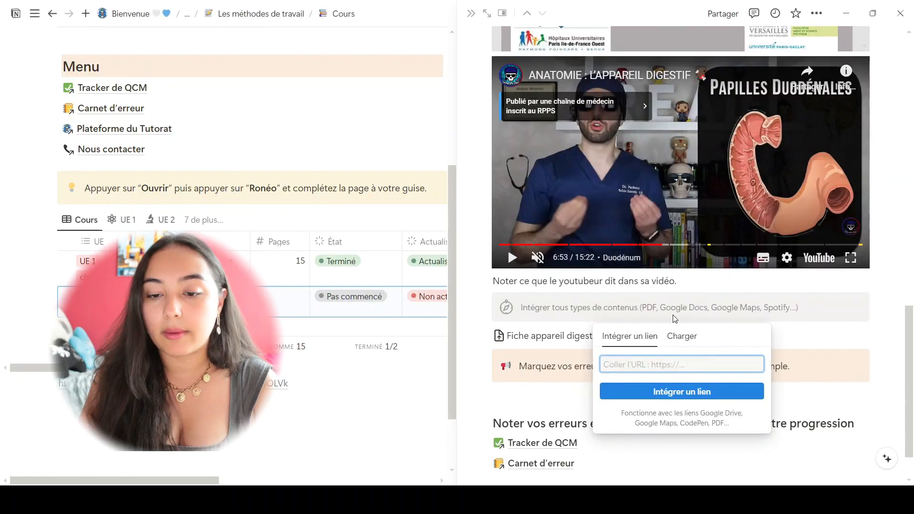
click(682, 340)
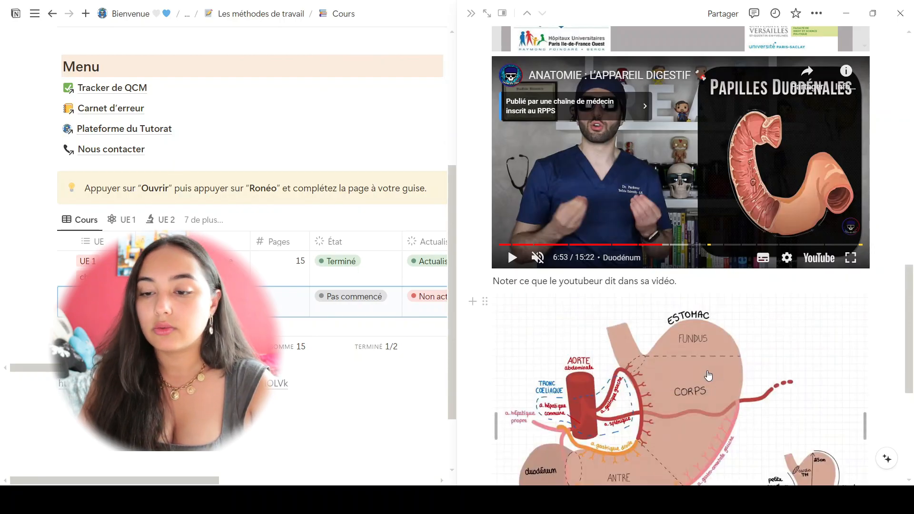
Change the icon of the "Marquez vos erreurs récurrentes" callout to the warning sign emoji
scroll(886, 318, down, 3)
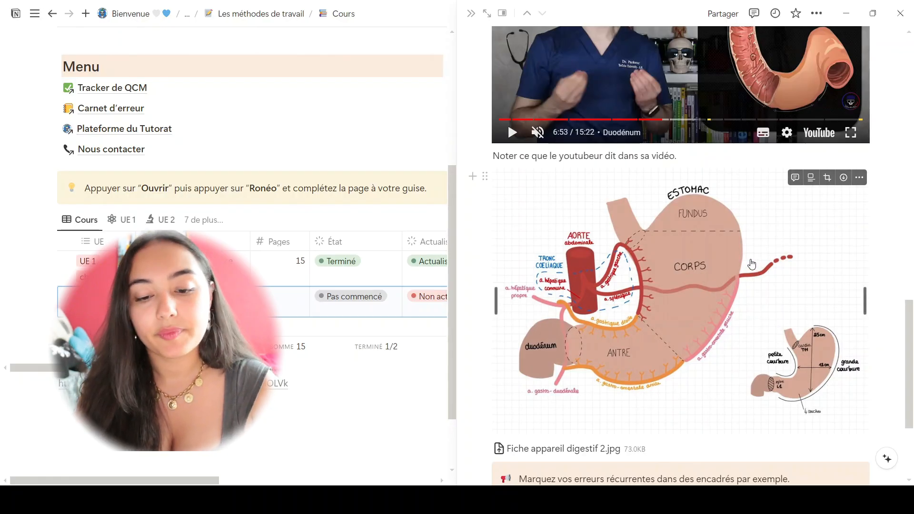
scroll(751, 265, down, 1)
scroll(751, 265, down, 3)
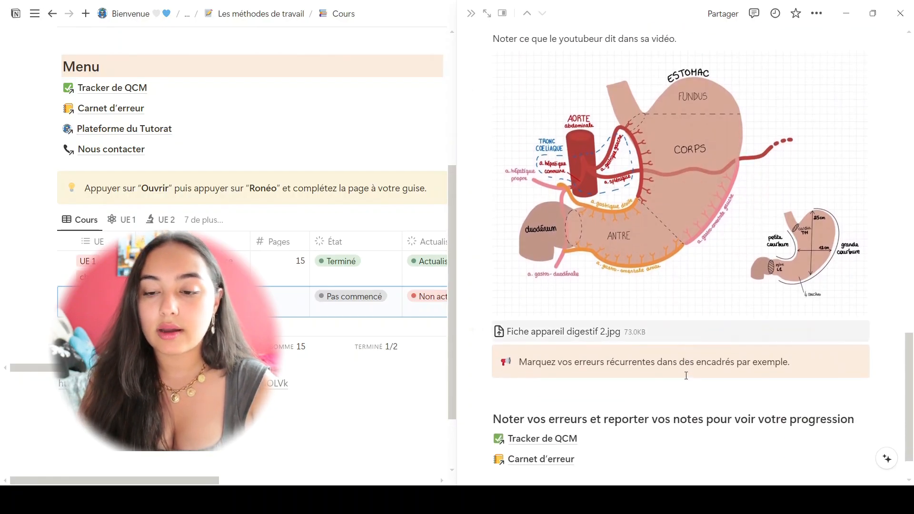
drag(803, 351, 756, 371)
click(807, 351)
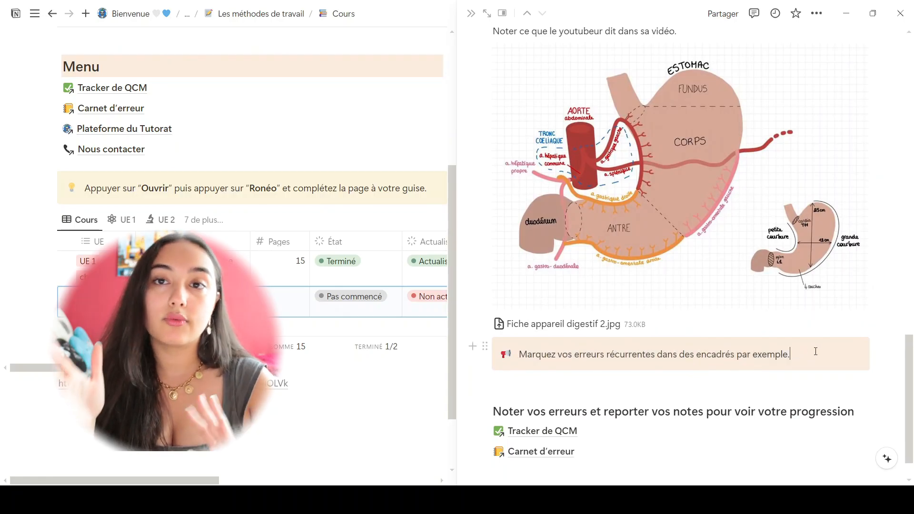
click(506, 355)
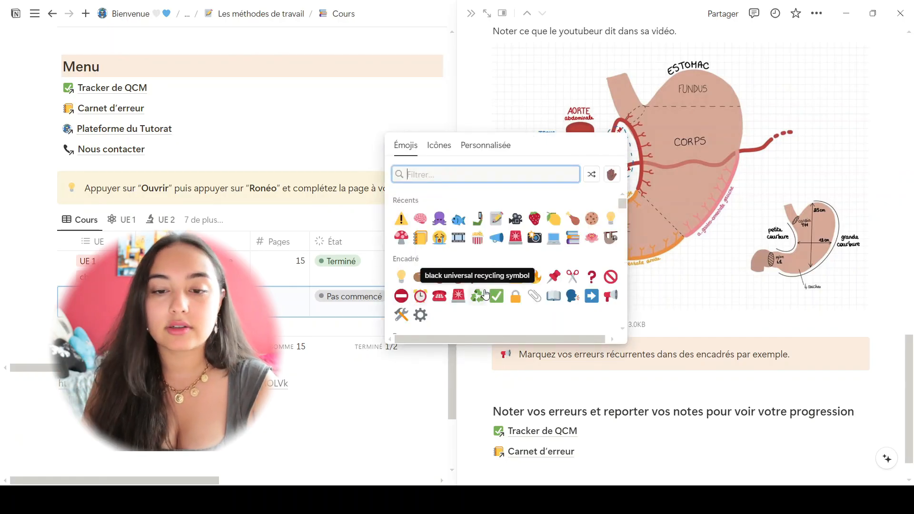
click(516, 277)
Replace the callout's text with "Il y a 9 cadrans" and make the 9 bold
drag(790, 355, 518, 356)
key(BackSpace)
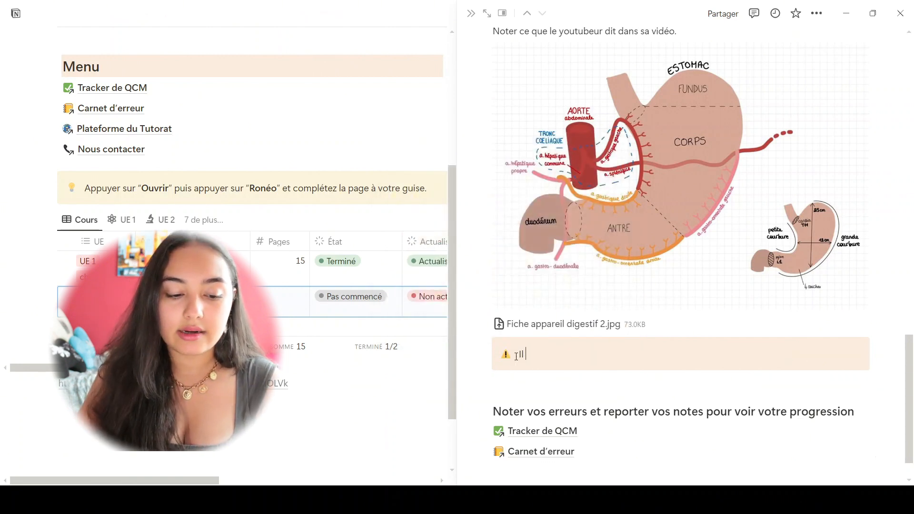
text(Il y a 9 c)
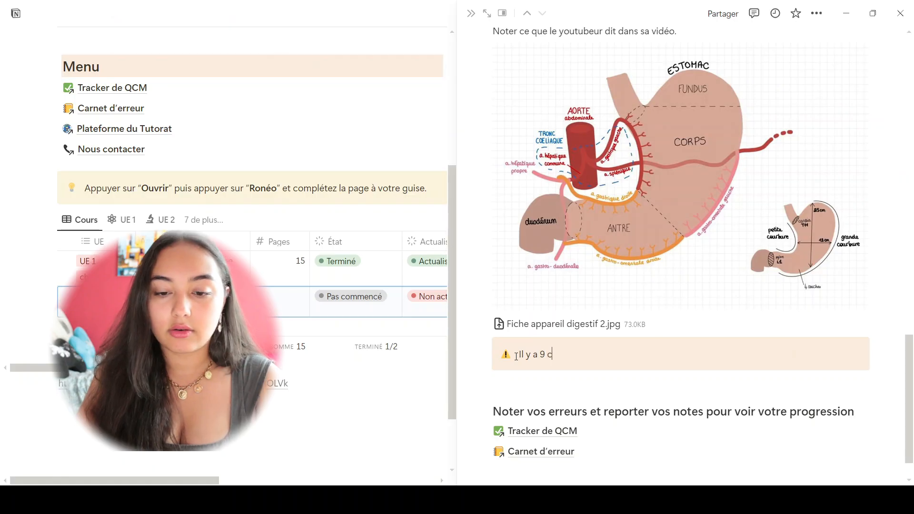
text(adrans)
double_click(542, 354)
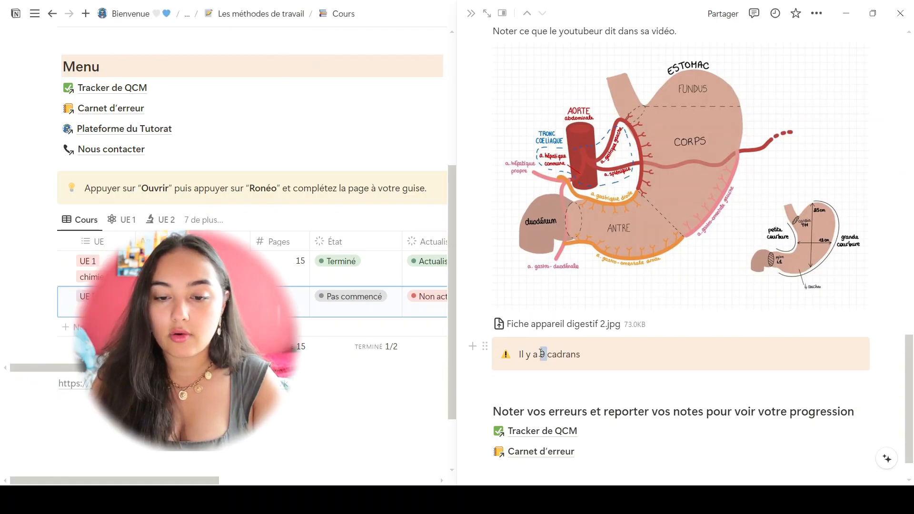
key(ctrl+b)
click(608, 358)
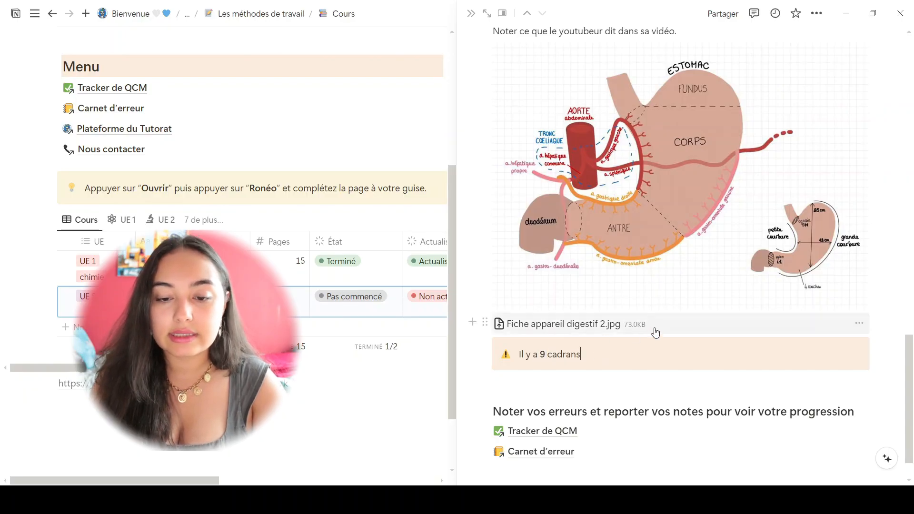
Write "La vascularisation de l'estomac" beneath the callout and turn it into a Titre 2 heading
click(527, 382)
text(La vascularisation de l’e)
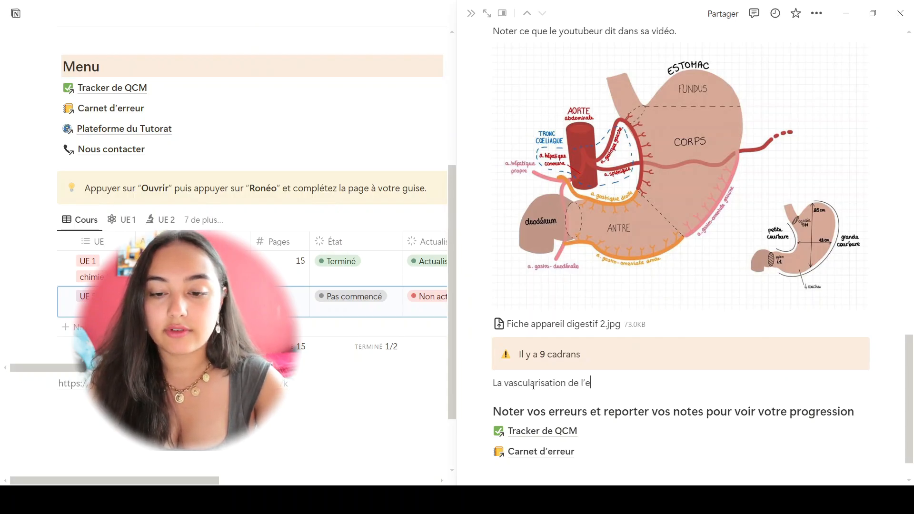
text( l'estomac)
click(485, 383)
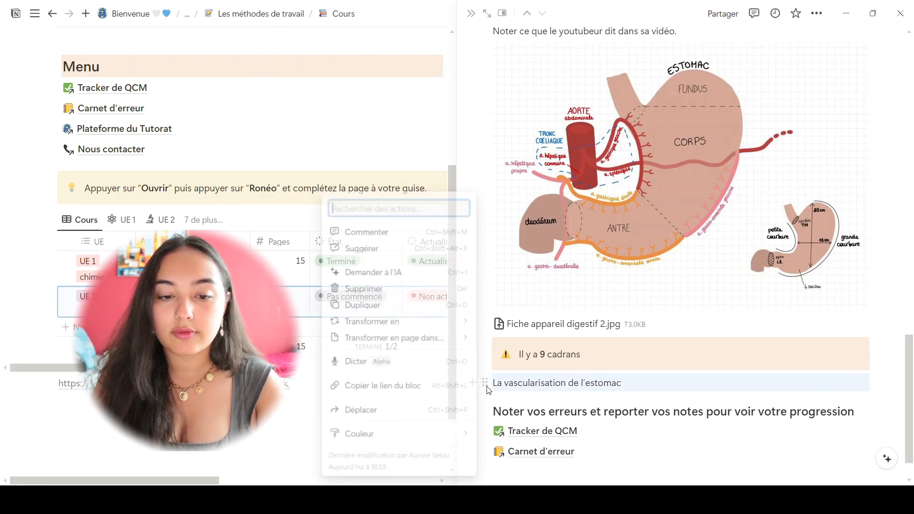
mouse_move(370, 321)
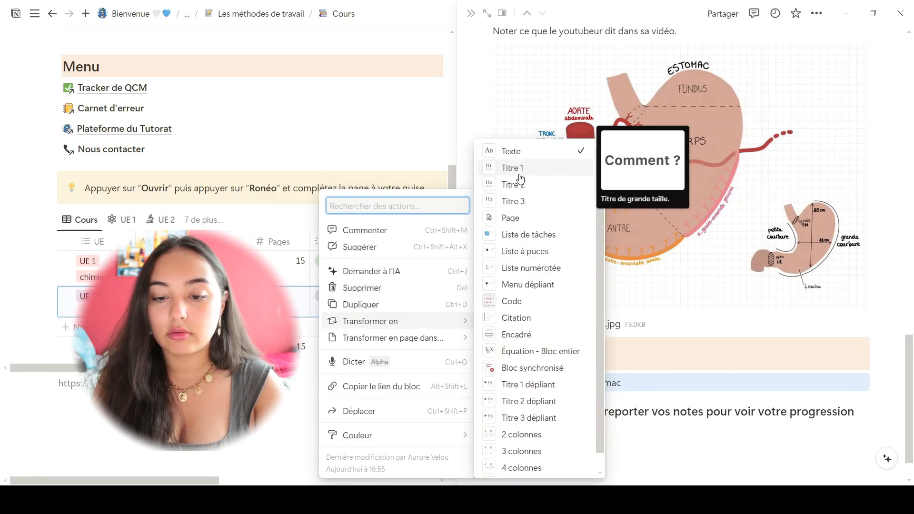
click(522, 184)
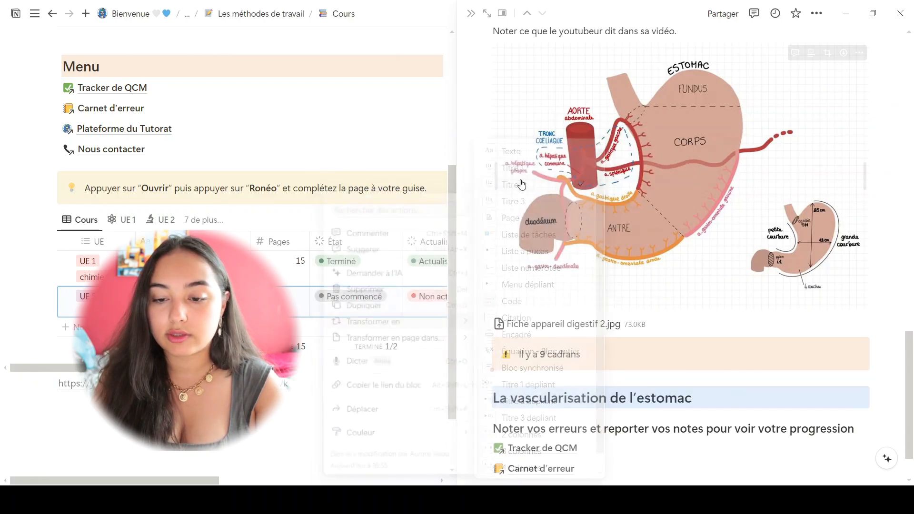
Beneath the vascularisation heading, add the bullet "tronc coeliaque" with the nested bullet "artère hépatique commune" and an empty third-level bullet
click(698, 399)
key(Return)
text(- tron)
text(c coeliaque)
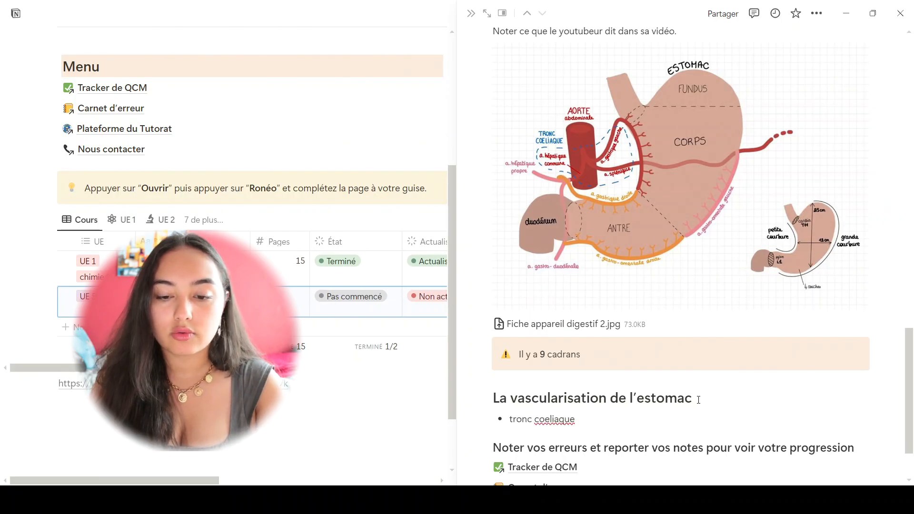
key(Return)
key(Tab)
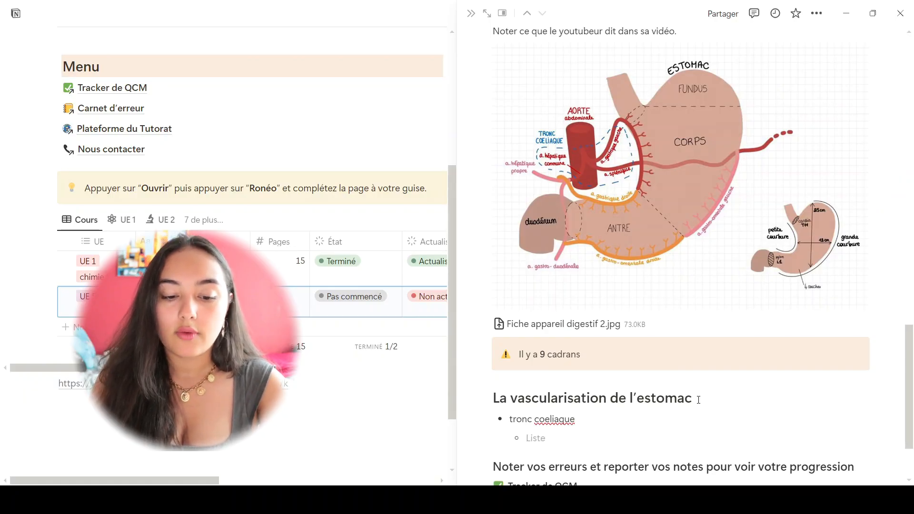
text(artère hépatique commune)
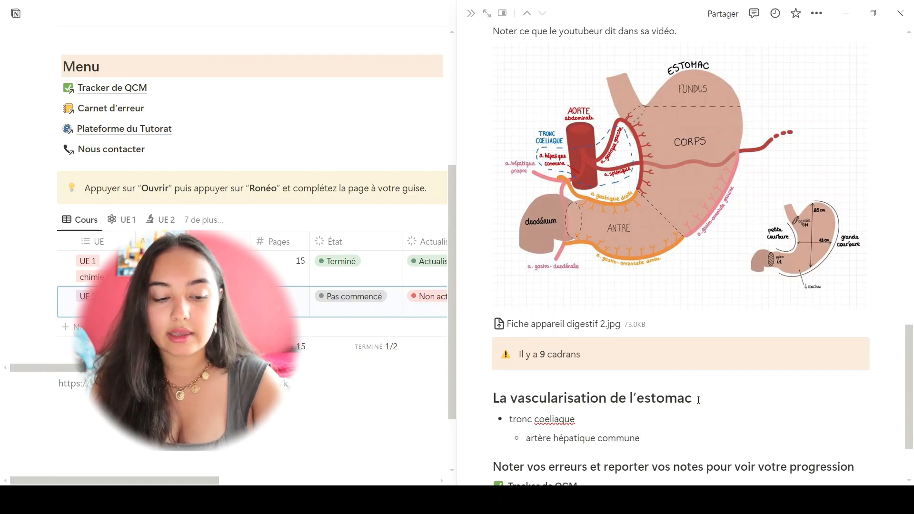
key(Return)
key(Tab)
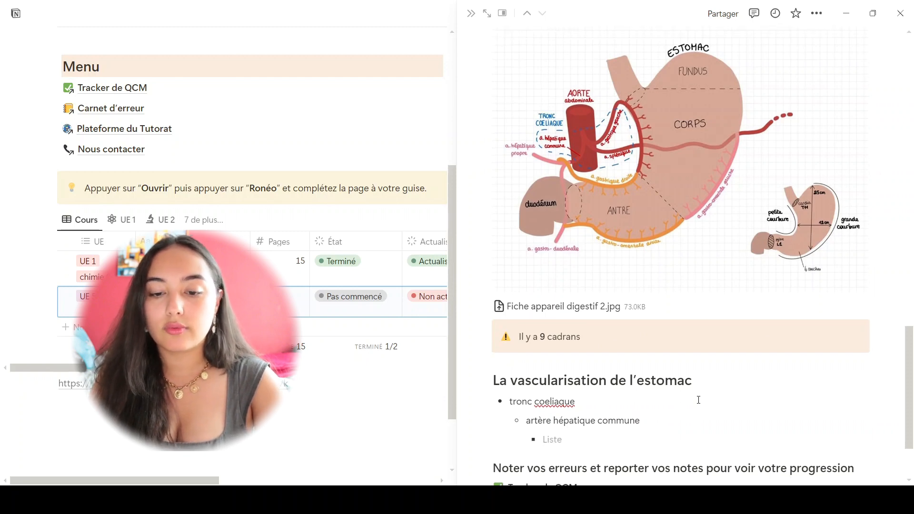
scroll(814, 308, down, 2)
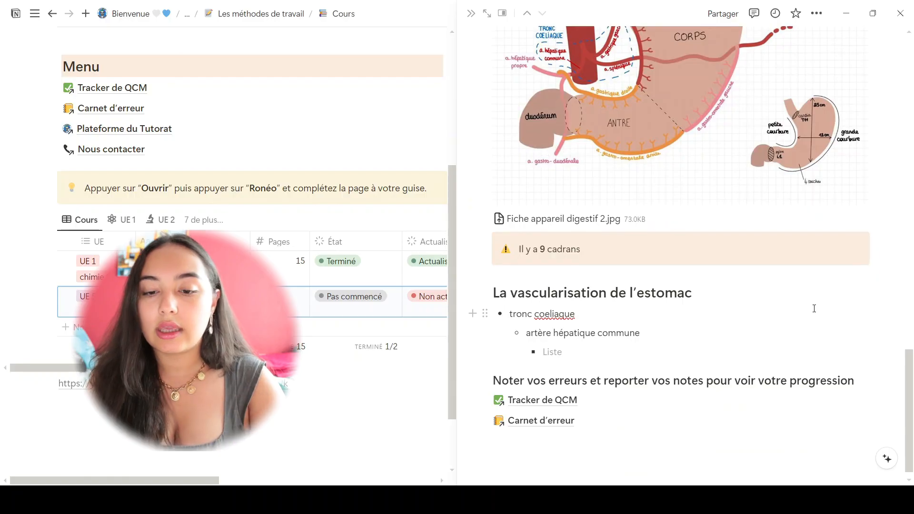
In the Ronéo : Appareil digestif page properties, set Actualisé to "Actualisé" and Distribution to "Distribué"
scroll(690, 265, up, 20)
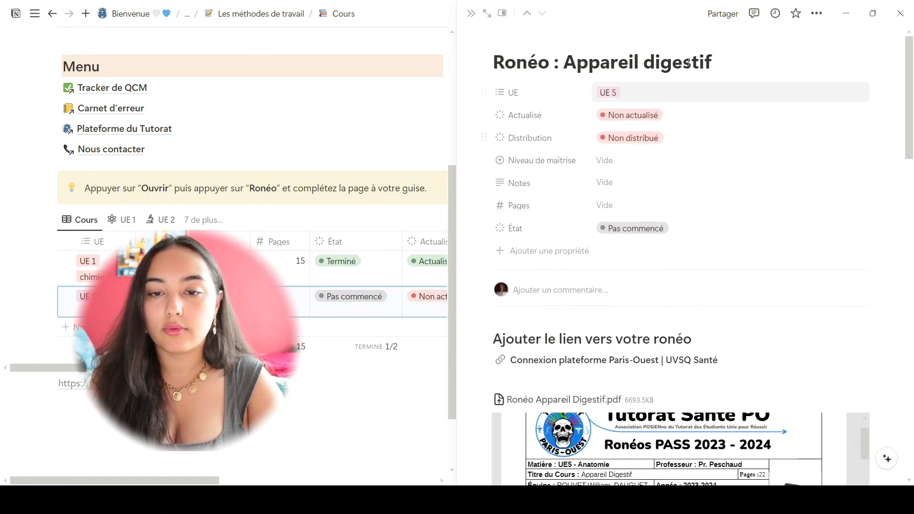
click(658, 115)
click(639, 198)
click(621, 138)
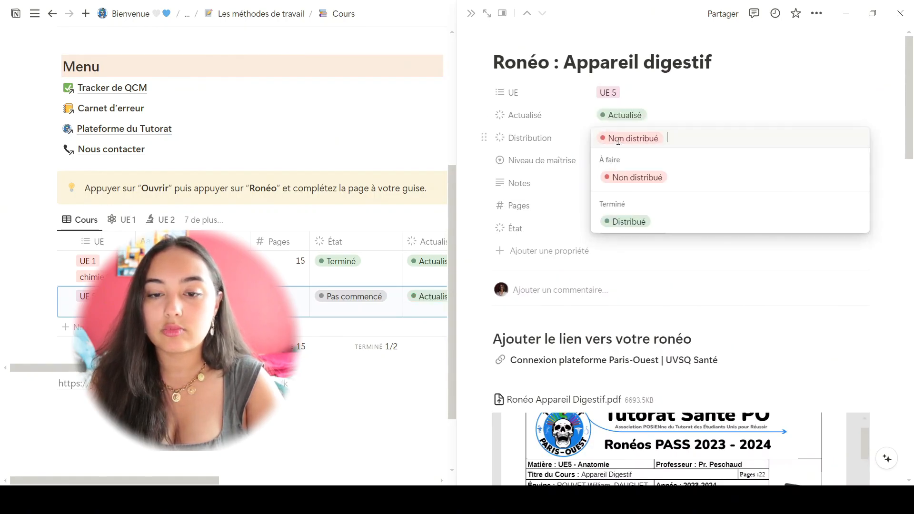
click(633, 221)
Set the page's Niveau de maîtrise to two stars and enter "revoir la vascularisation" as its Notes
click(622, 162)
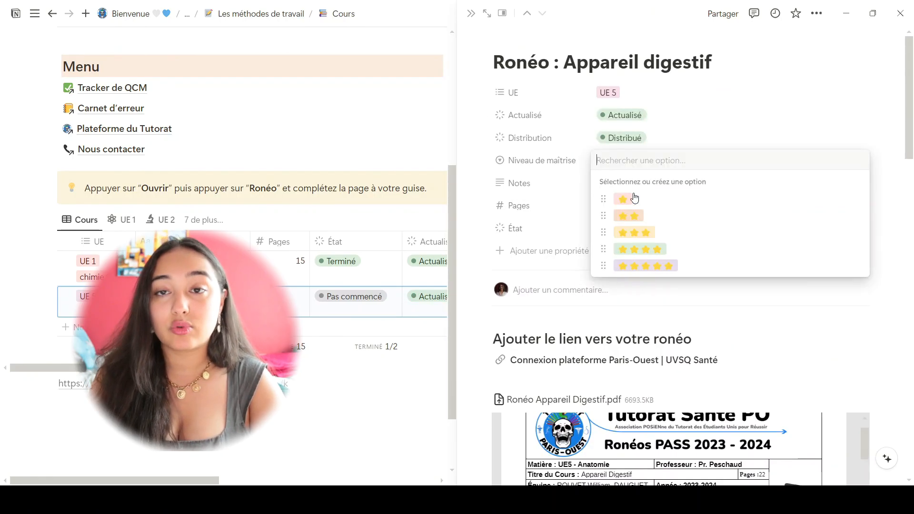
click(634, 218)
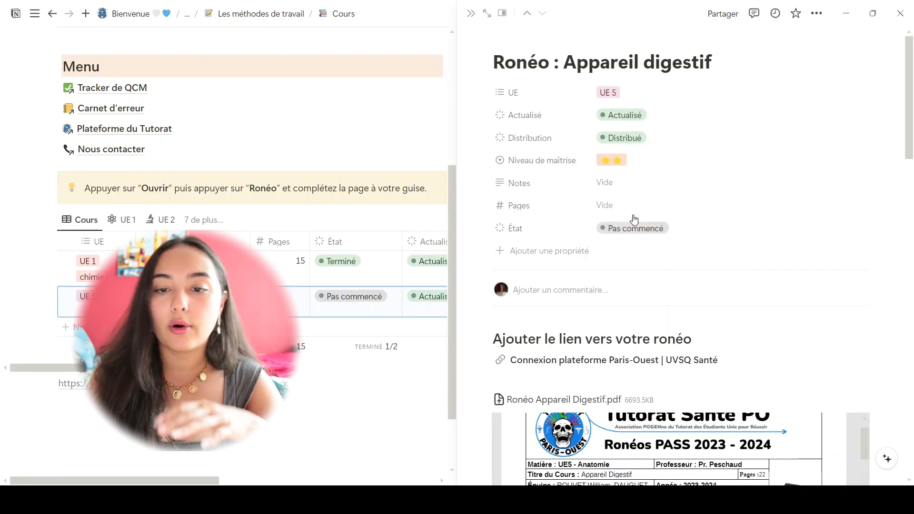
click(606, 185)
text(re)
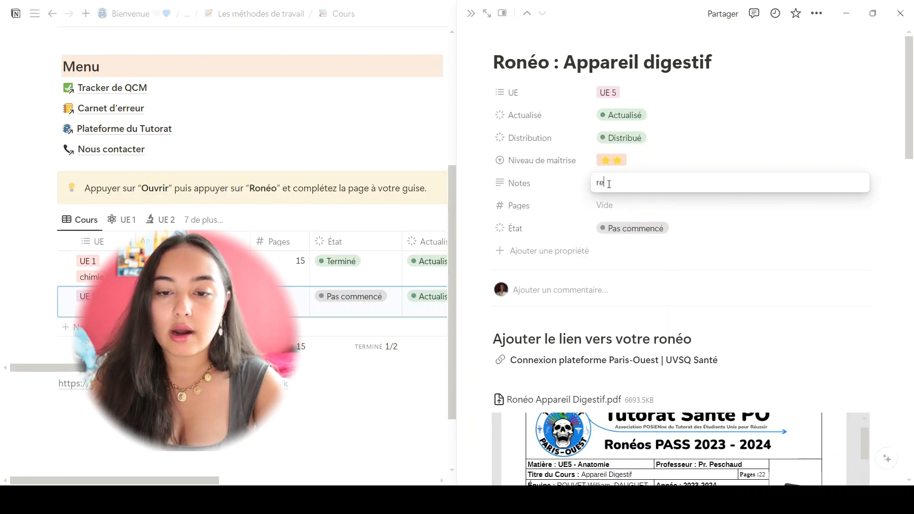
text(vpir la vascularisation)
Set Pages to 22 and État to "Terminé", and close the course page
click(615, 200)
text(22)
key(Return)
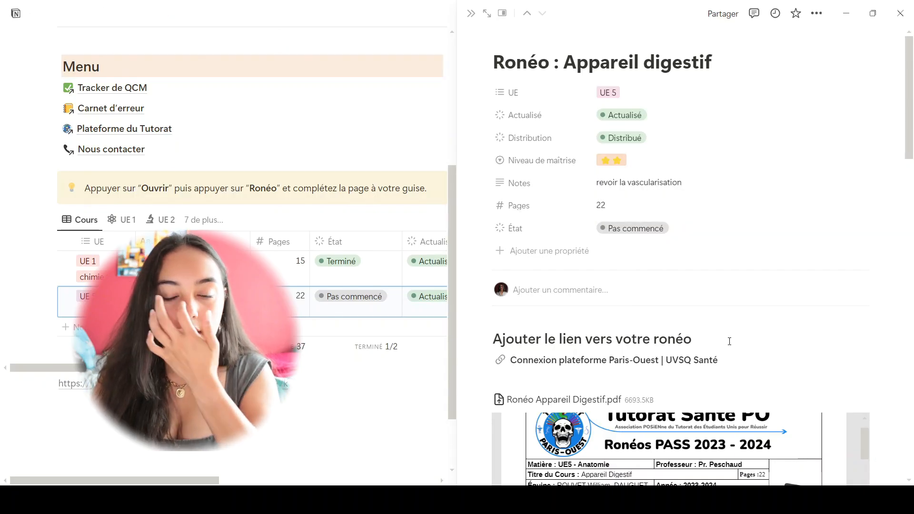
click(633, 229)
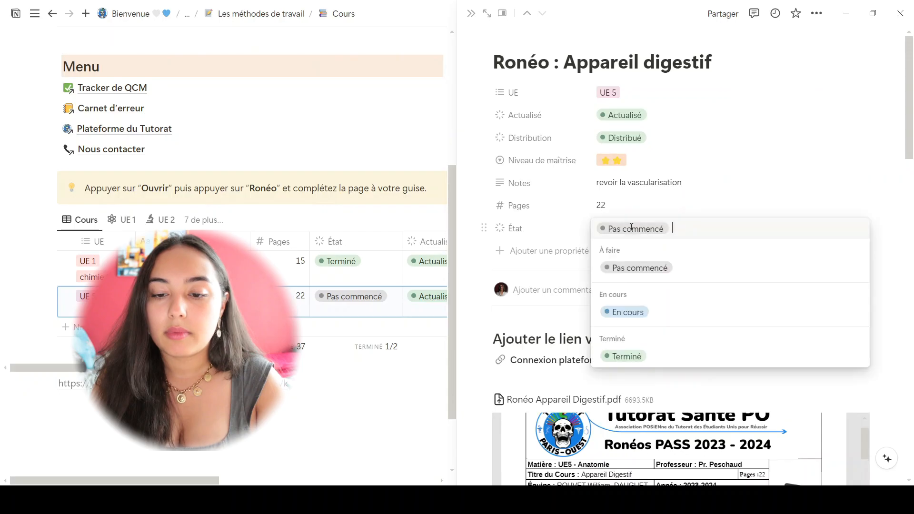
click(619, 356)
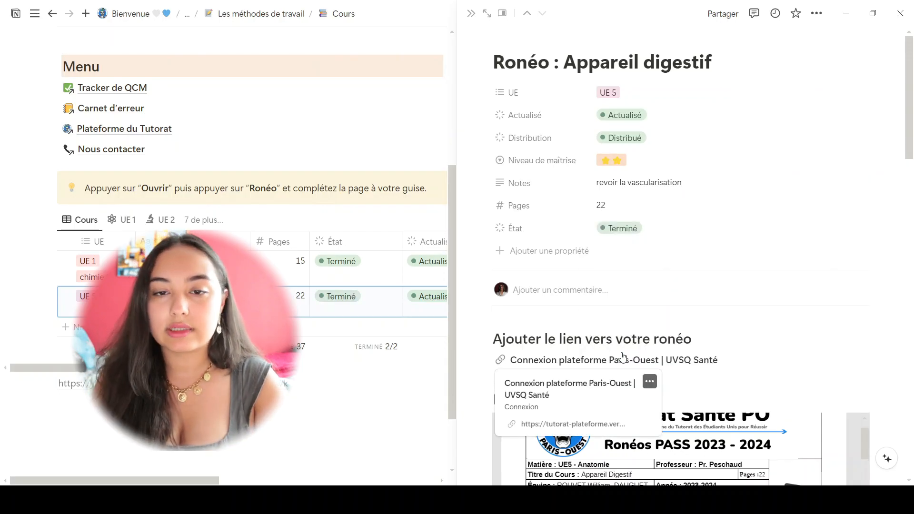
click(472, 15)
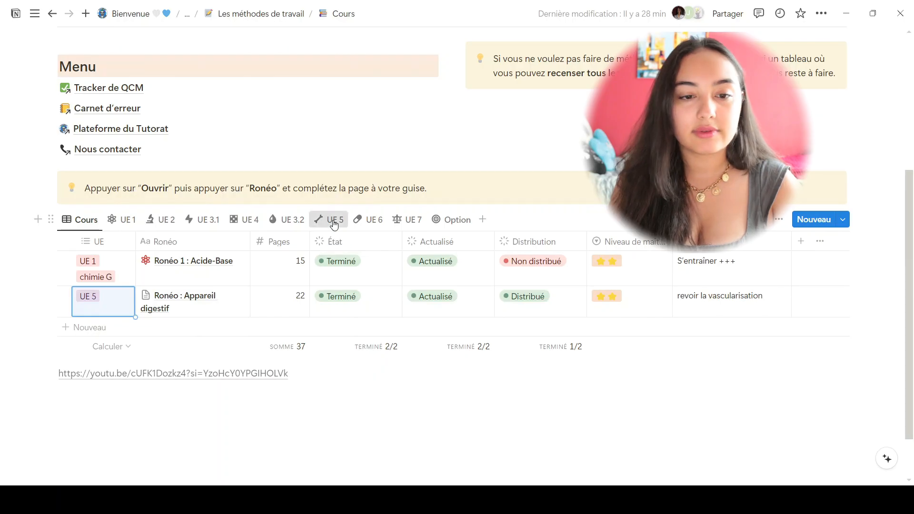
Display the UE 5 view of the Cours database
right_click(333, 223)
click(334, 223)
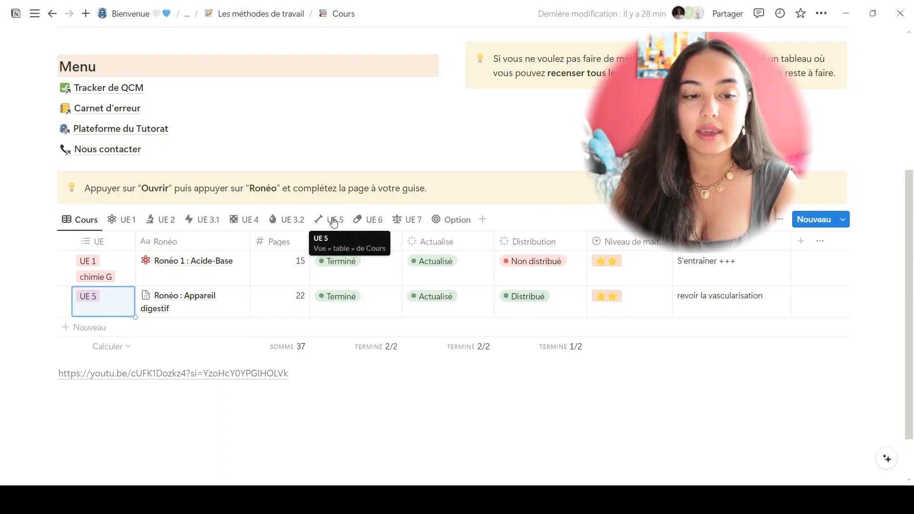
click(334, 223)
click(382, 351)
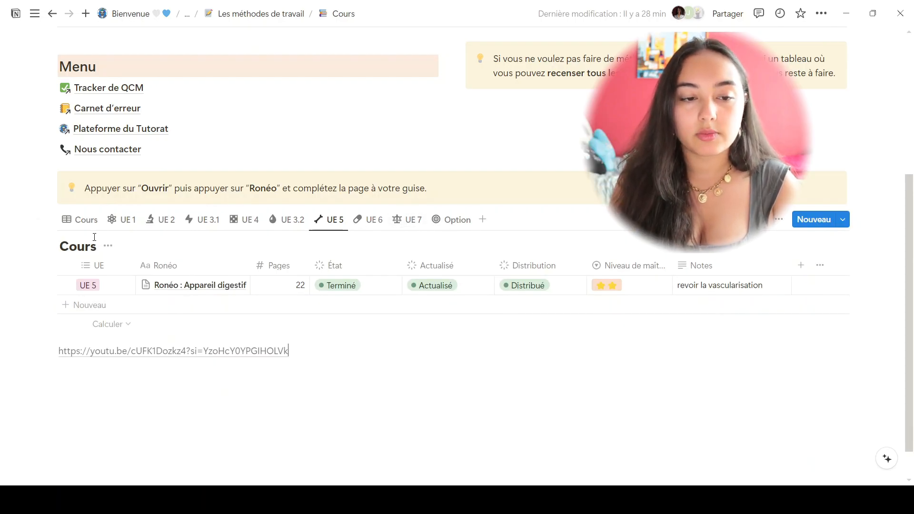
Switch the Cours database to the UE 1 view and look through the Ronéo 1 : Acide-Base page
click(120, 222)
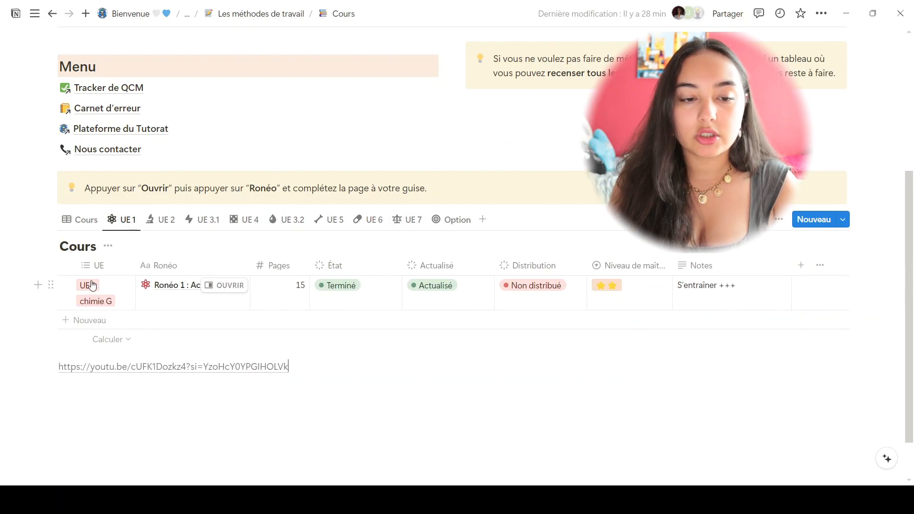
click(225, 286)
scroll(740, 312, down, 15)
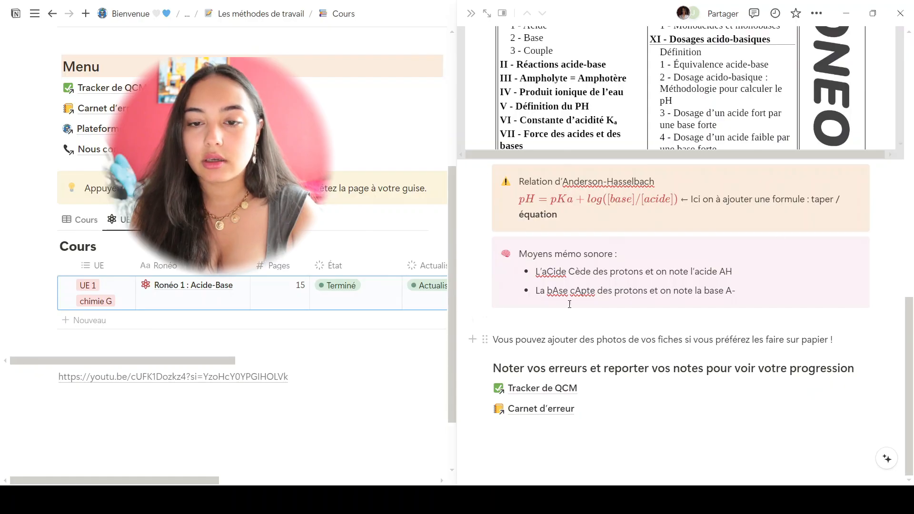
scroll(608, 323, up, 15)
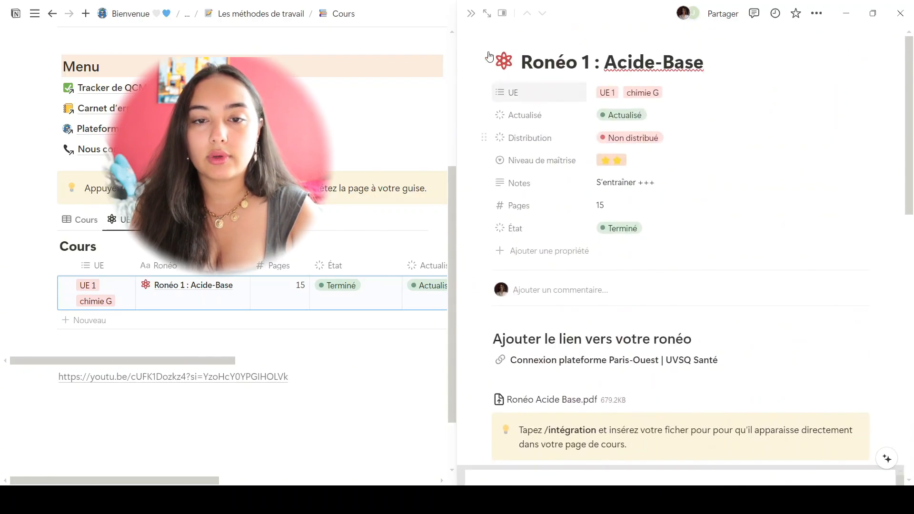
click(470, 16)
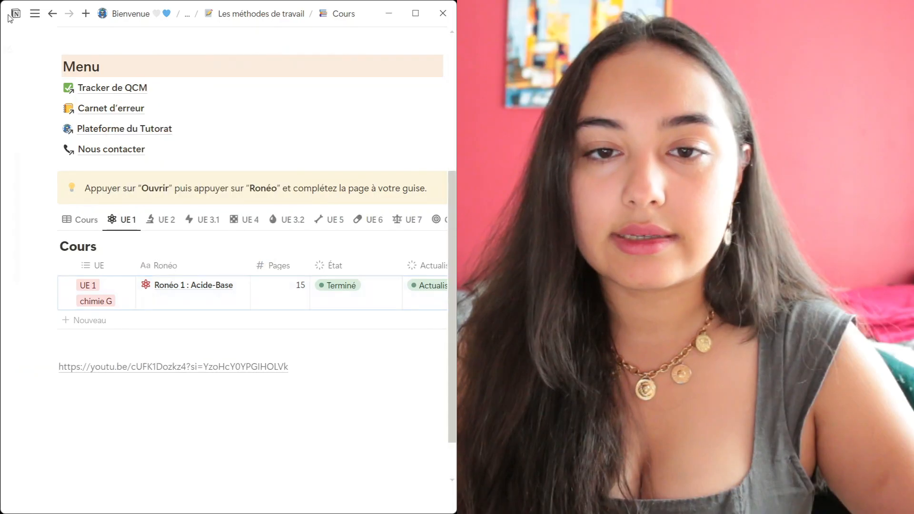
Open the Méthode des J page and read its explanation, advantages, warning callout, and classic and revisited variants
mouse_move(36, 15)
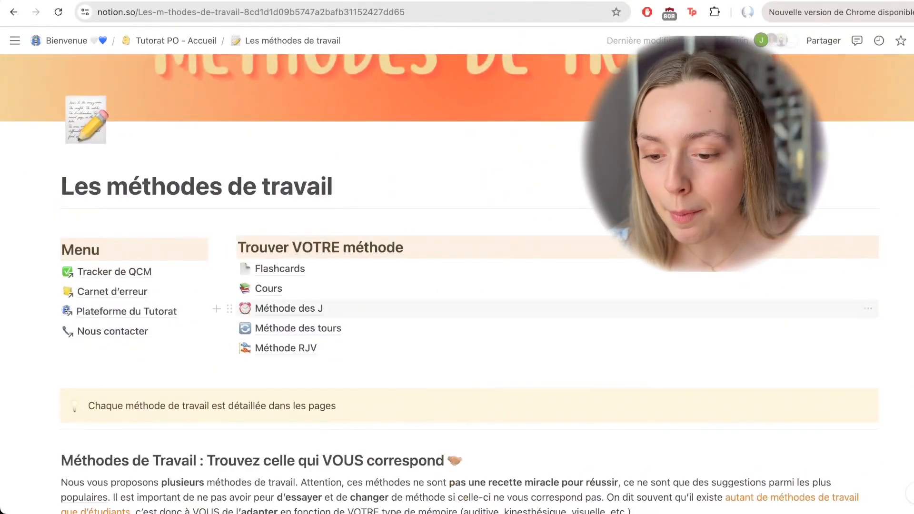
click(289, 308)
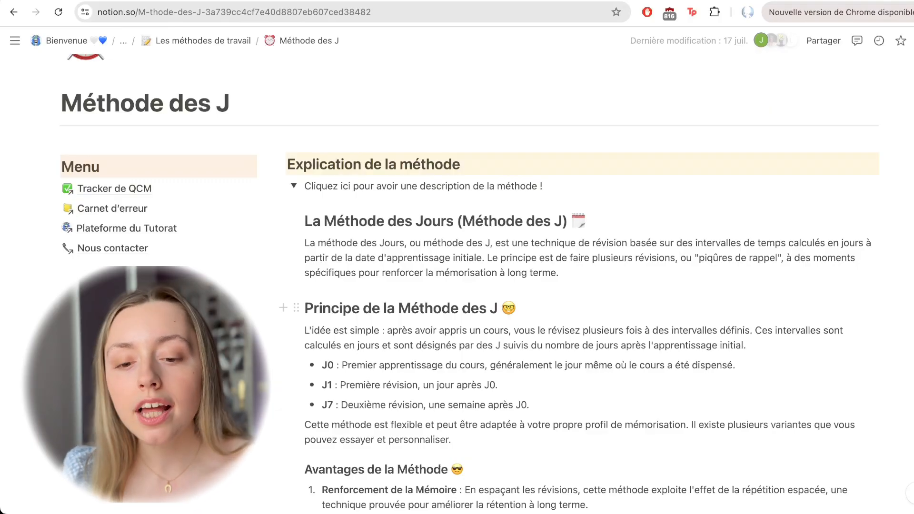
scroll(581, 285, down, 1)
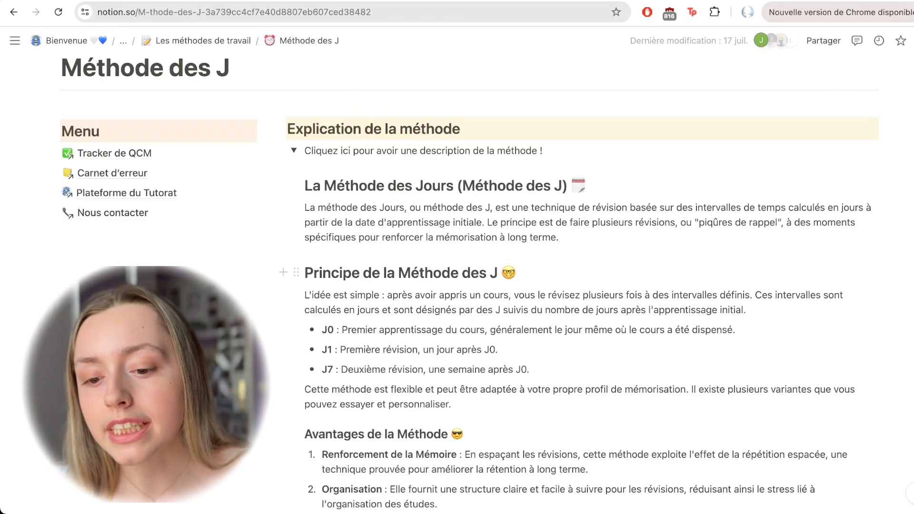
scroll(581, 286, down, 3)
scroll(590, 286, down, 2)
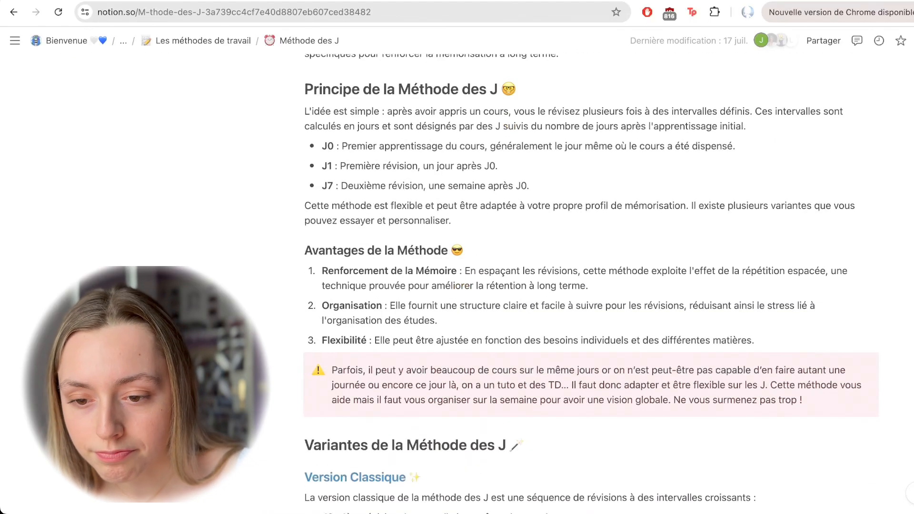
scroll(591, 286, up, 1)
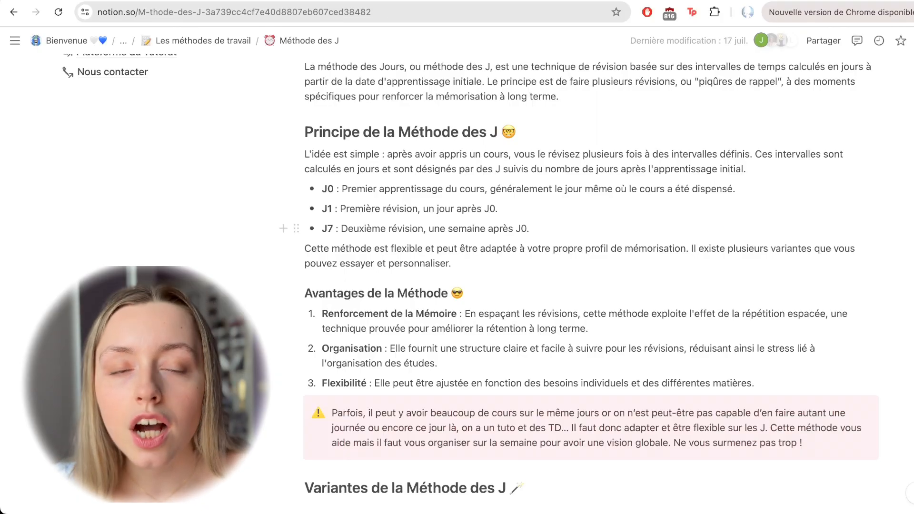
scroll(591, 286, down, 3)
scroll(590, 286, down, 3)
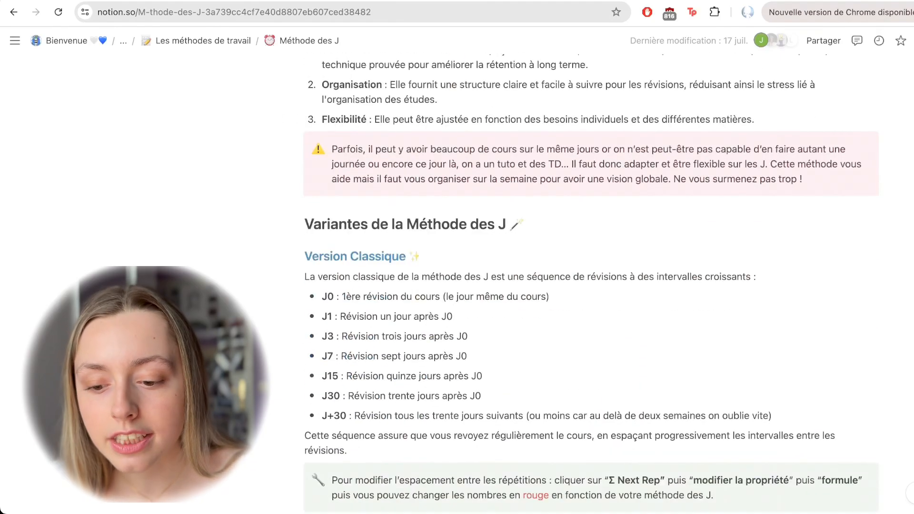
scroll(590, 285, down, 2)
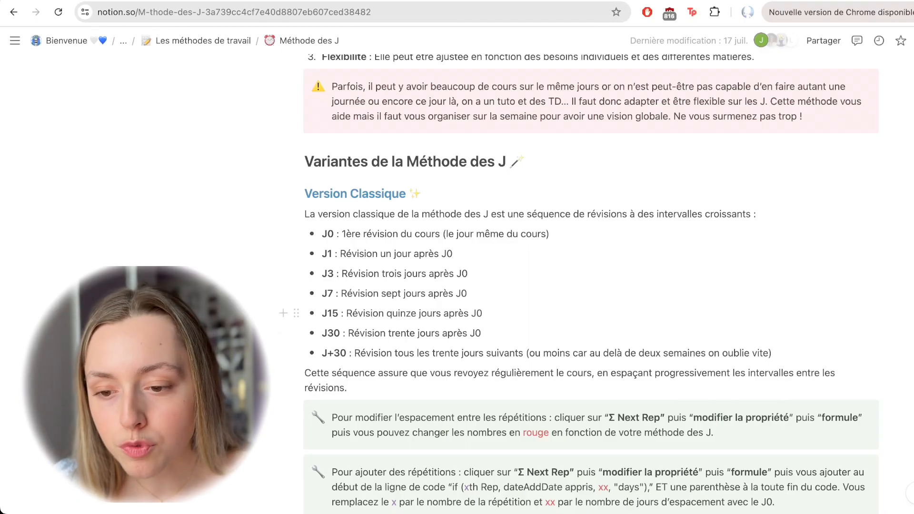
scroll(428, 312, down, 5)
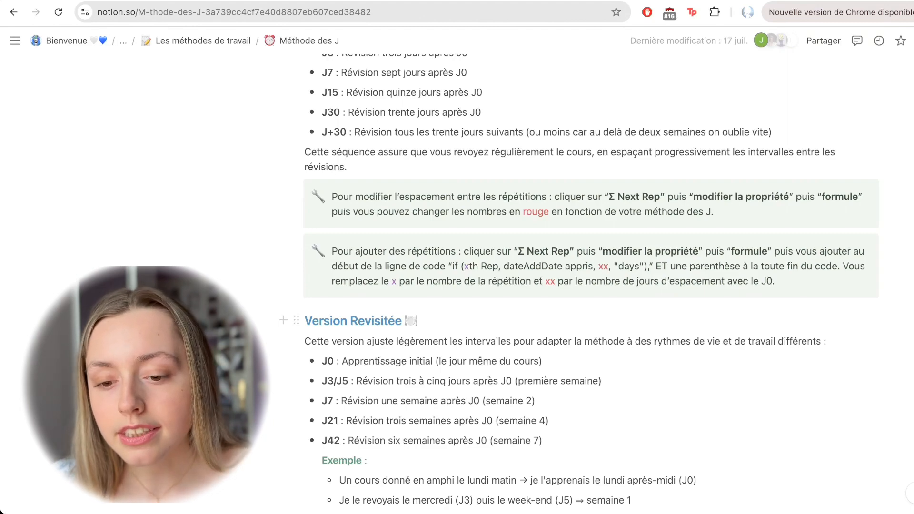
Add a row to the Vue générale of Les cours méthode des J, with UE 2 and biocell as its Matière
scroll(472, 286, down, 20)
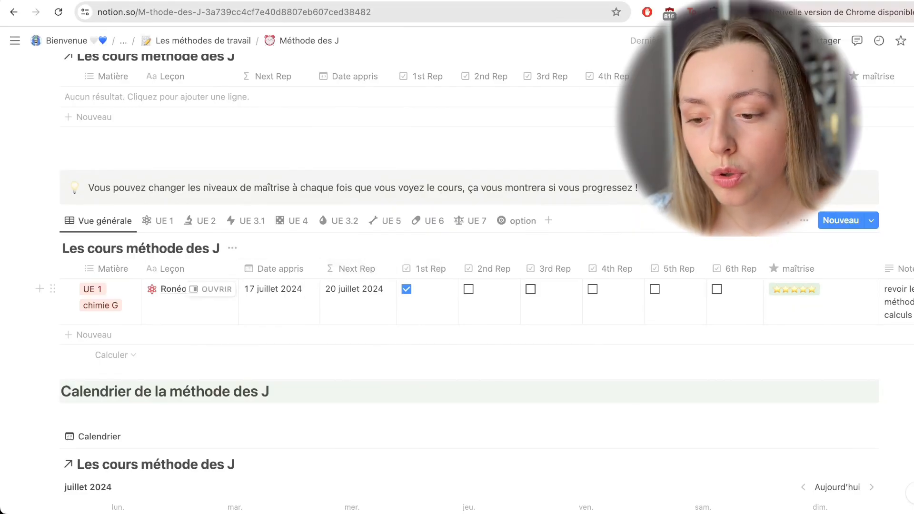
click(94, 335)
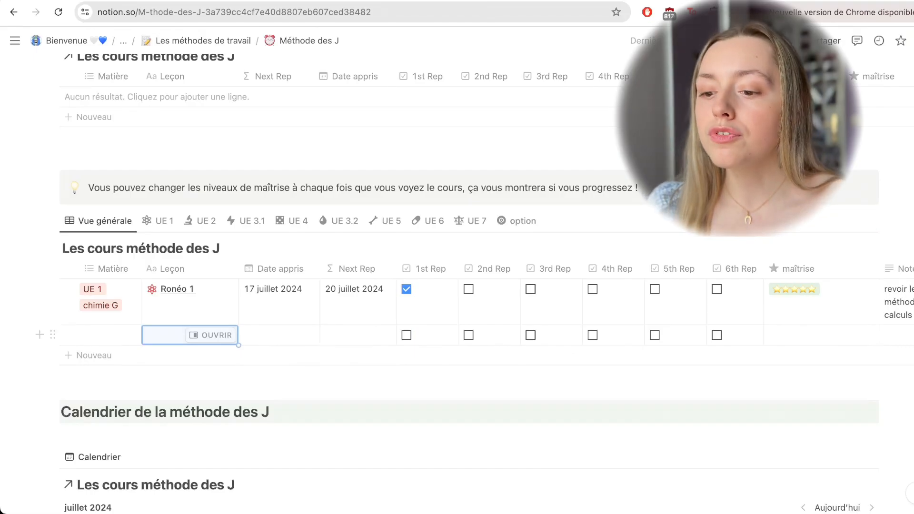
click(110, 335)
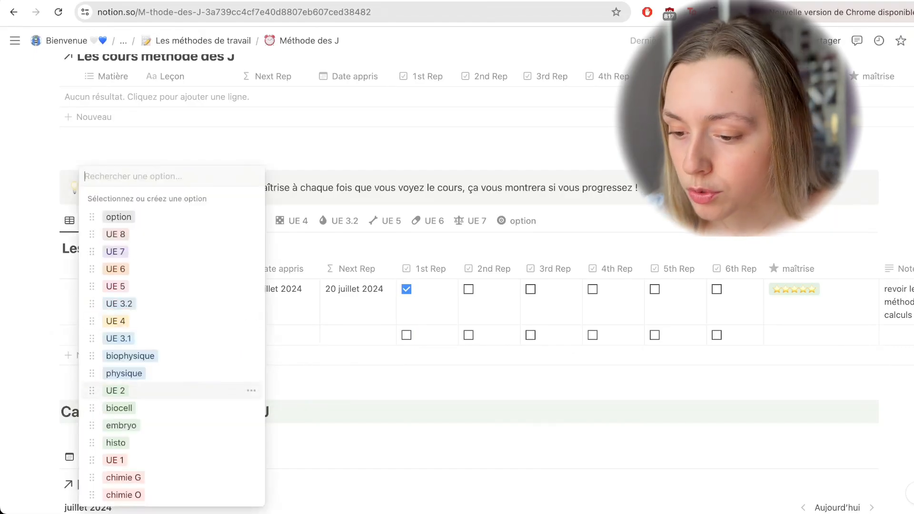
click(115, 391)
click(119, 408)
click(295, 388)
Name the new row's lesson "Cellule" and set its Date appris to 24 juillet 2024
click(189, 338)
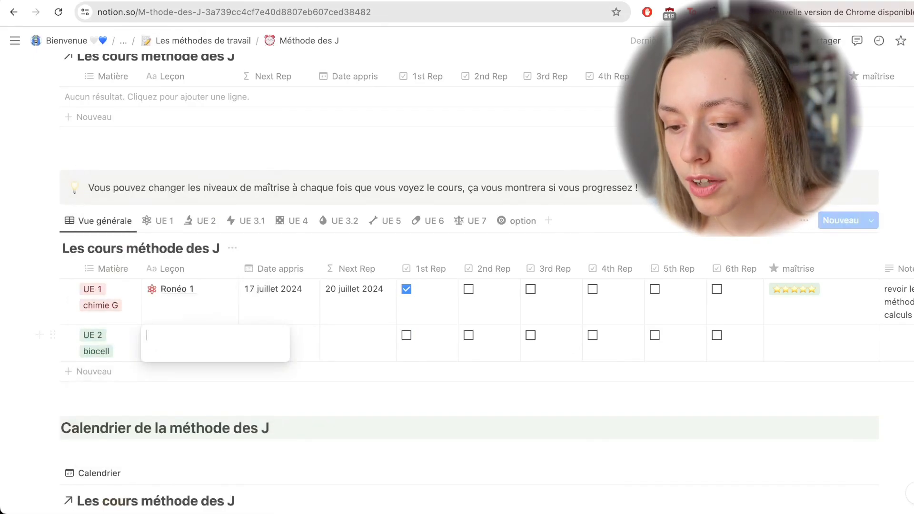
text(Cellule)
key(Return)
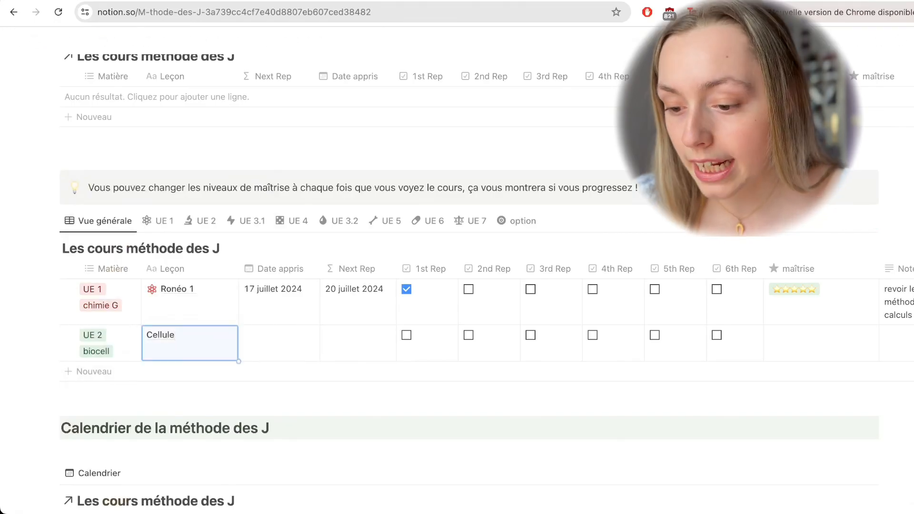
click(279, 342)
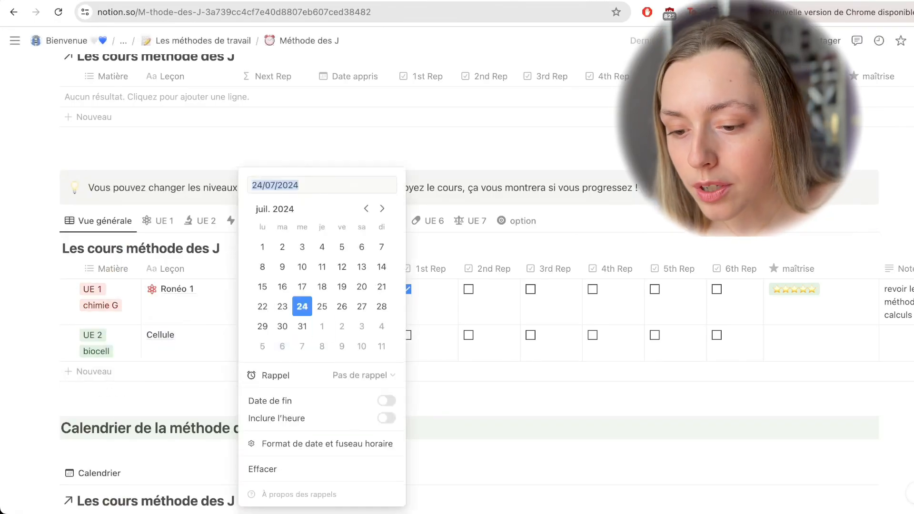
key(Escape)
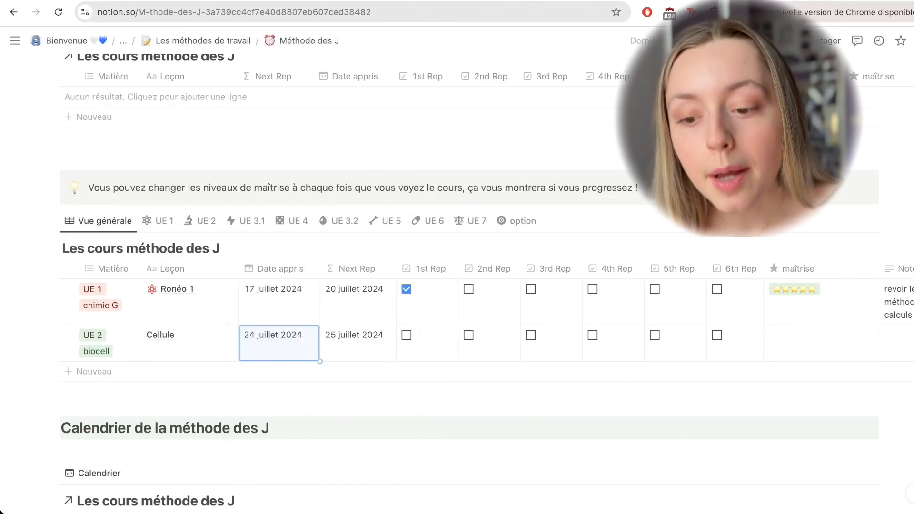
Mark the Cellule lesson's 1st Rep as done in Vue générale and check its placement in the Méthode des J calendar
key(Right)
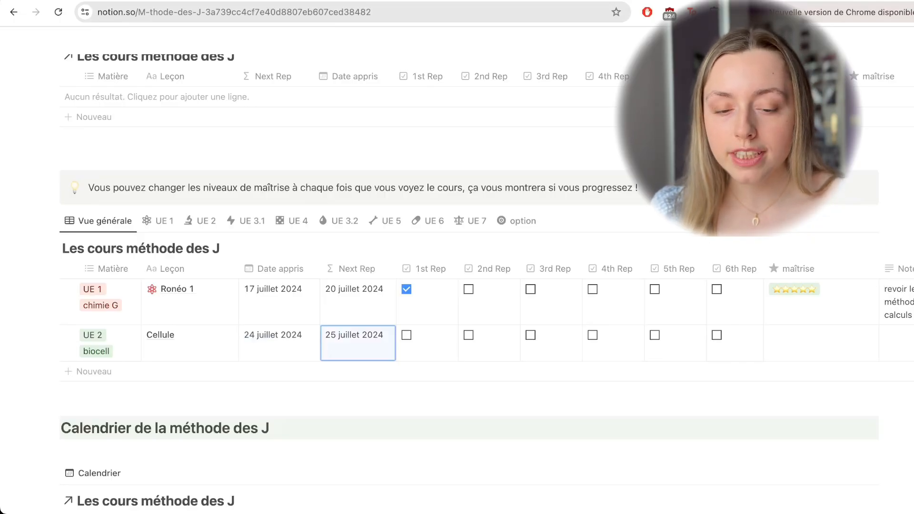
scroll(457, 257, down, 10)
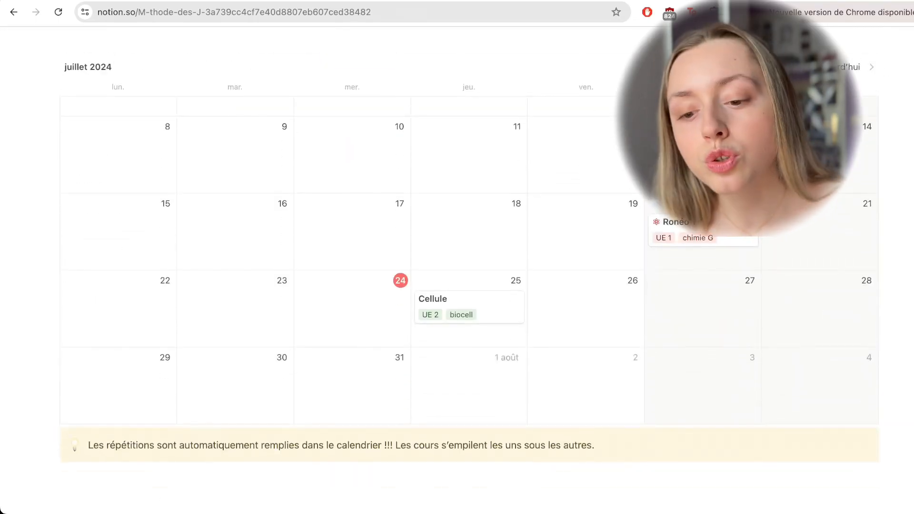
scroll(457, 257, up, 8)
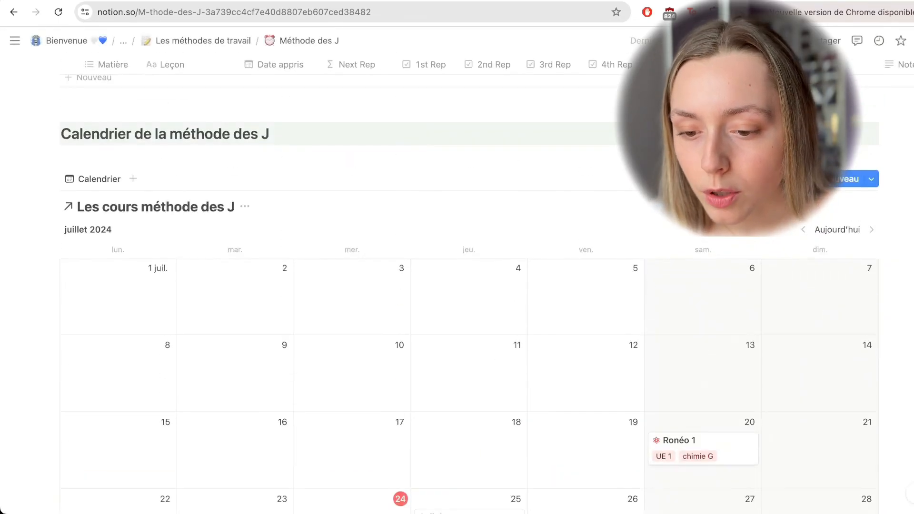
click(406, 263)
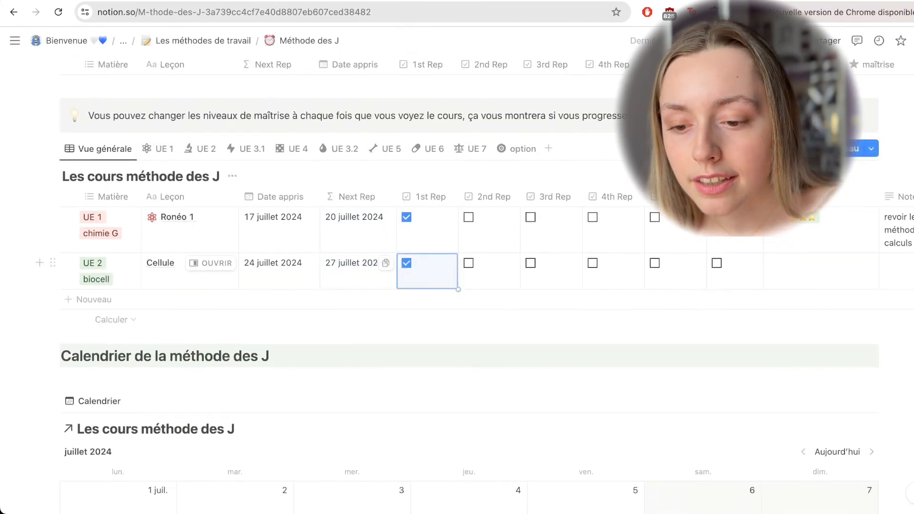
scroll(457, 257, down, 10)
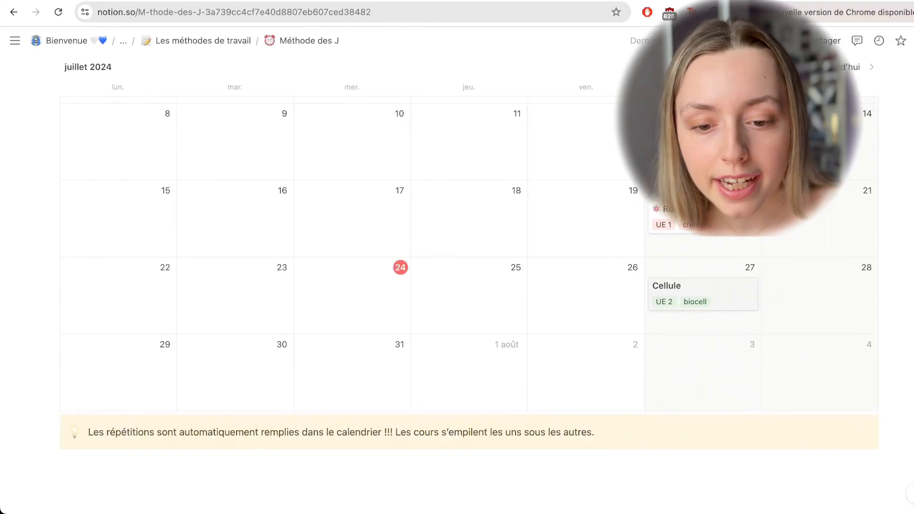
scroll(457, 257, up, 10)
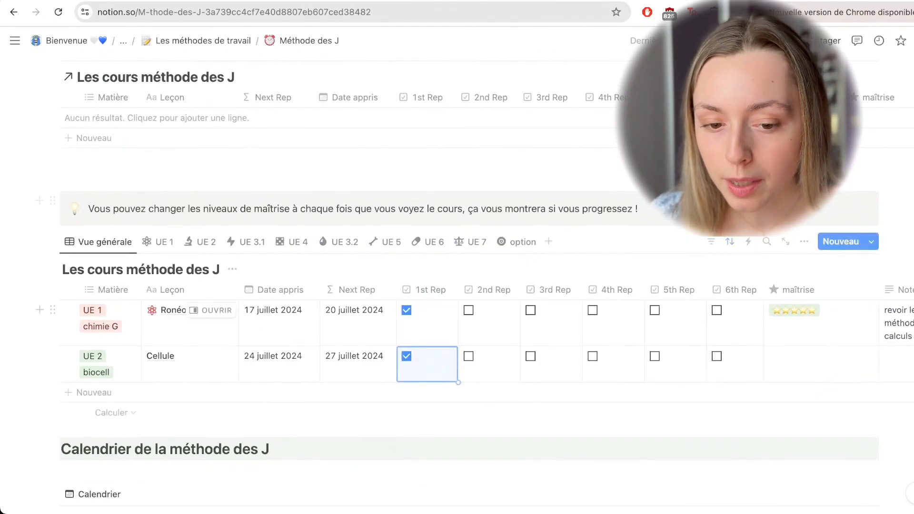
Rate the Cellule lesson's maîtrise as three stars
scroll(469, 343, right, 3)
click(700, 364)
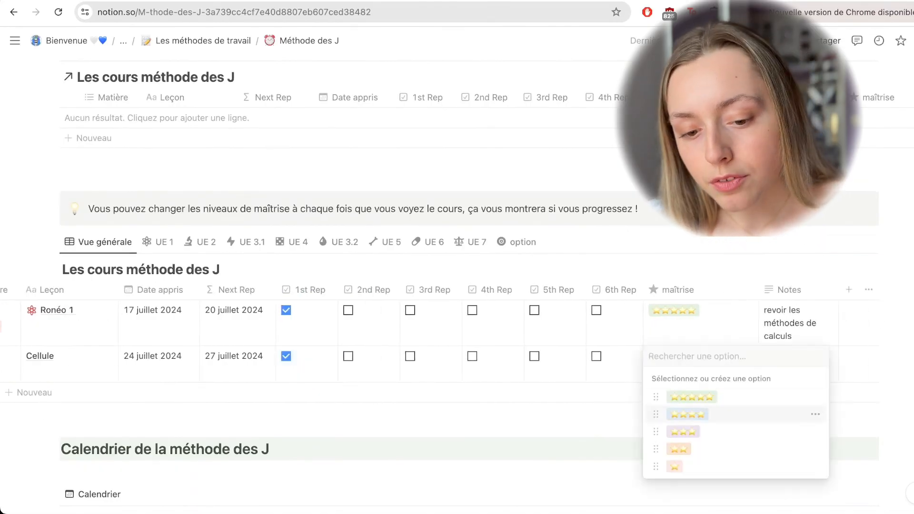
click(684, 432)
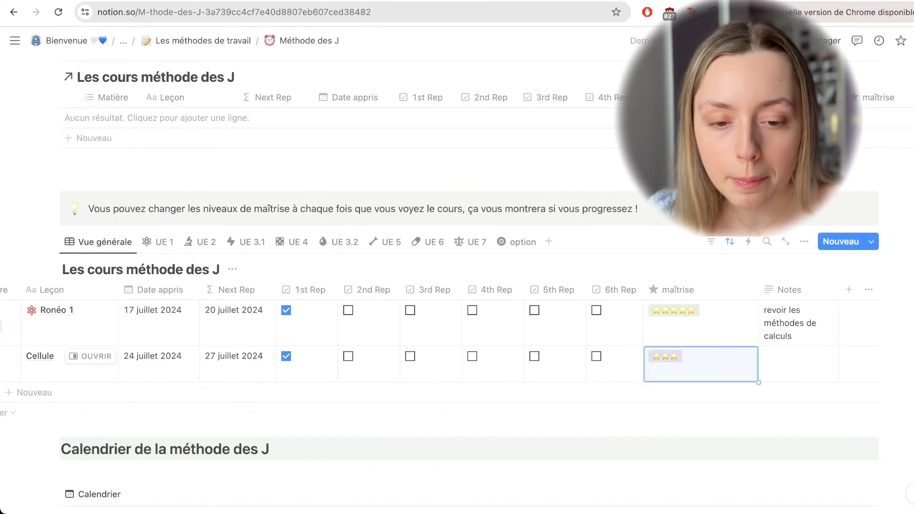
scroll(381, 324, left, 3)
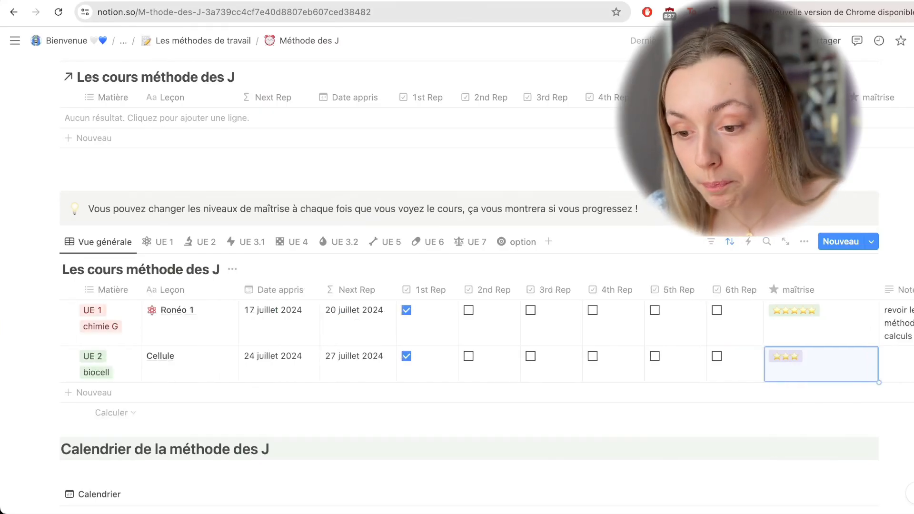
Change the Cellule lesson's Date appris to 23 juillet 2024 and clear its 1st Rep checkbox
click(273, 357)
click(283, 182)
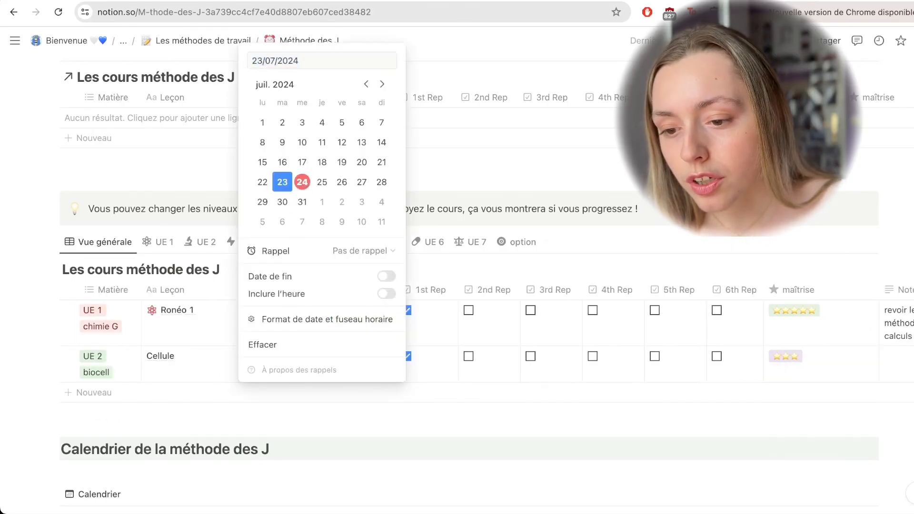
key(Escape)
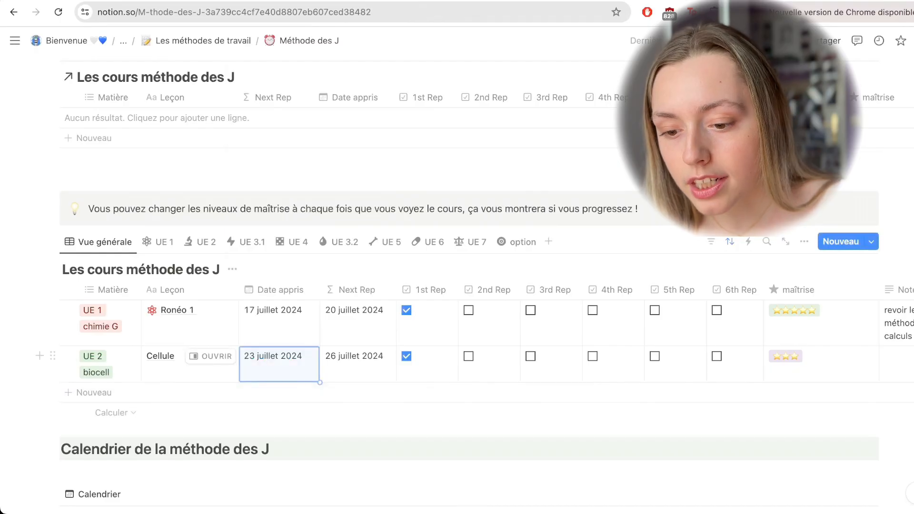
click(406, 357)
scroll(354, 223, down, 3)
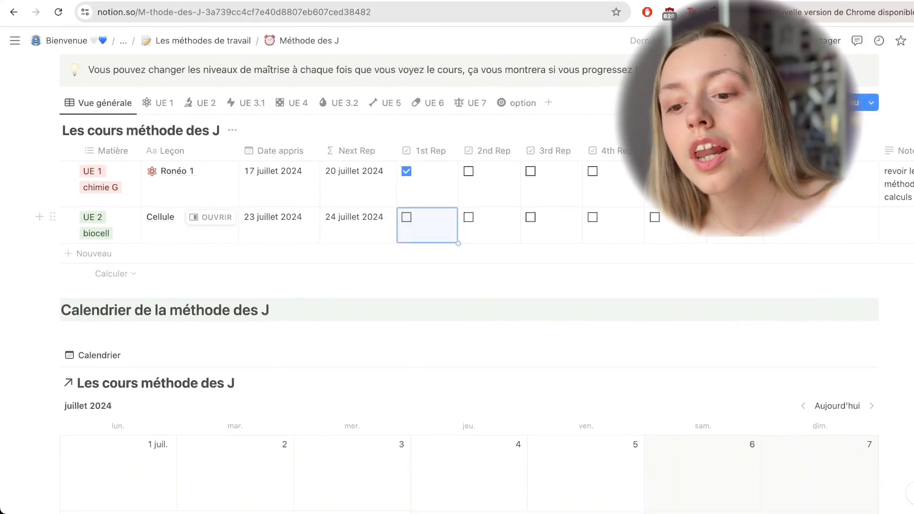
Check off the Cellule lesson's 1st Rep in the Aujourd'hui table and clear it again in Vue générale
scroll(457, 262, up, 5)
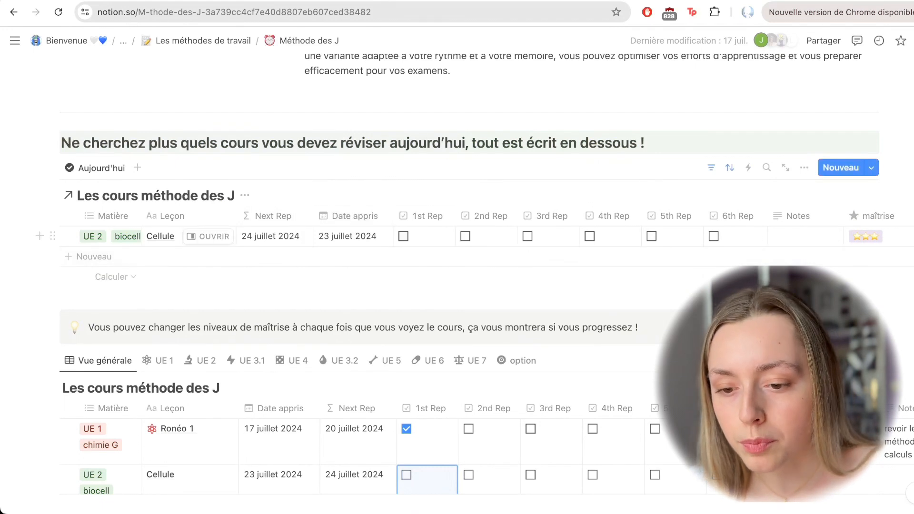
click(403, 237)
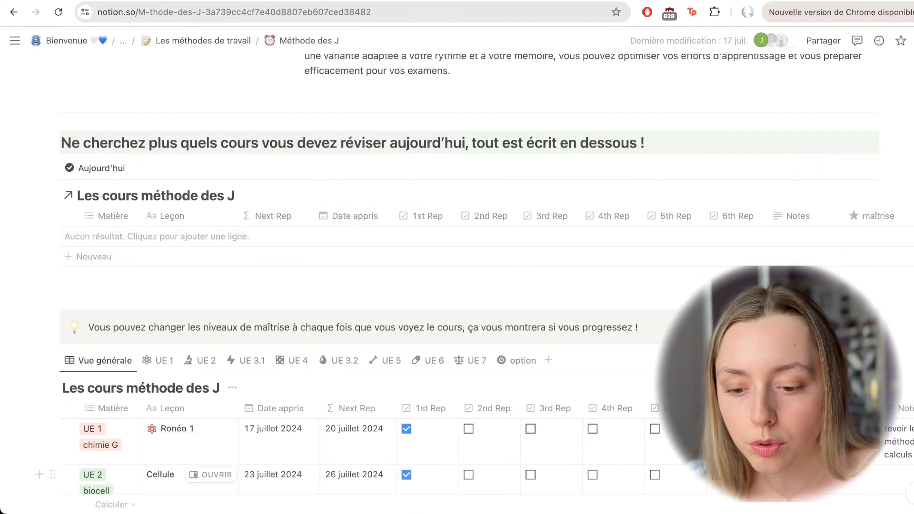
click(407, 475)
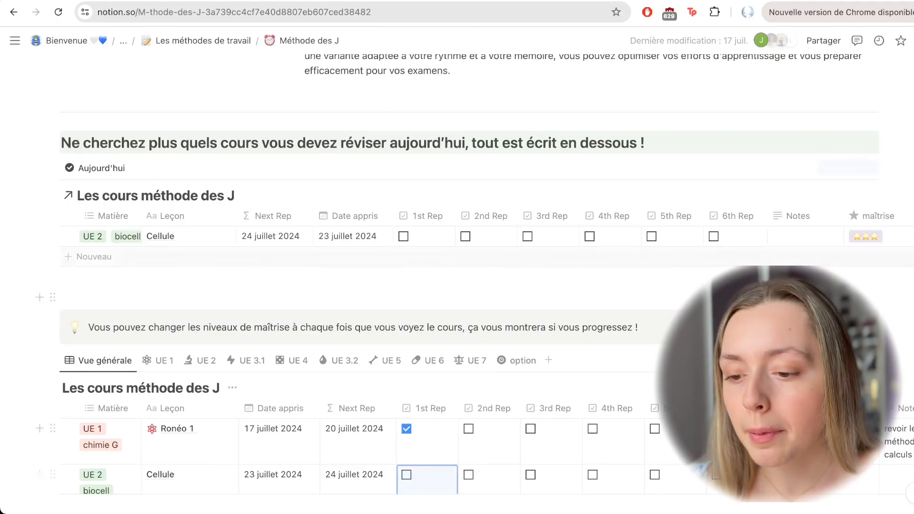
scroll(160, 236, down, 3)
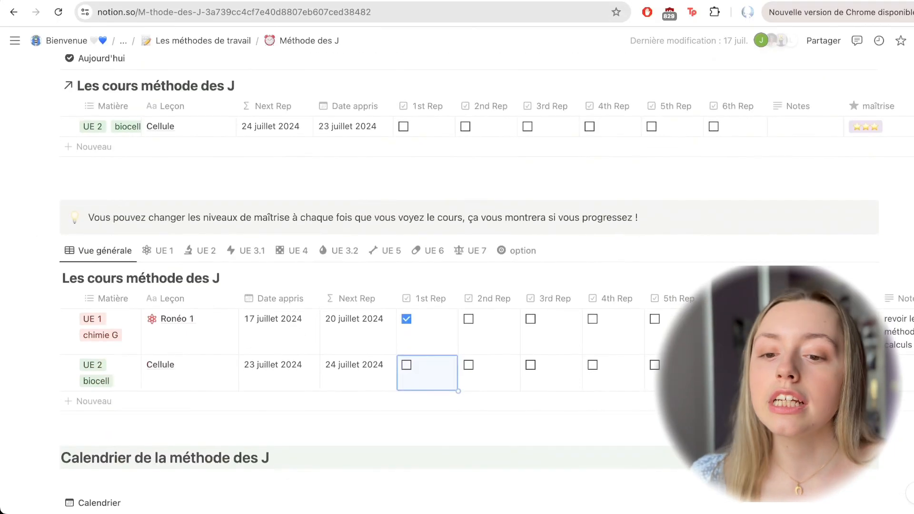
scroll(160, 237, up, 4)
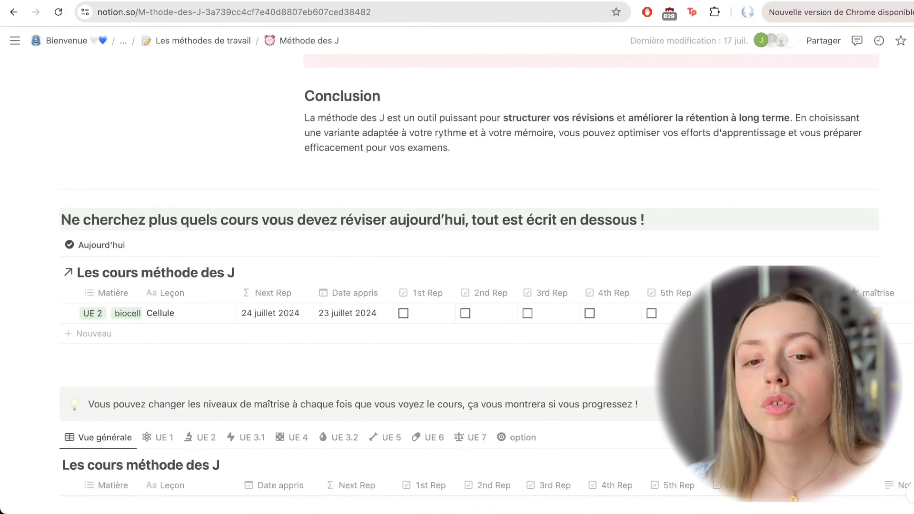
Review the revision intervals of the Version Modifiée and inspect the Next Rep formula from the Cellule row
scroll(159, 237, up, 9)
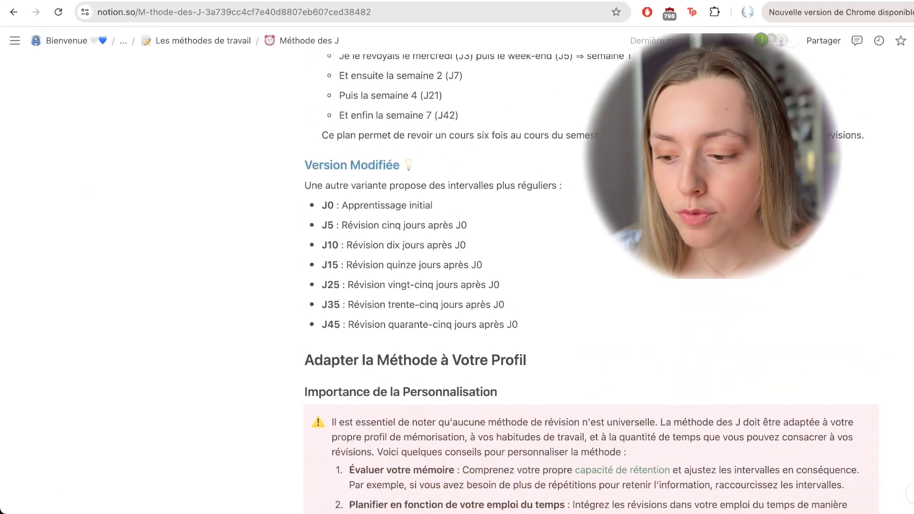
scroll(160, 237, up, 3)
scroll(159, 237, down, 15)
scroll(159, 236, down, 2)
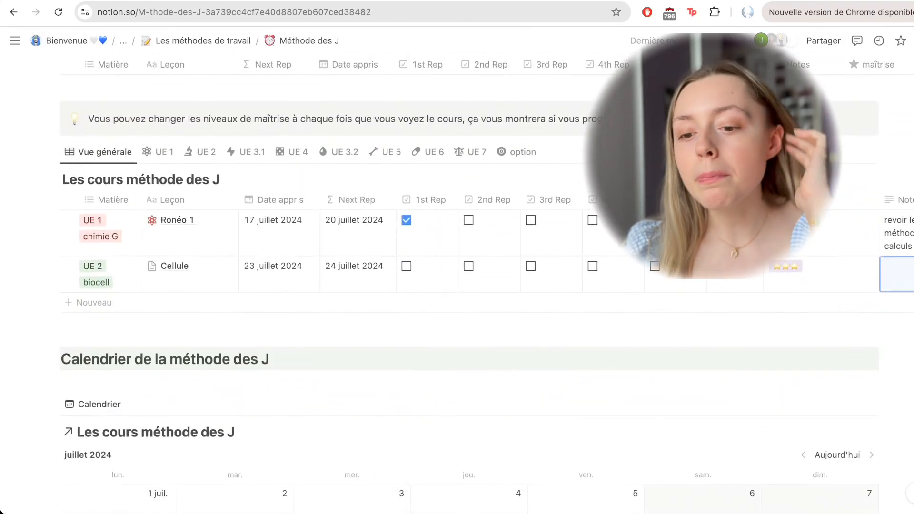
click(357, 272)
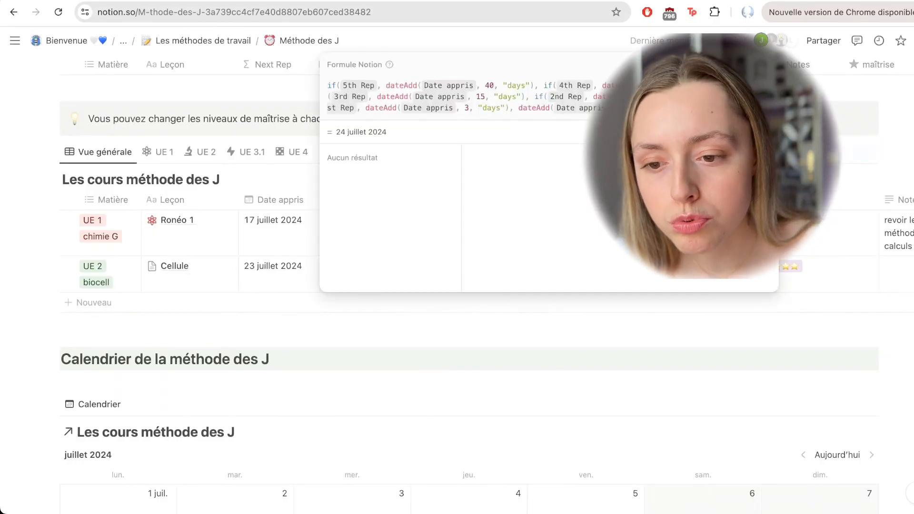
key(Escape)
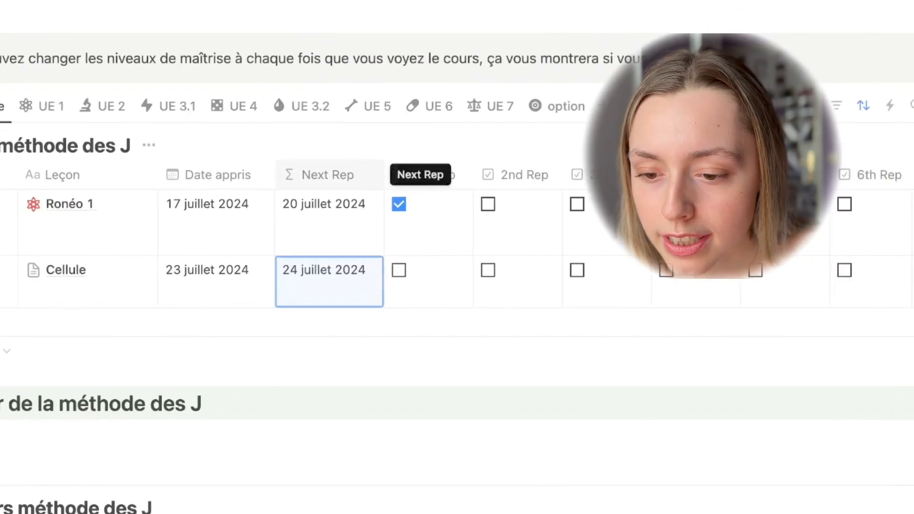
Edit the Next Rep property's formula so the final dateAdd on Date appris adds 2 days
click(331, 177)
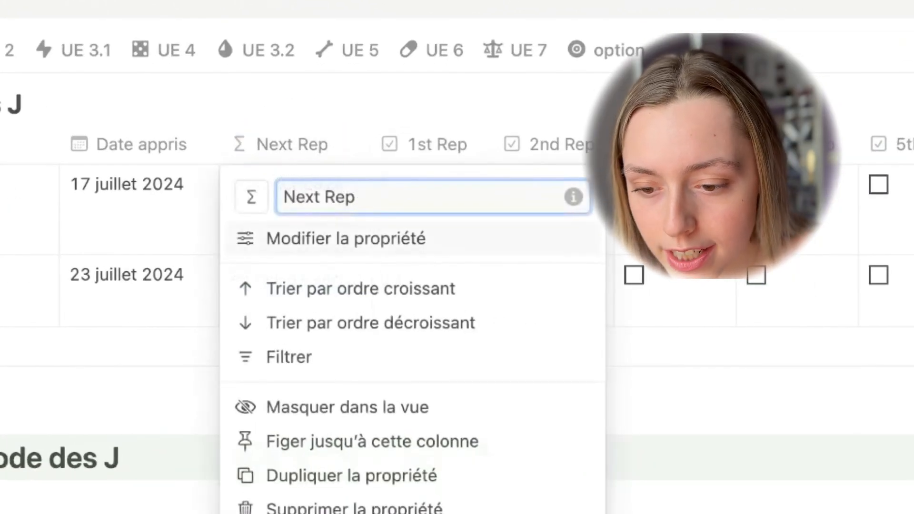
click(334, 238)
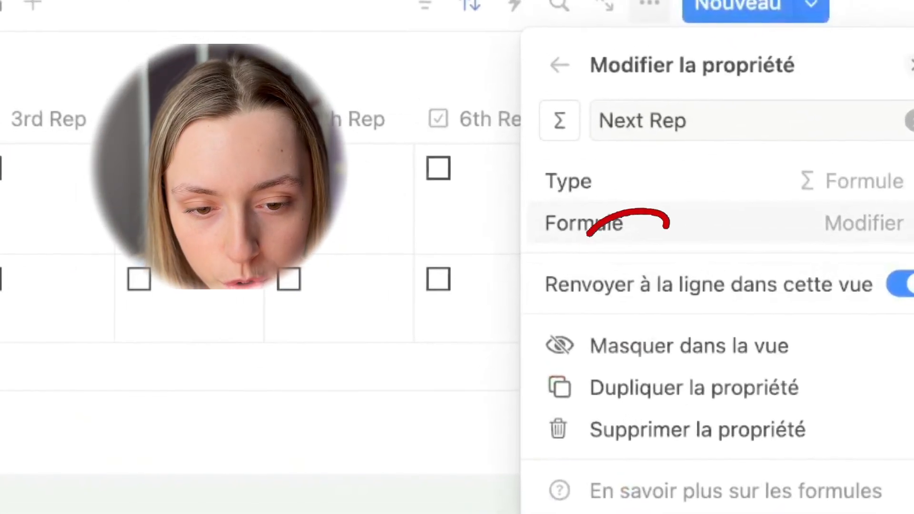
click(733, 201)
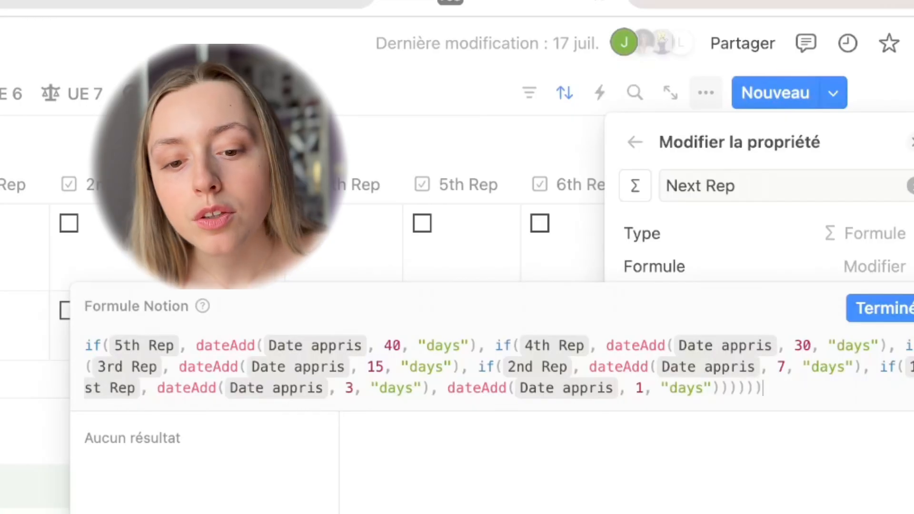
click(645, 388)
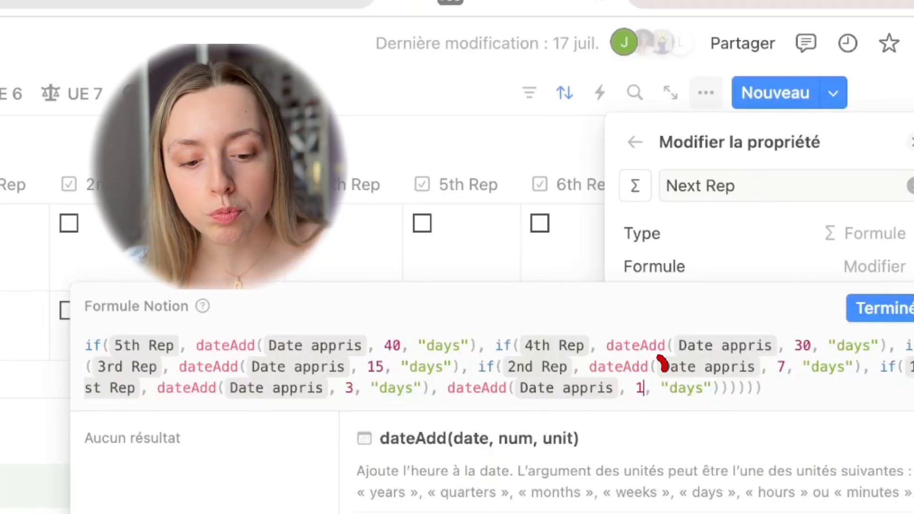
key(BackSpace)
text(2)
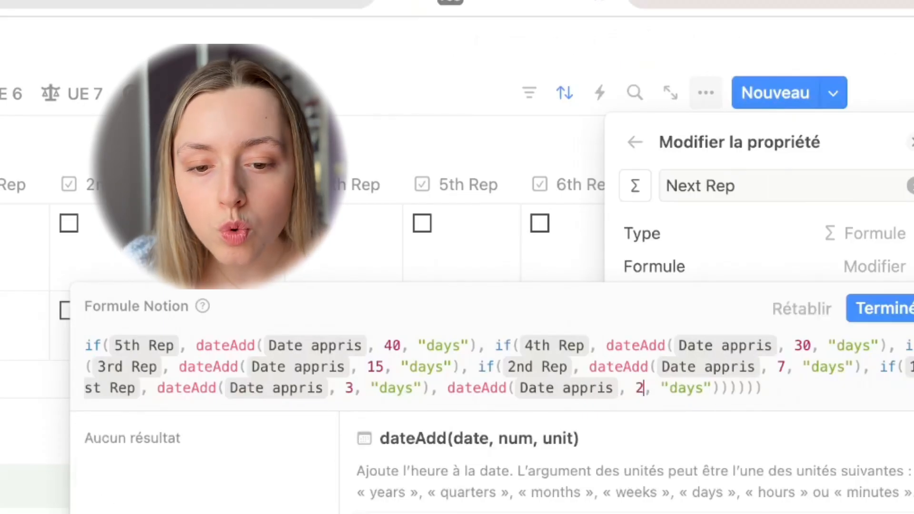
Restore the final dateAdd interval in the Next Rep formula to 1 day, save the formula and close the property settings
key(BackSpace)
text(1)
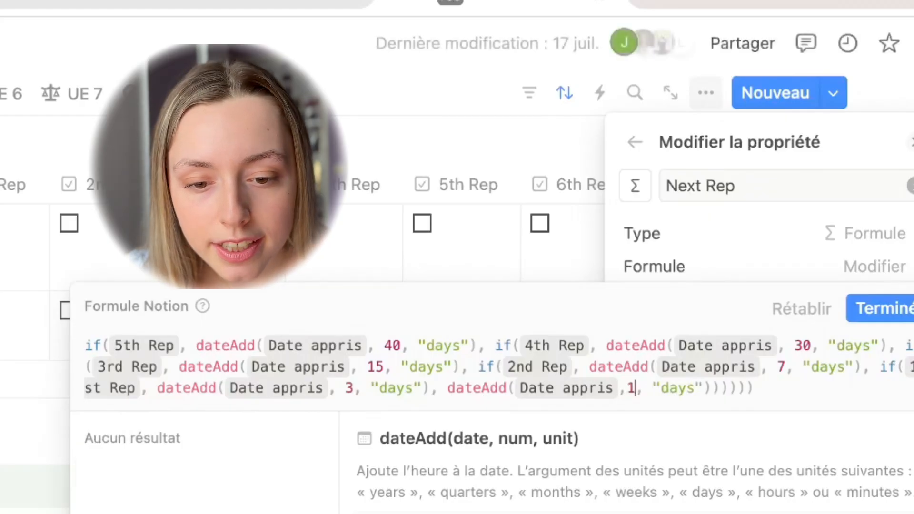
click(755, 388)
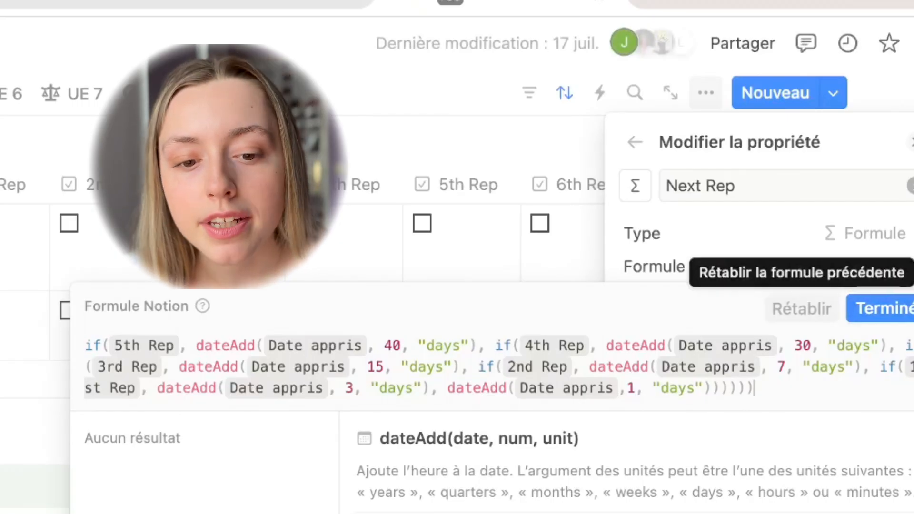
click(884, 308)
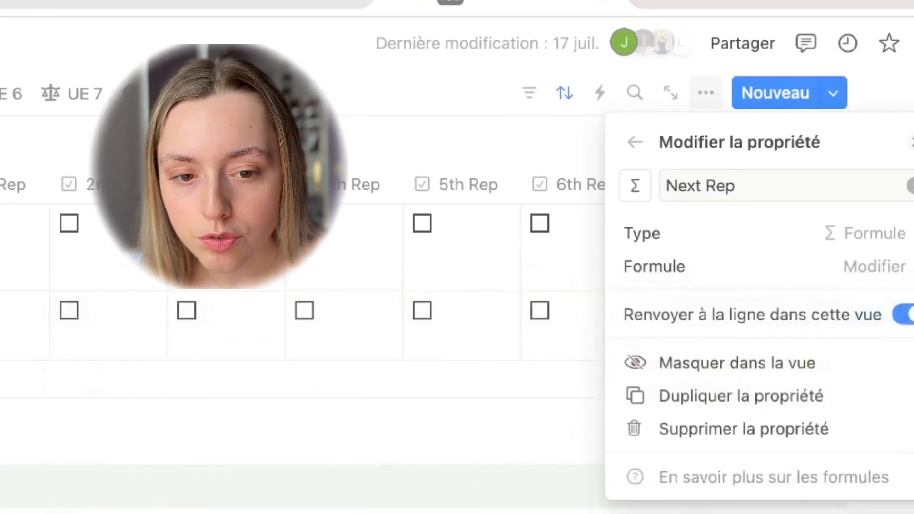
click(913, 92)
Examine the UE, Nombre de révisions and Compréhension options in the Les cours RJV table on the Méthode RJV page
scroll(427, 238, up, 2)
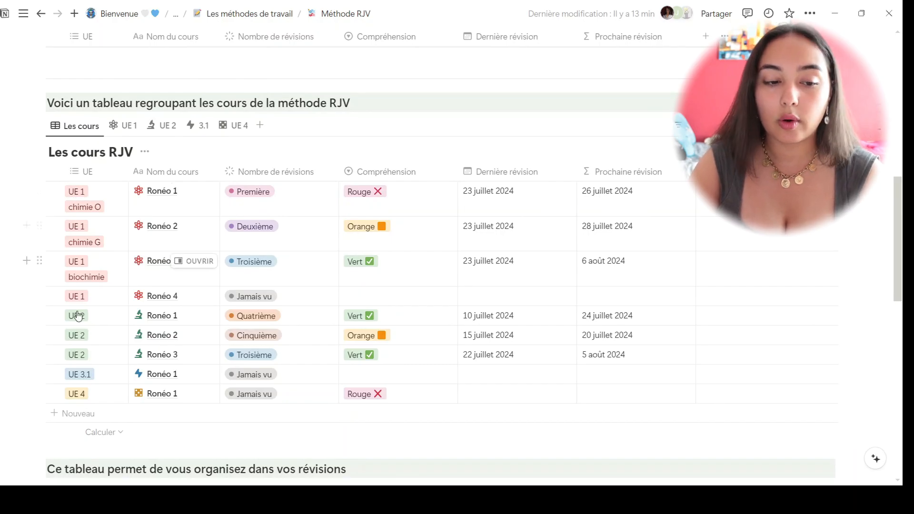
click(91, 400)
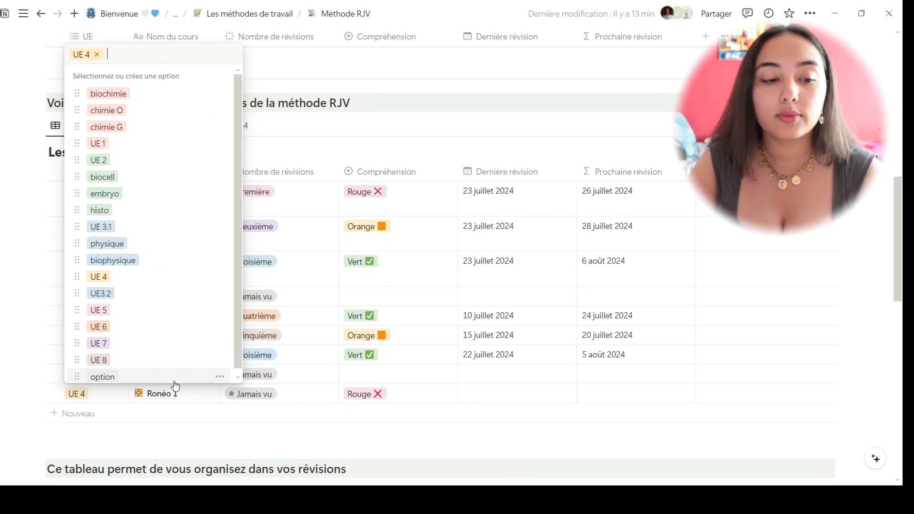
key(Escape)
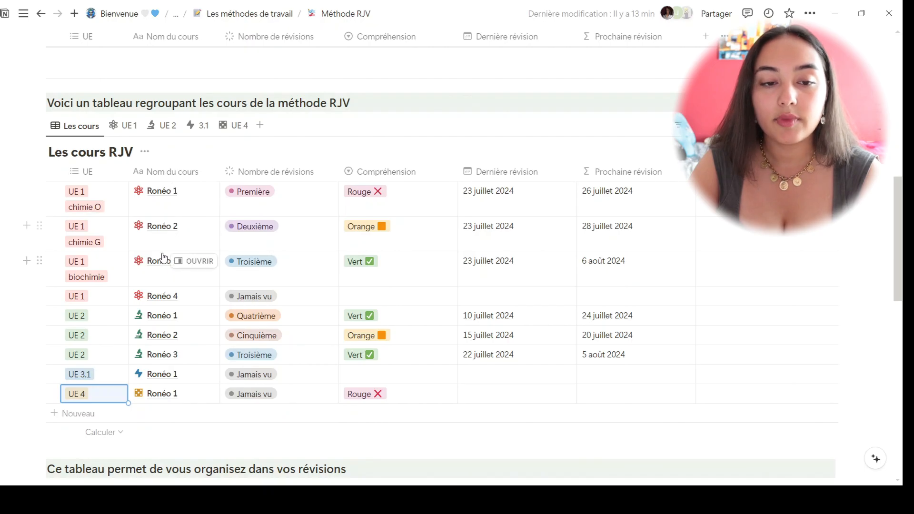
click(267, 200)
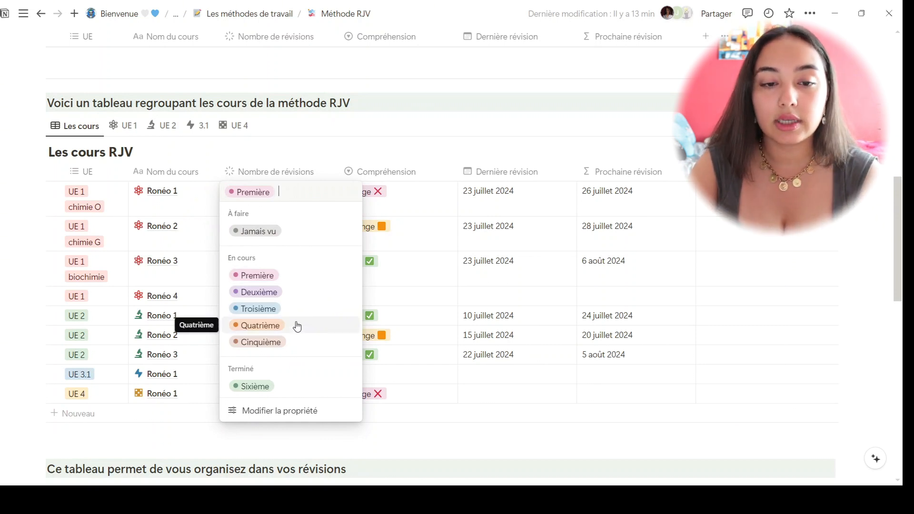
click(426, 198)
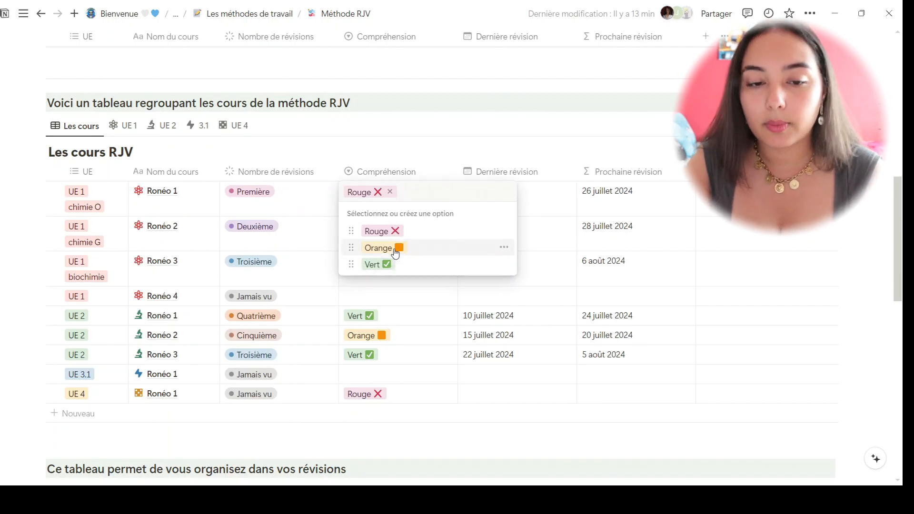
key(Escape)
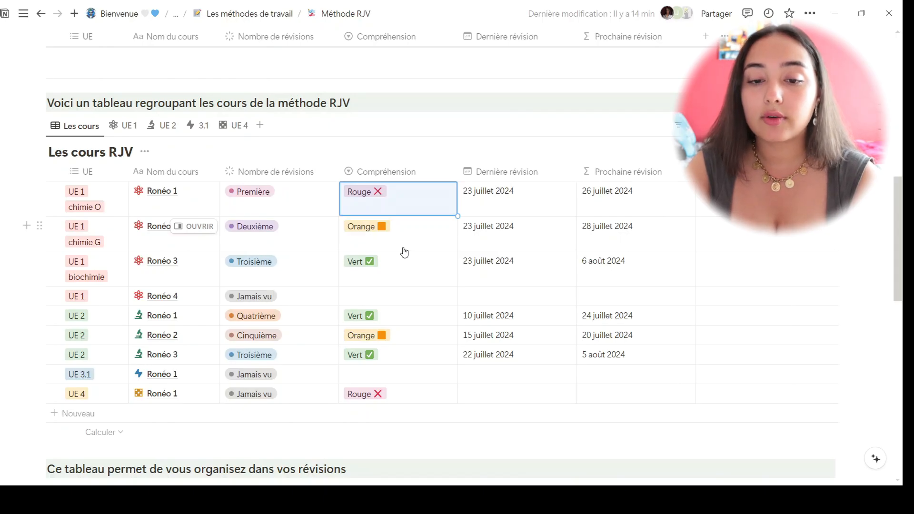
Edit the Prochaine révision formula in the Les cours RJV table so Rouge courses add 2 days to Dernière révision
click(632, 232)
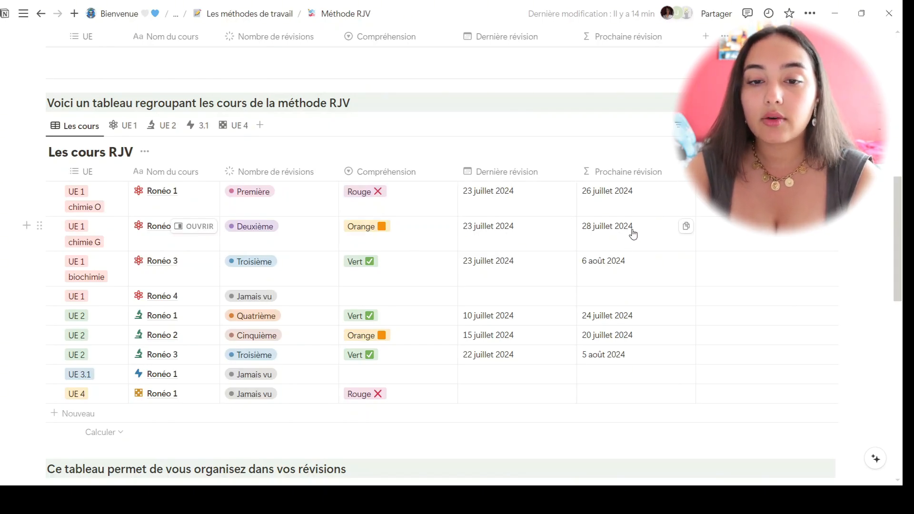
click(393, 279)
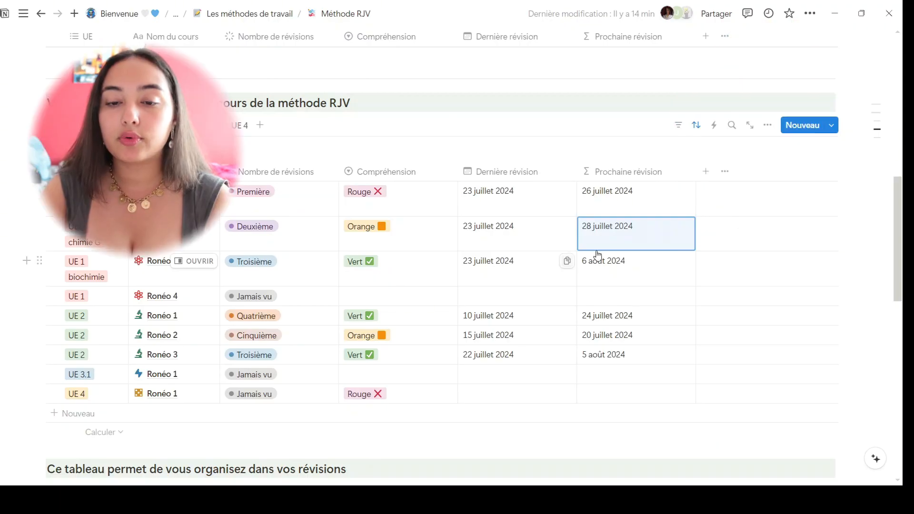
click(611, 176)
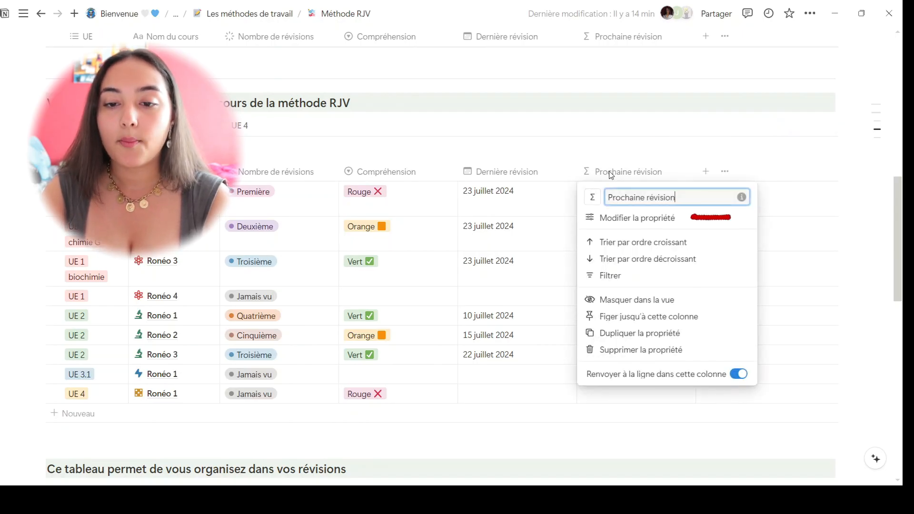
click(628, 220)
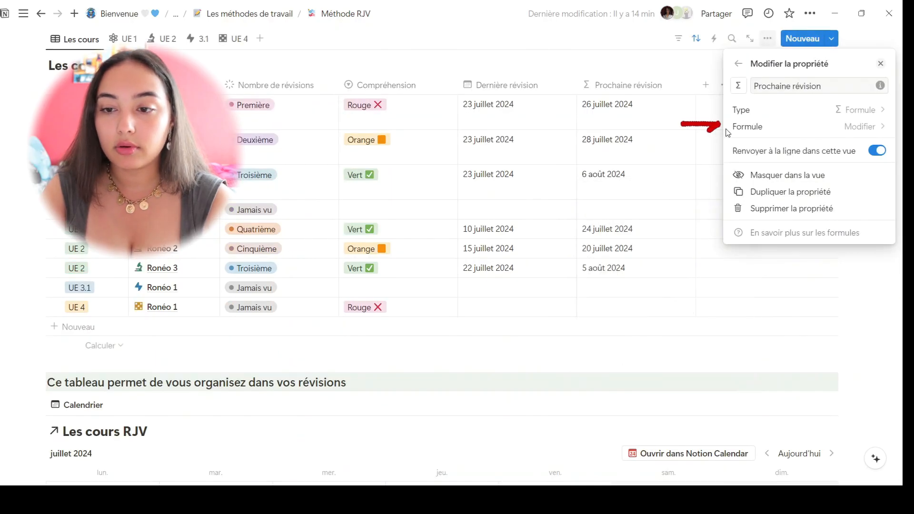
click(738, 127)
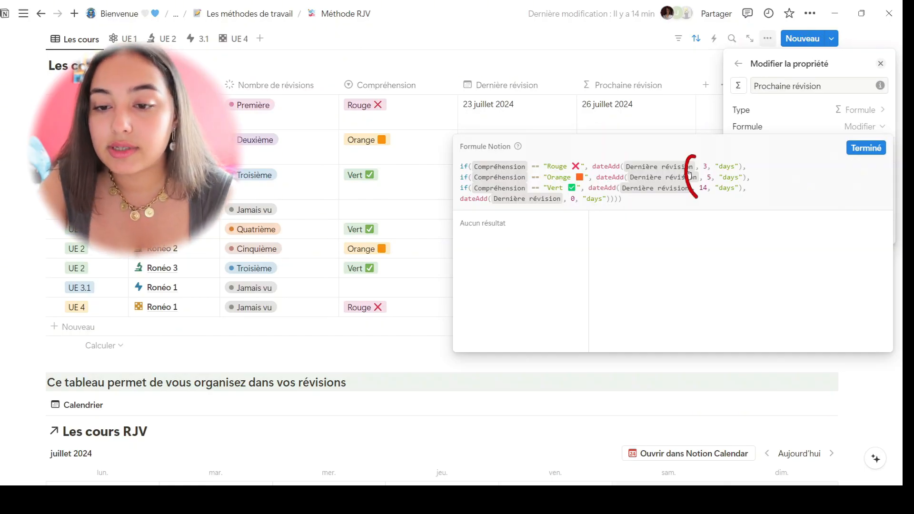
double_click(705, 189)
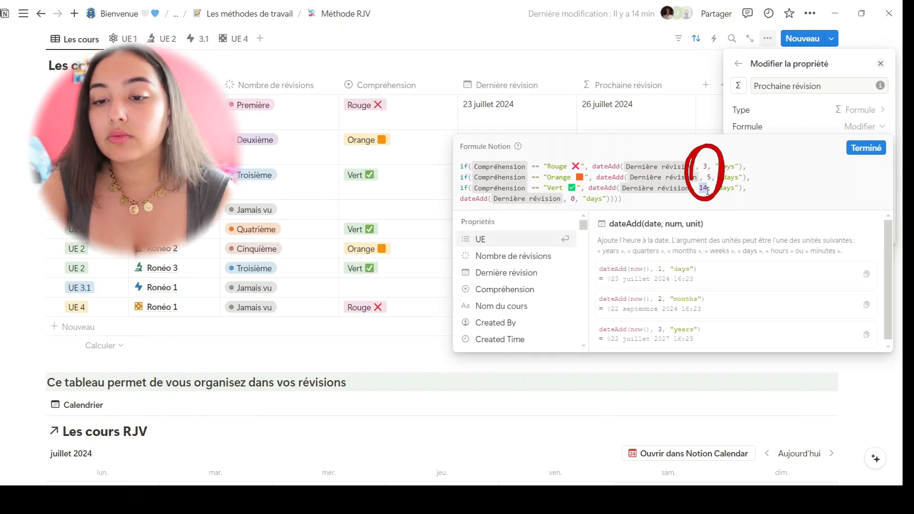
click(707, 166)
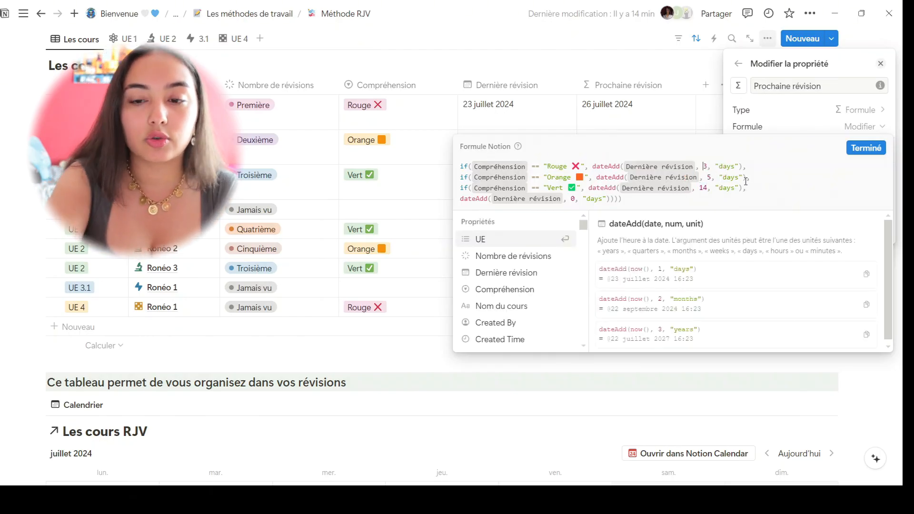
key(BackSpace)
text(2)
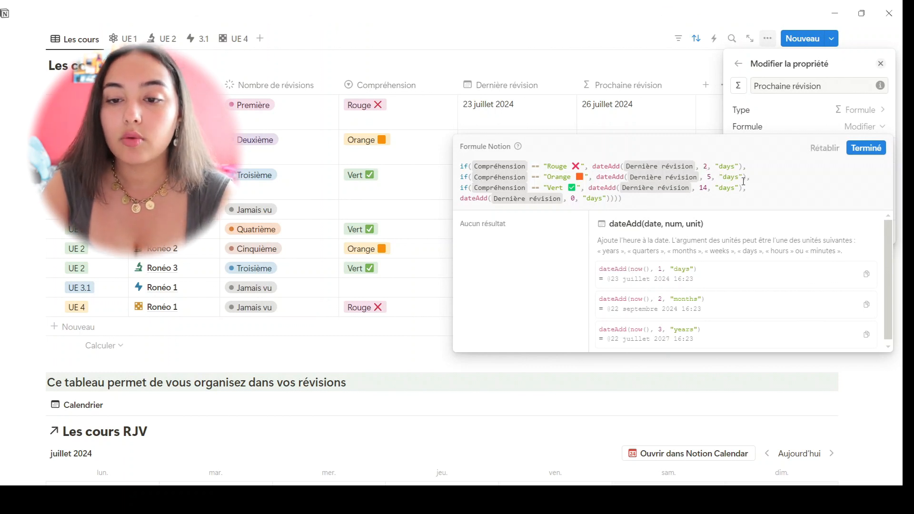
Set the formula's Orange interval to 6 days and Vert interval to 16 days, save it and close the property settings
click(709, 178)
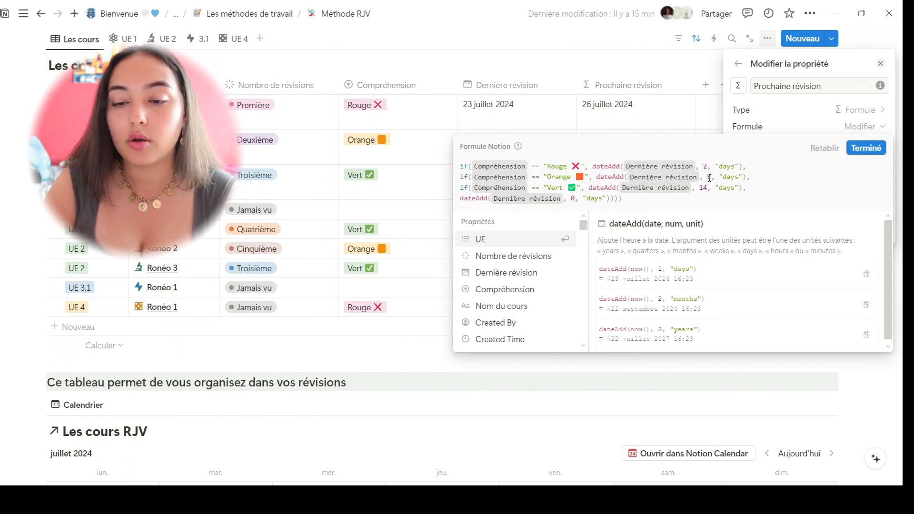
key(BackSpace)
text(6)
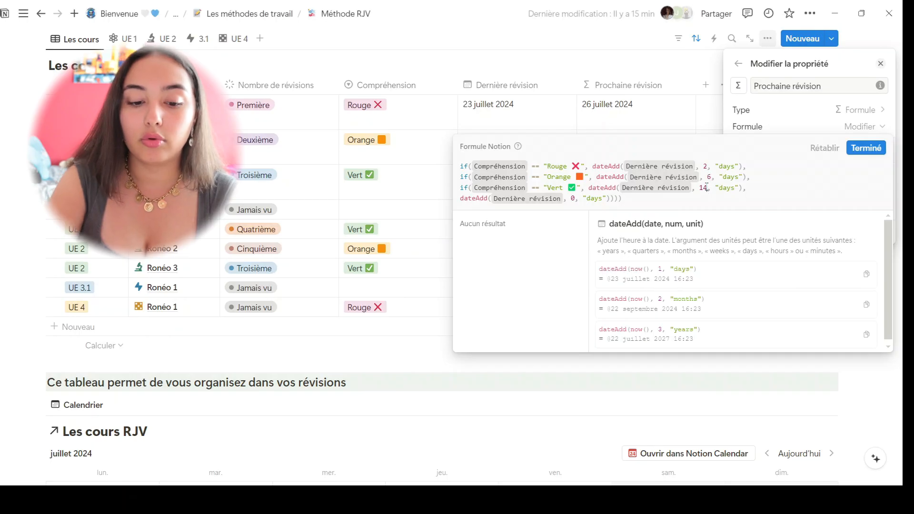
click(707, 187)
key(BackSpace)
text(6)
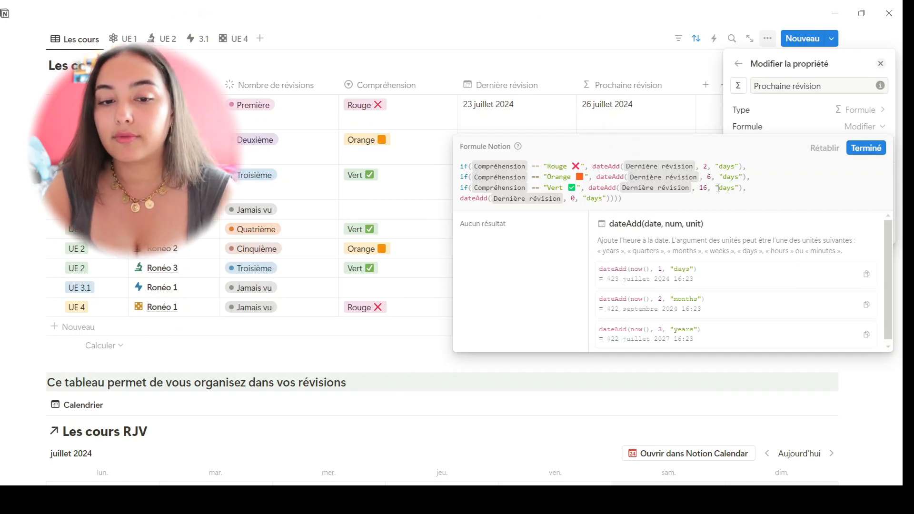
click(864, 148)
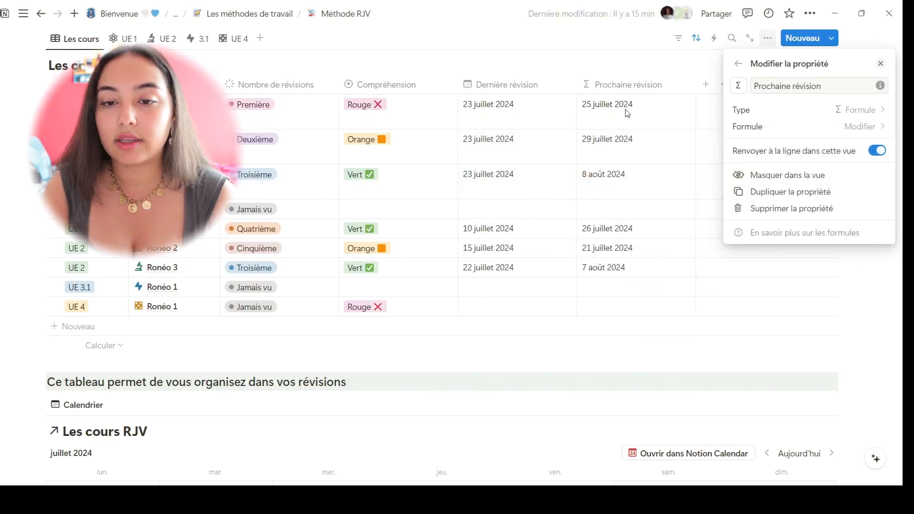
click(682, 69)
Set the Dernière révision date of the UE 2 Ronéo 1 course to 8 juillet 2024
scroll(641, 222, up, 1)
scroll(638, 216, up, 4)
scroll(552, 343, down, 2)
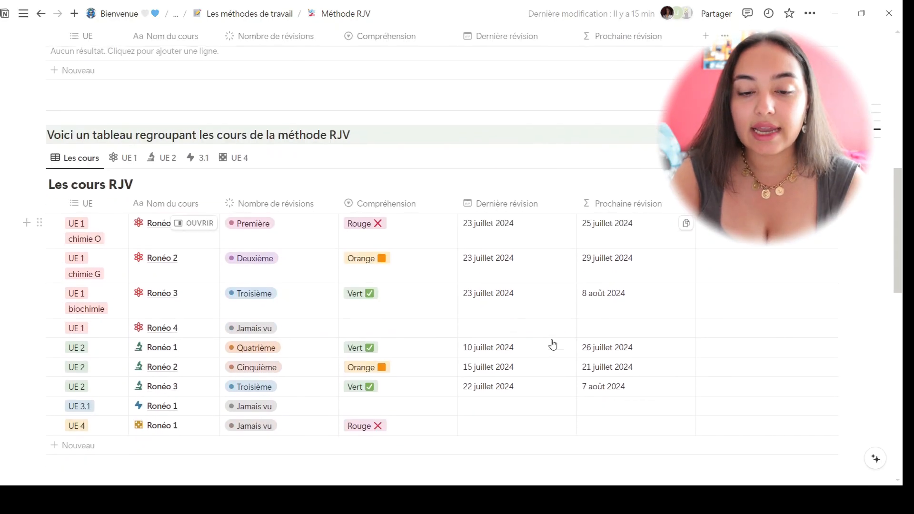
click(495, 357)
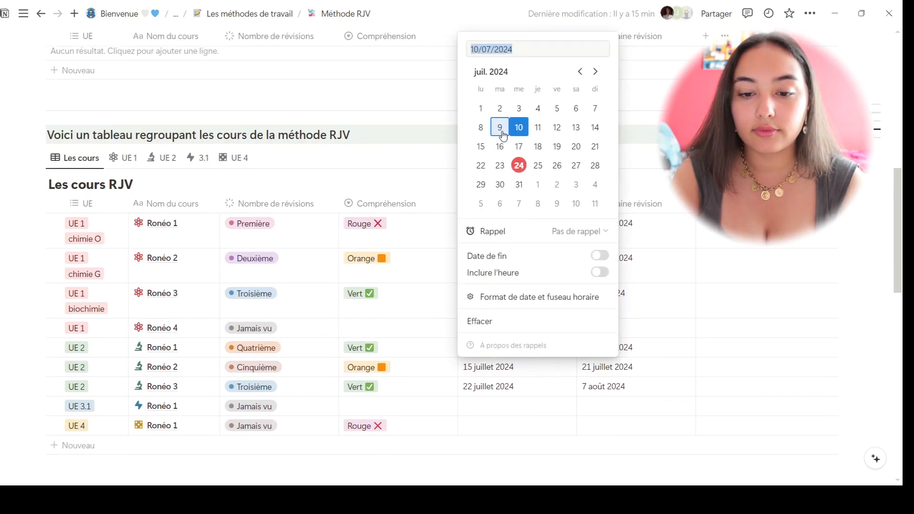
click(481, 127)
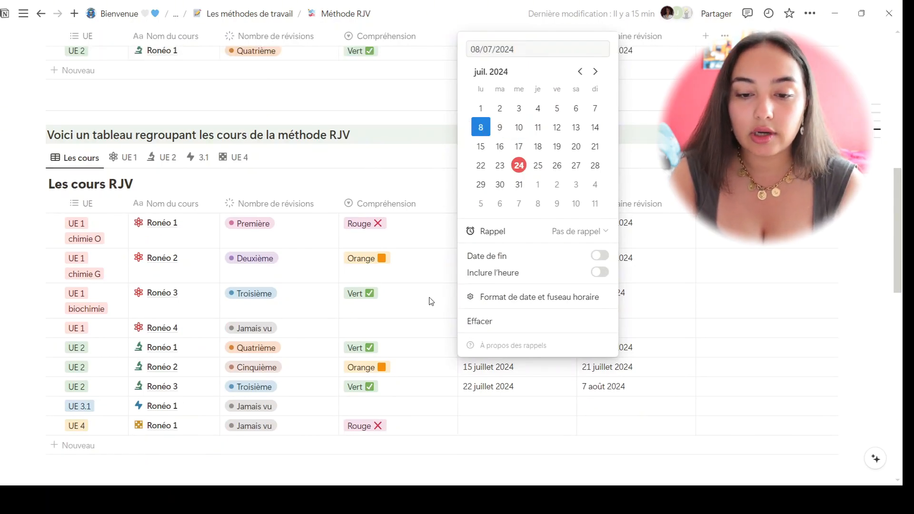
key(Escape)
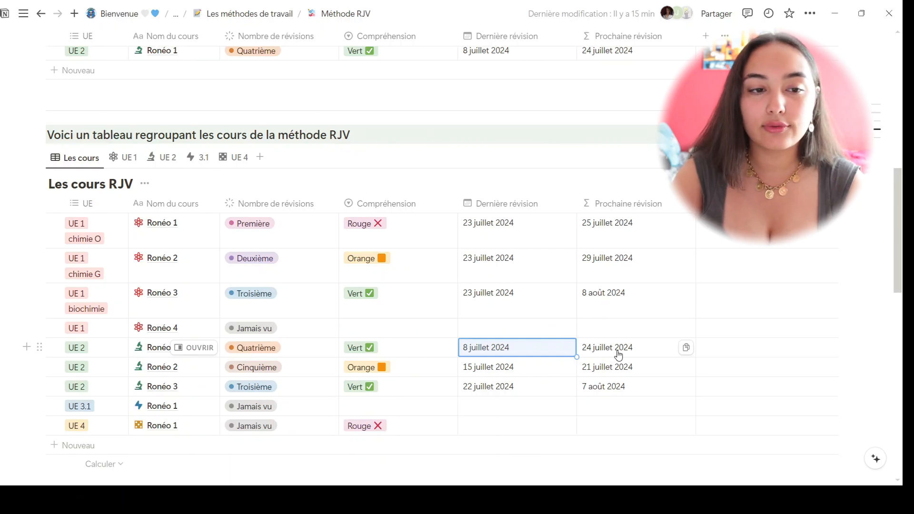
Examine how the RJV courses appear in the Aujourd'hui table and in the July 2024 revision calendar
scroll(618, 355, up, 3)
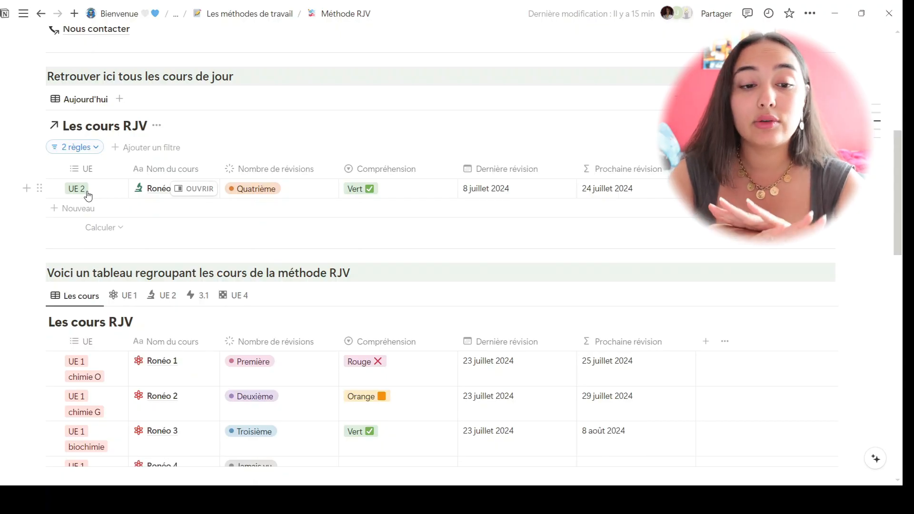
scroll(483, 208, down, 4)
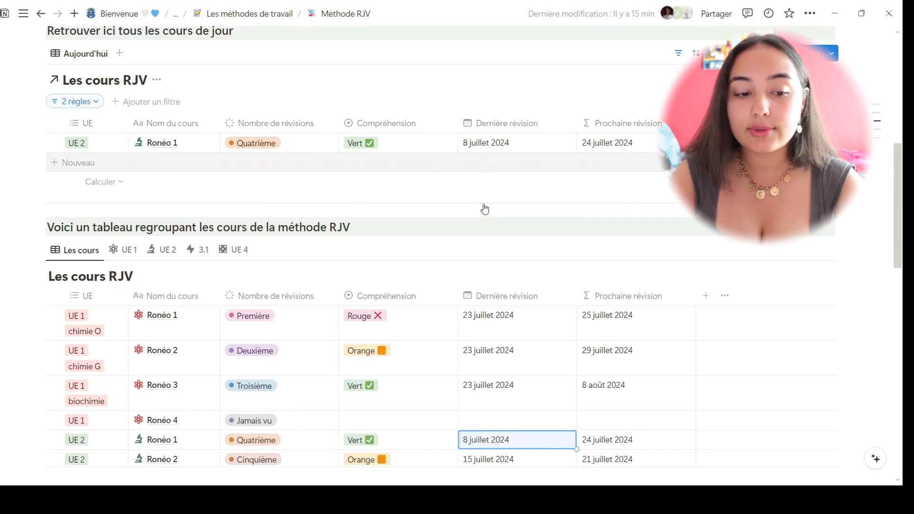
scroll(484, 208, down, 5)
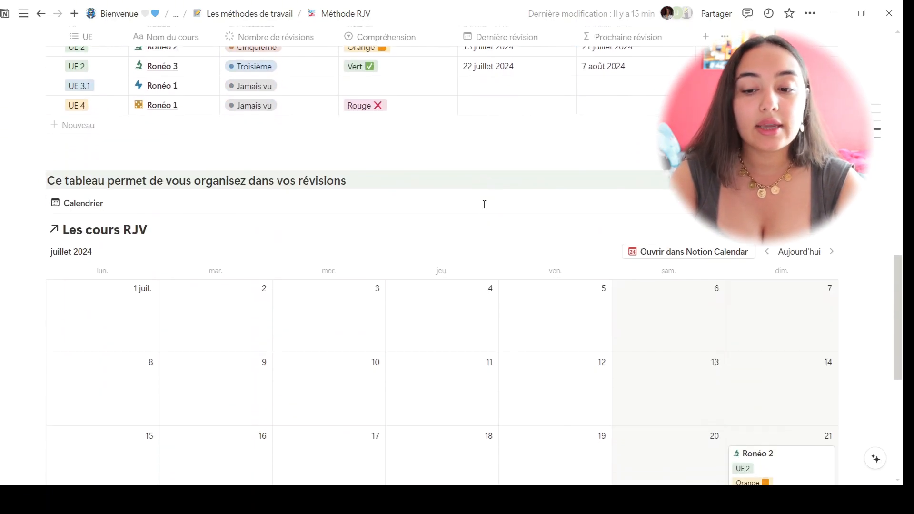
scroll(485, 206, down, 3)
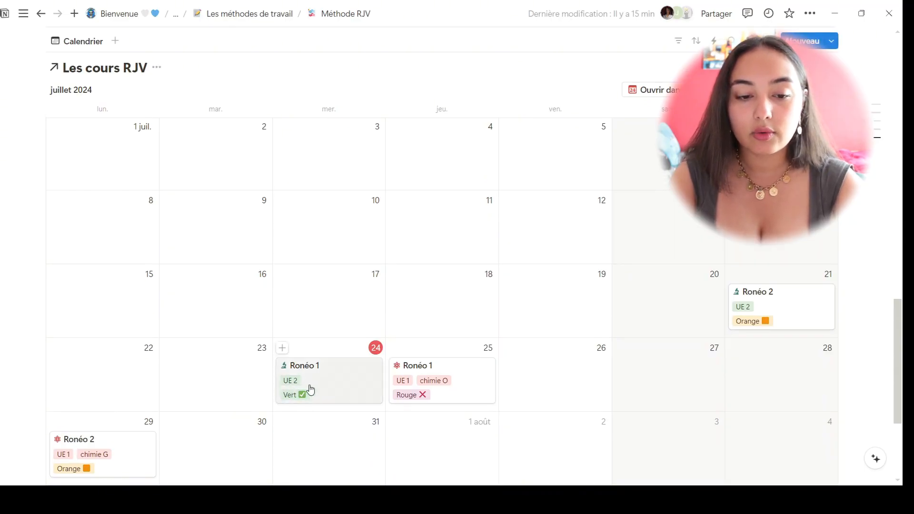
scroll(306, 374, up, 11)
right_click(307, 374)
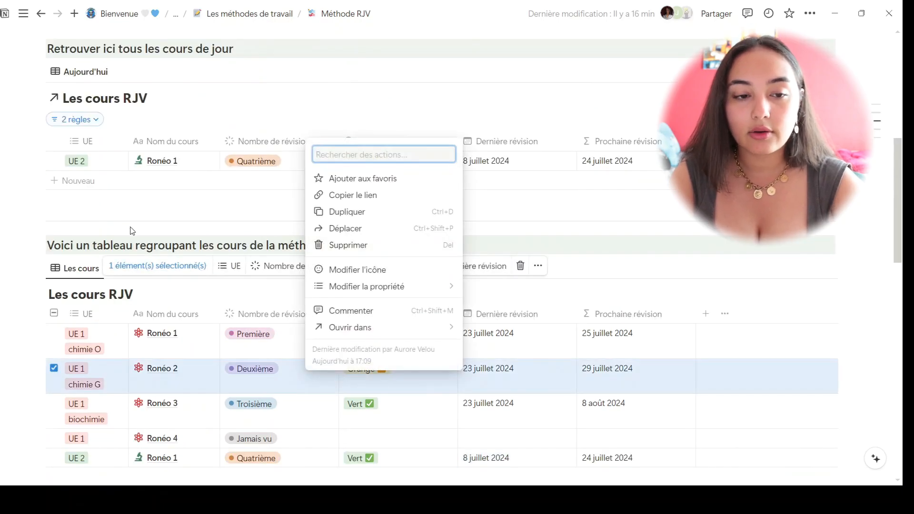
click(114, 206)
scroll(115, 208, down, 10)
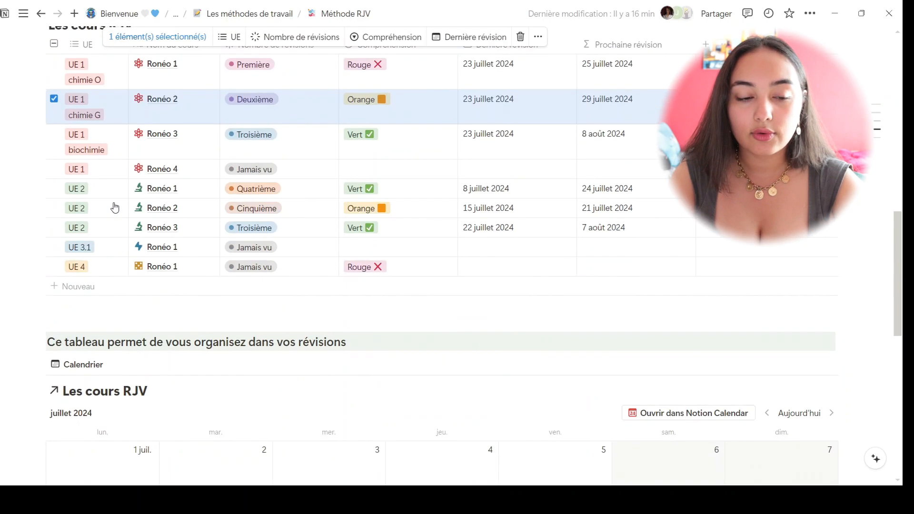
scroll(193, 273, down, 2)
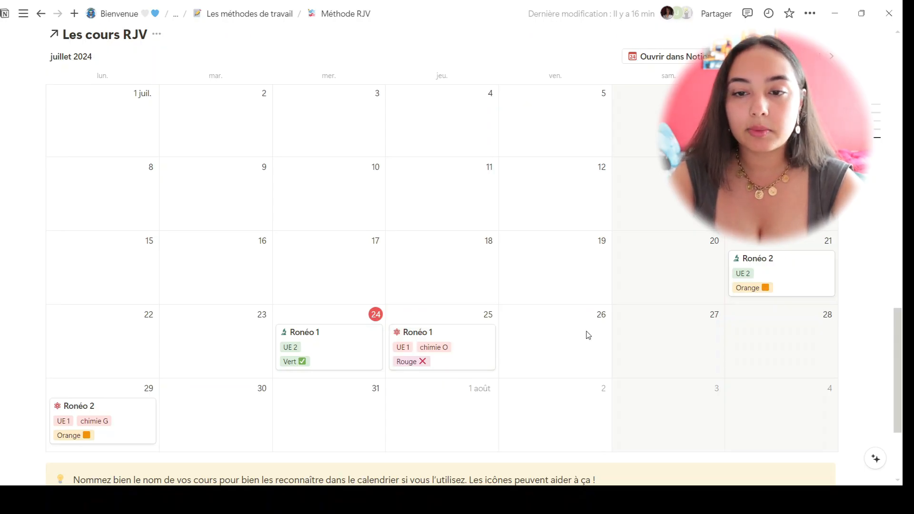
scroll(610, 321, up, 1)
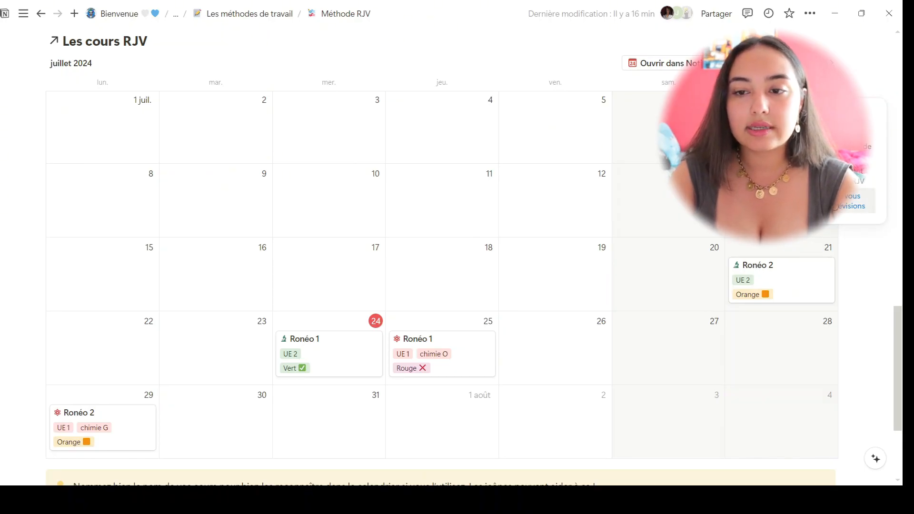
Set the Dernière révision date of the UE 2 Ronéo 3 course to 8 juillet 2024 and return to the calendar
scroll(496, 269, down, 5)
scroll(641, 259, up, 8)
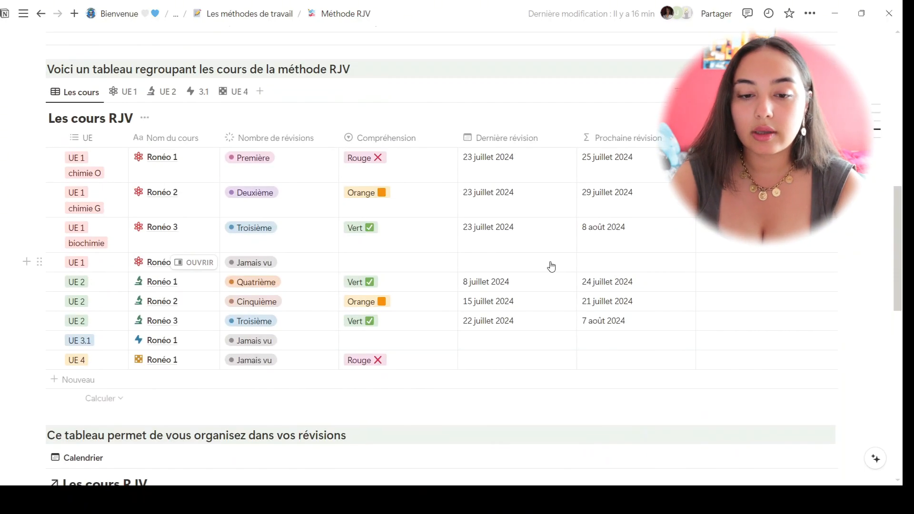
click(507, 324)
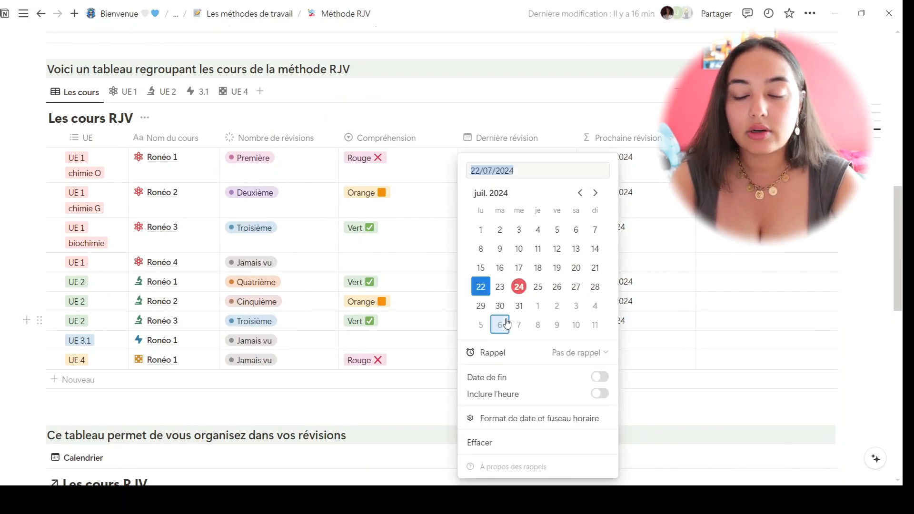
click(480, 247)
click(771, 357)
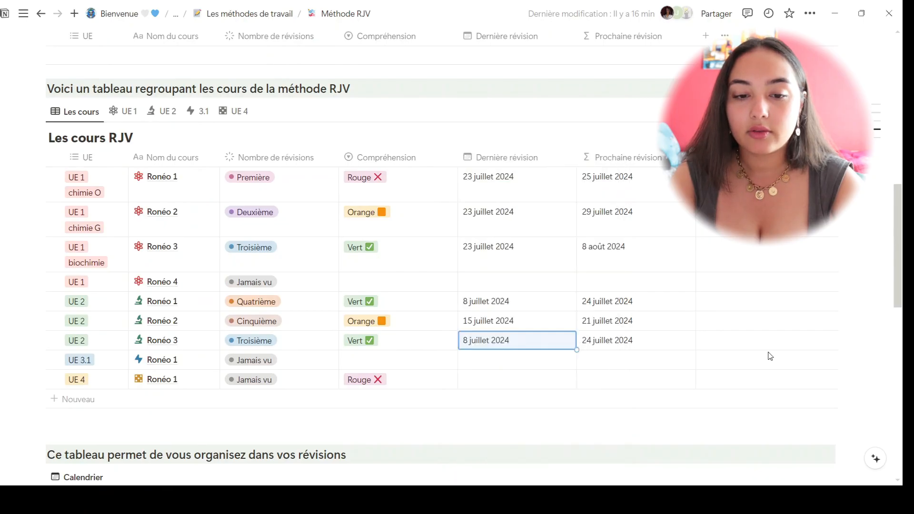
scroll(530, 388, down, 10)
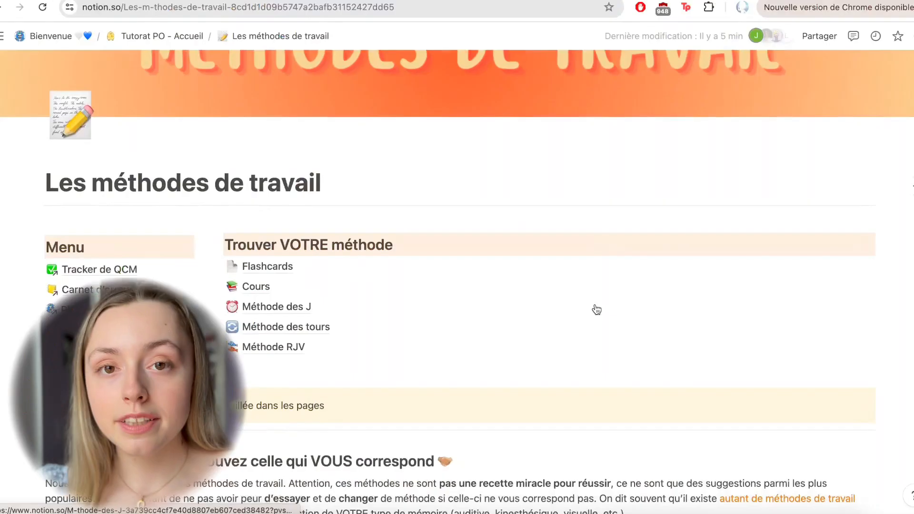
Open the Méthode des tours page and read its explanation, from the principle through the advantages and drawbacks
click(310, 326)
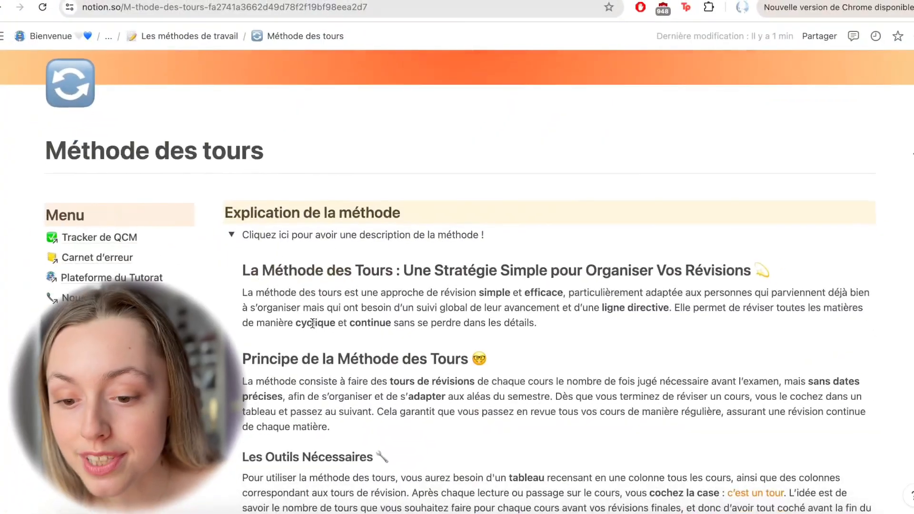
scroll(387, 310, down, 1)
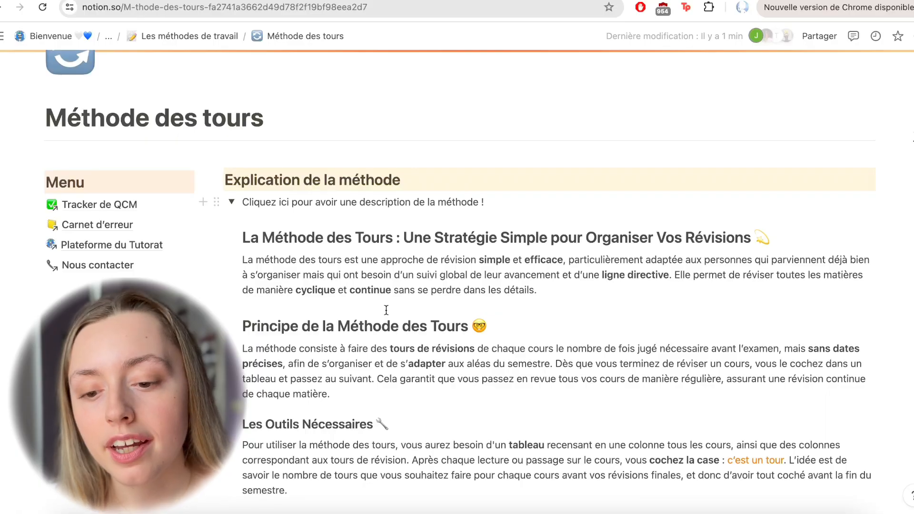
scroll(386, 310, down, 5)
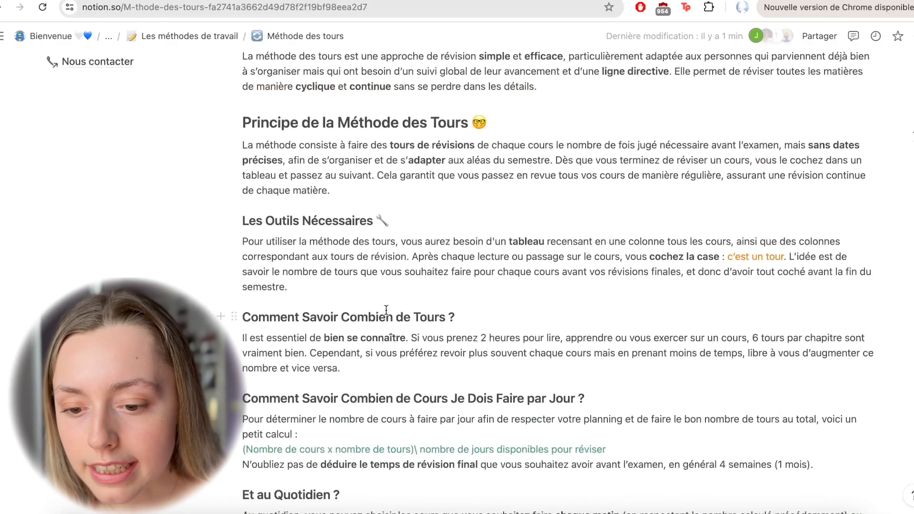
scroll(386, 310, down, 2)
scroll(386, 310, down, 4)
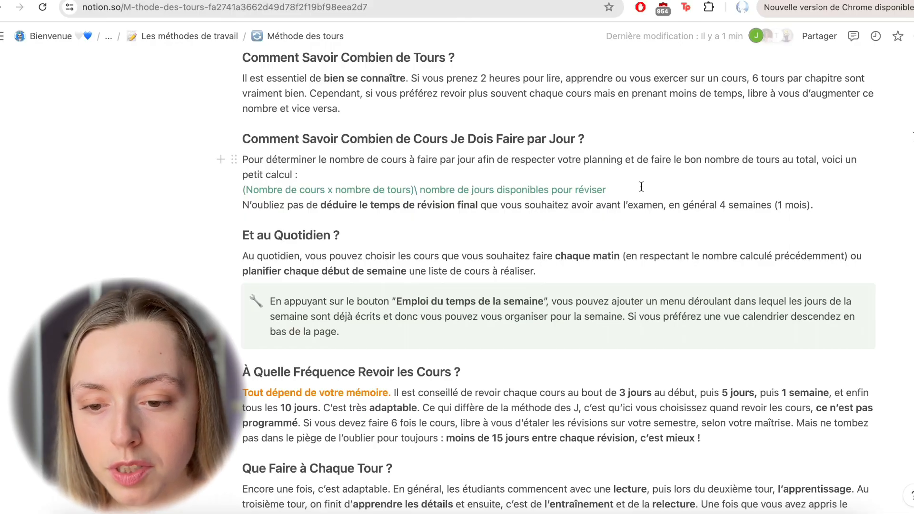
scroll(642, 186, down, 20)
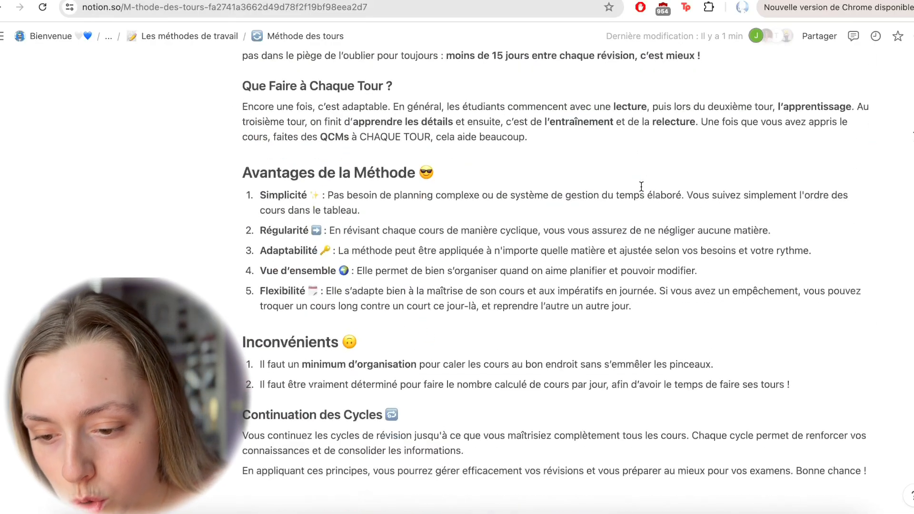
Add a course named IRM to the Plan de révision table, tagged UE 3.1 and biophysique
scroll(248, 255, up, 2)
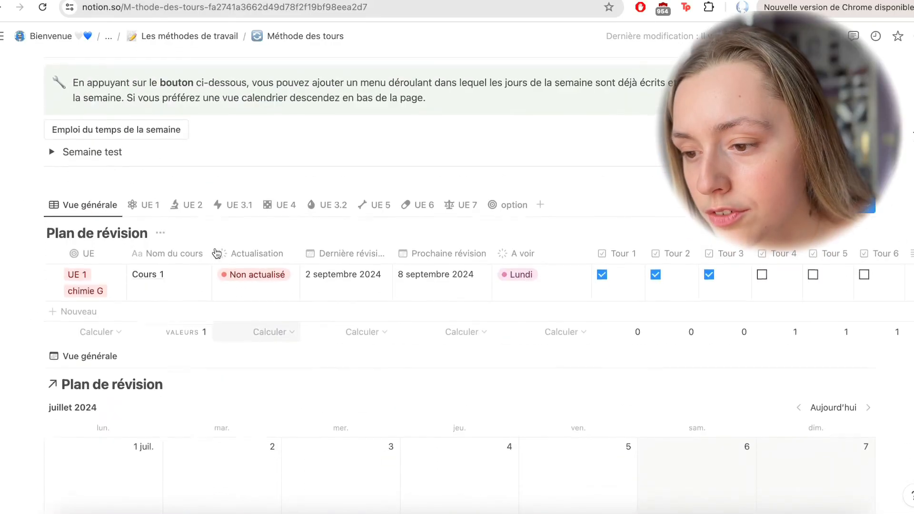
click(91, 318)
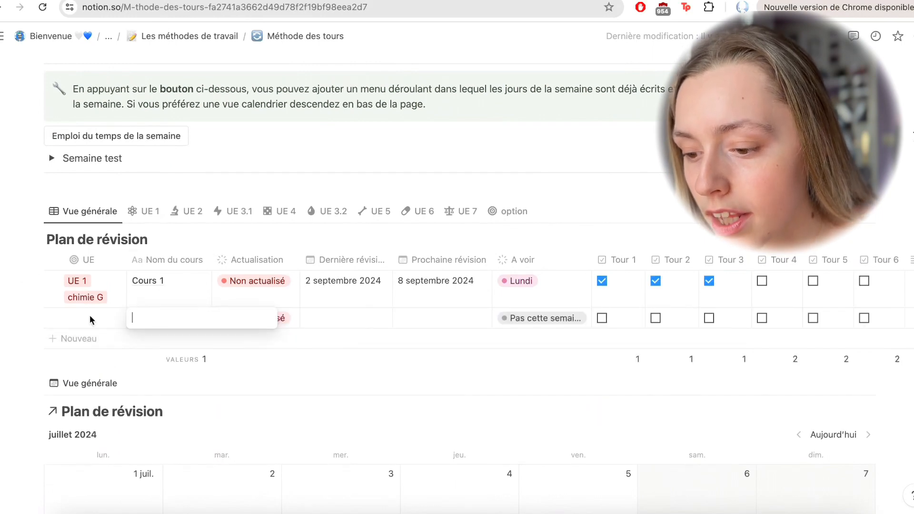
click(90, 318)
click(127, 343)
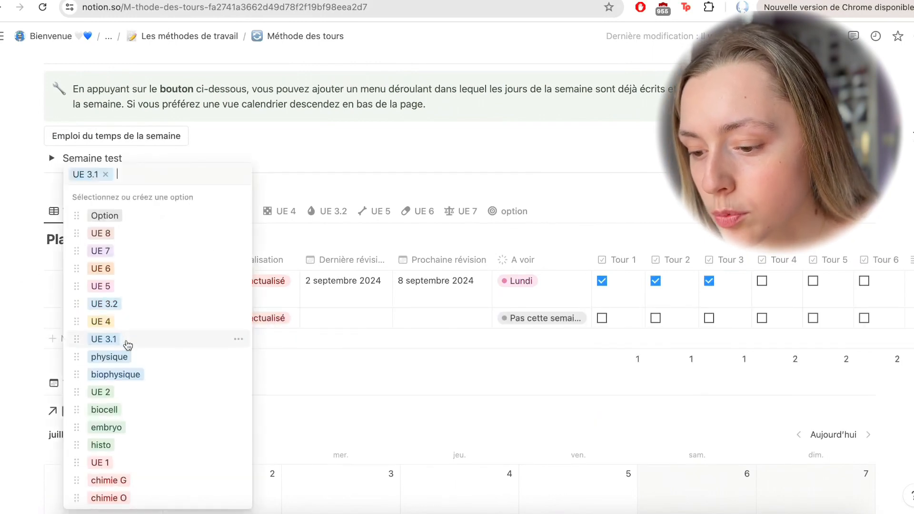
click(117, 374)
key(Escape)
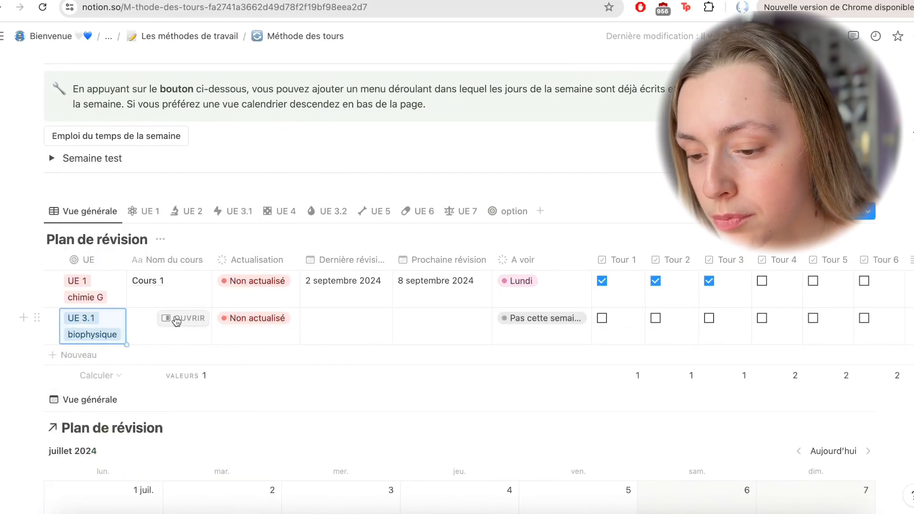
click(138, 318)
text(IRM)
key(Escape)
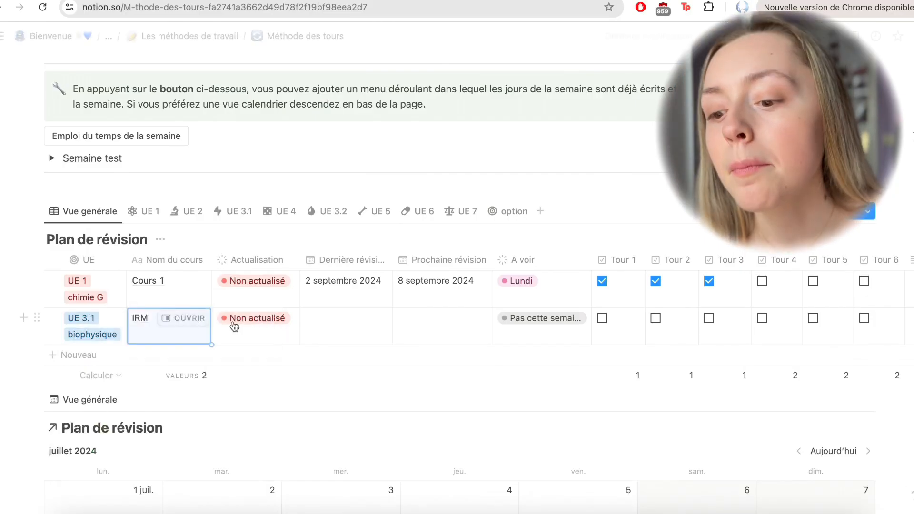
Mark the IRM course as Actualisé and set its Dernière révision date to 17 juillet 2024
click(255, 323)
click(256, 413)
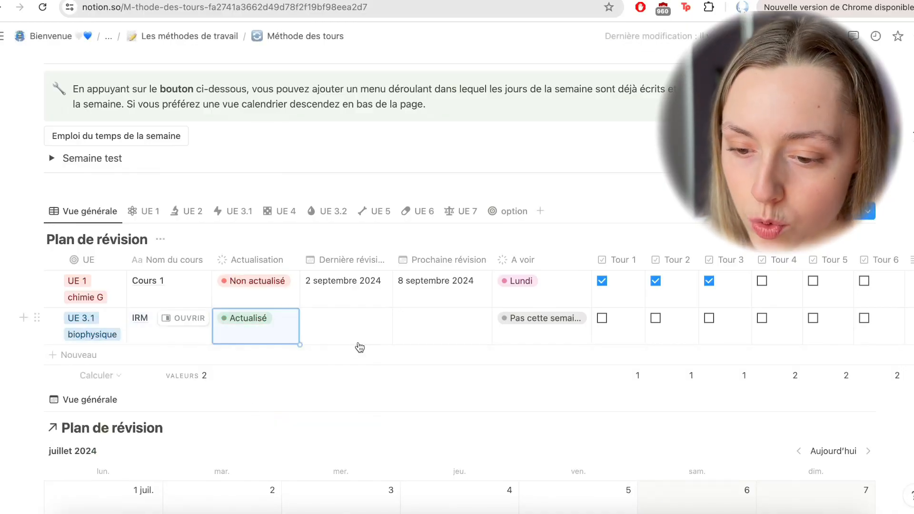
click(359, 339)
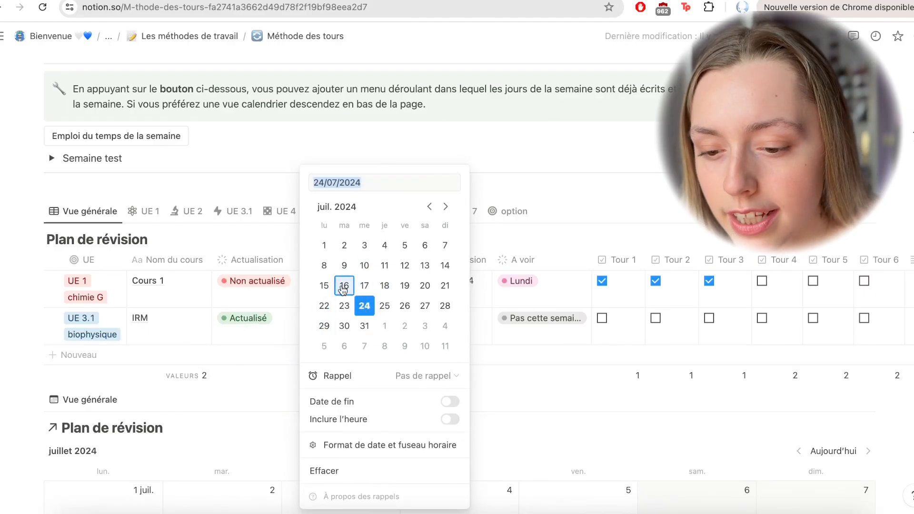
click(364, 286)
key(Escape)
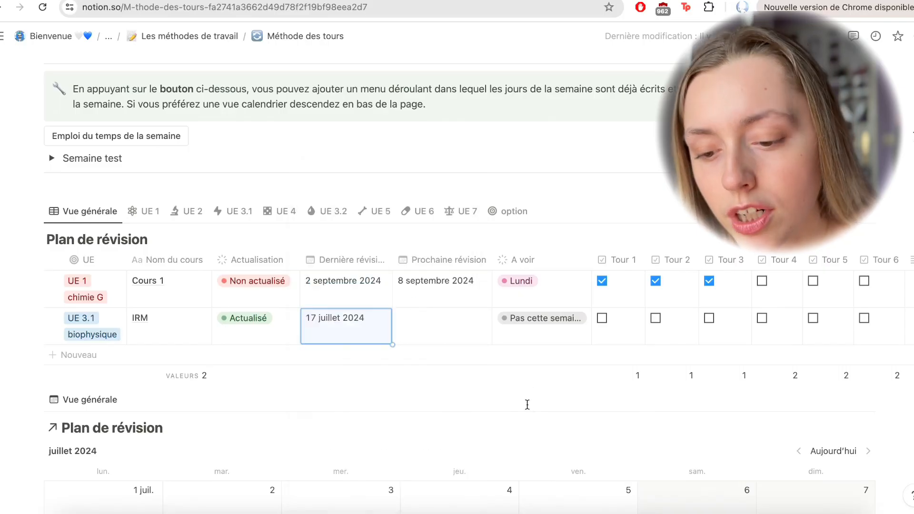
Set the IRM course's Prochaine révision date to 24 juillet 2024 and its A voir day to Mercredi
click(419, 338)
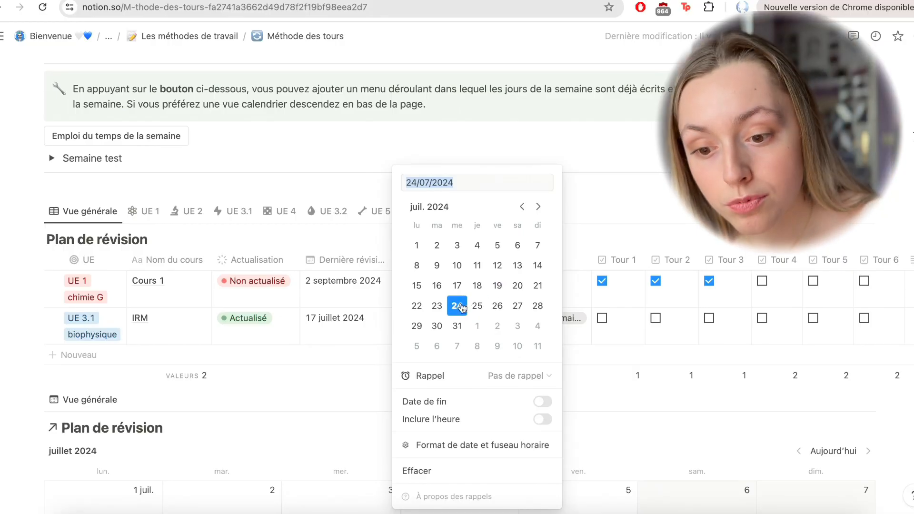
click(615, 402)
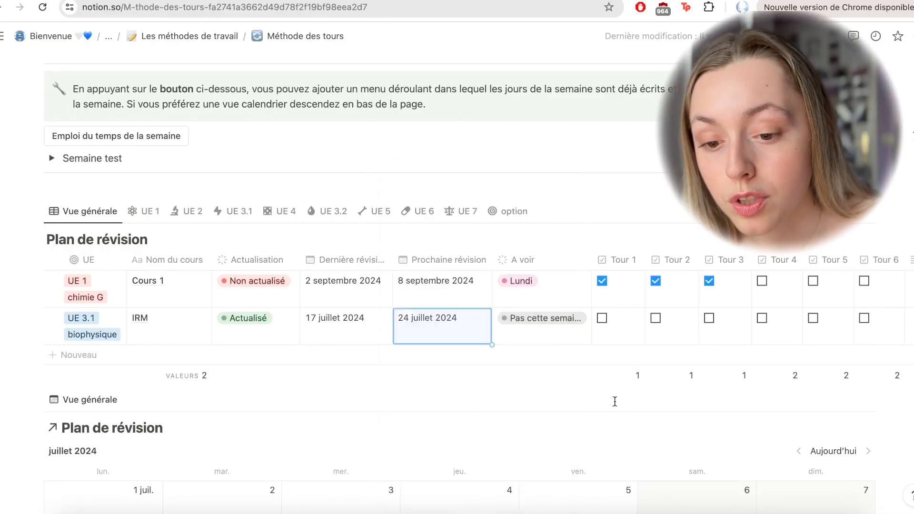
click(537, 338)
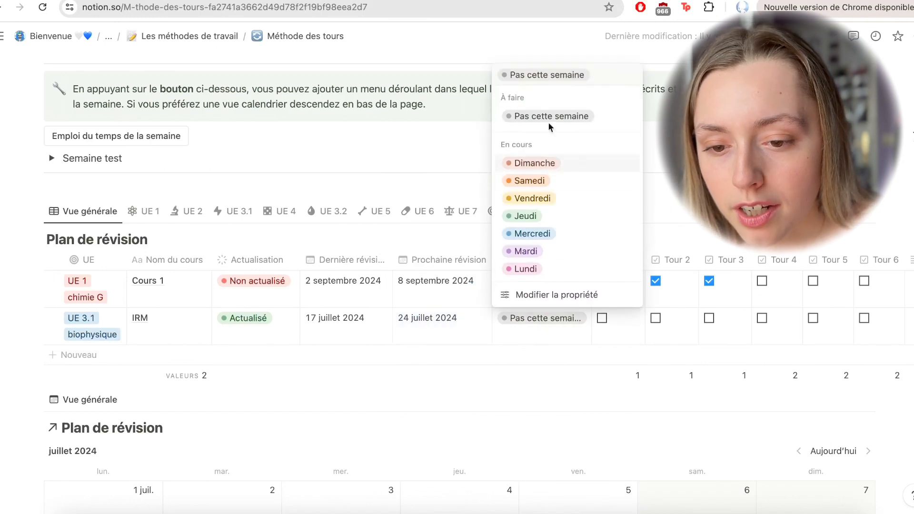
click(548, 218)
click(539, 328)
click(567, 234)
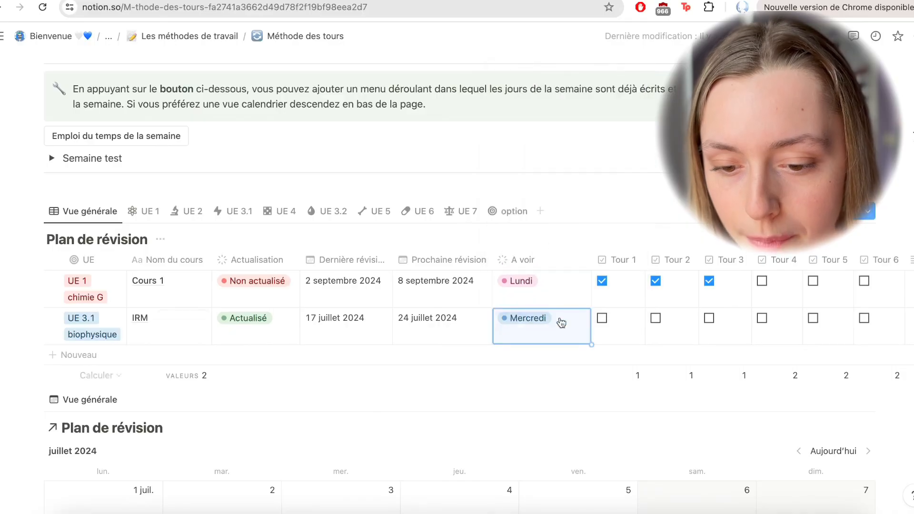
Check the IRM course's entry in the July 2024 calendar, and tick Tour 1 and Tour 2 for it in the table
scroll(561, 342, down, 10)
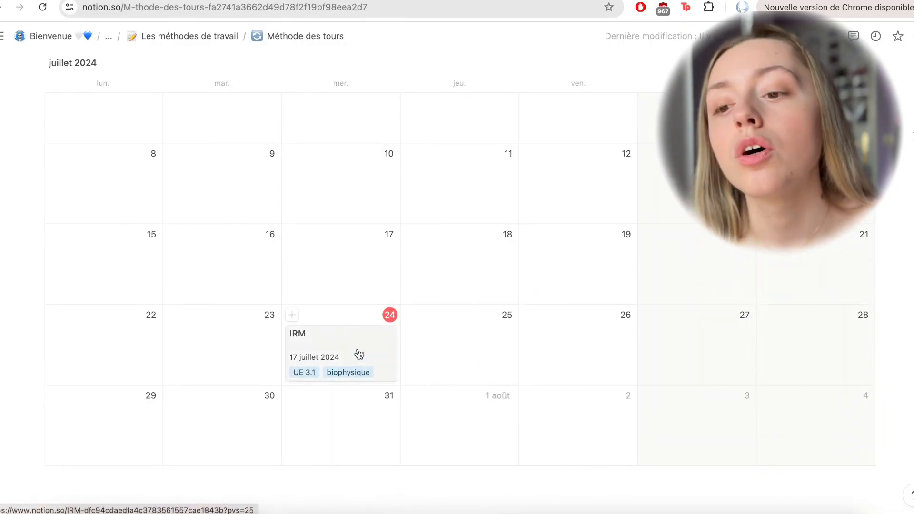
scroll(359, 355, up, 2)
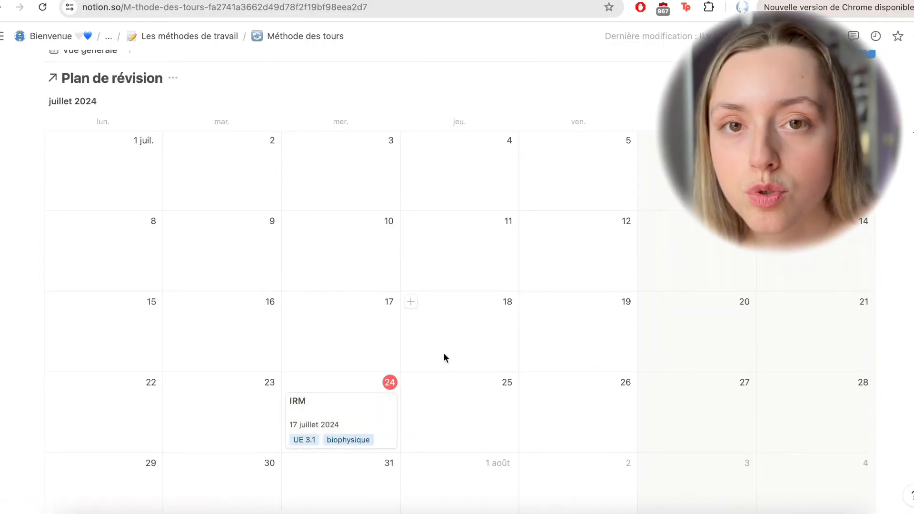
scroll(444, 353, up, 6)
scroll(444, 357, up, 5)
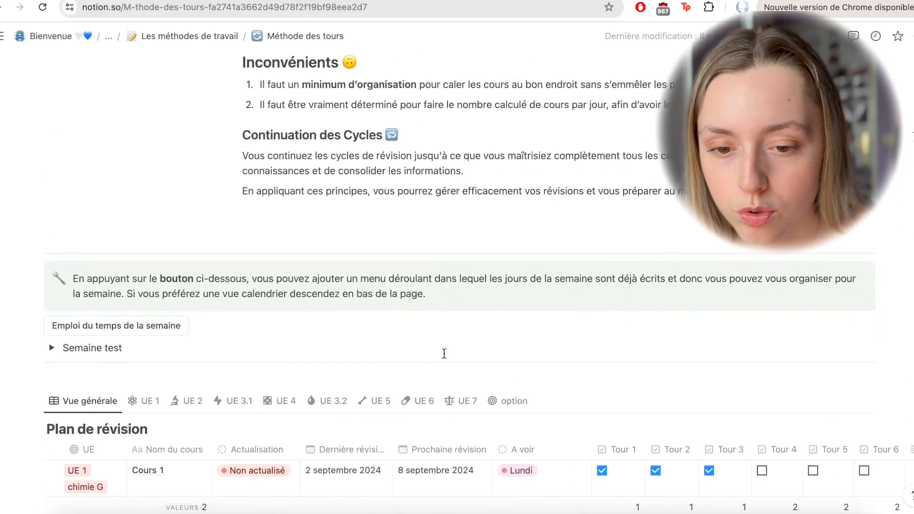
scroll(444, 354, down, 4)
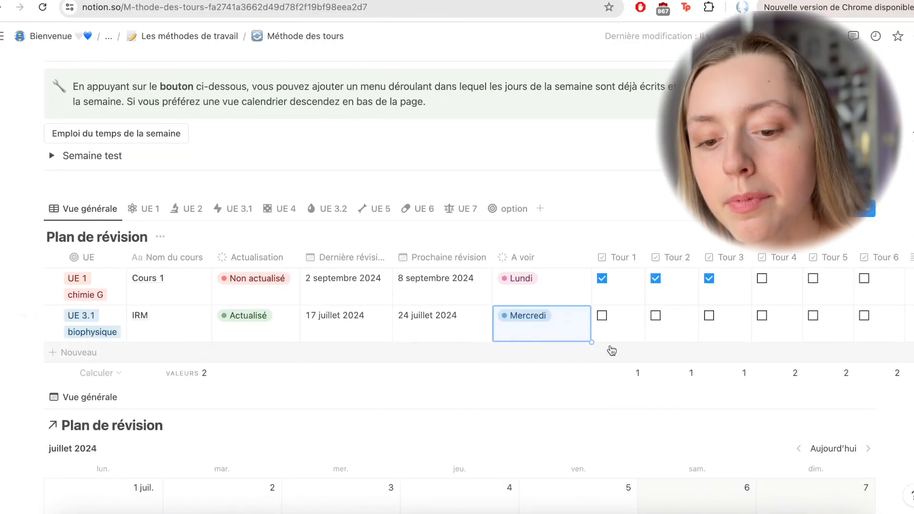
click(603, 318)
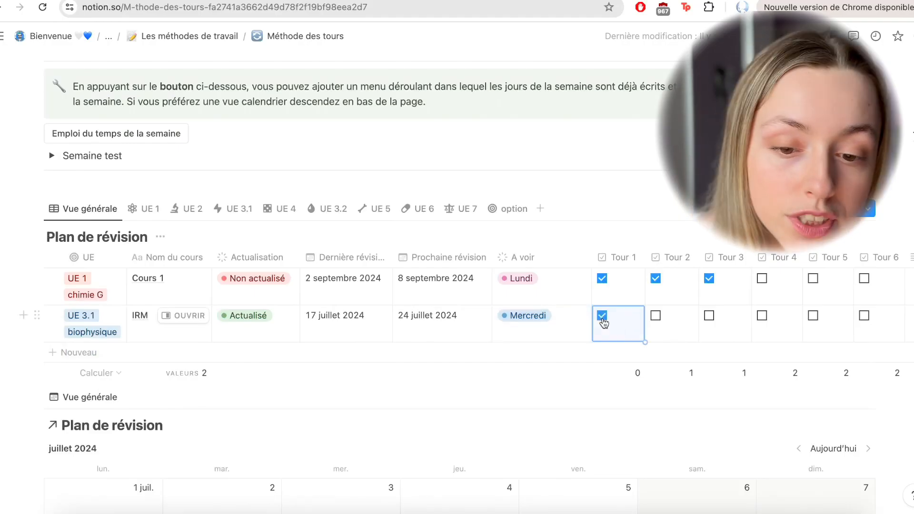
click(656, 317)
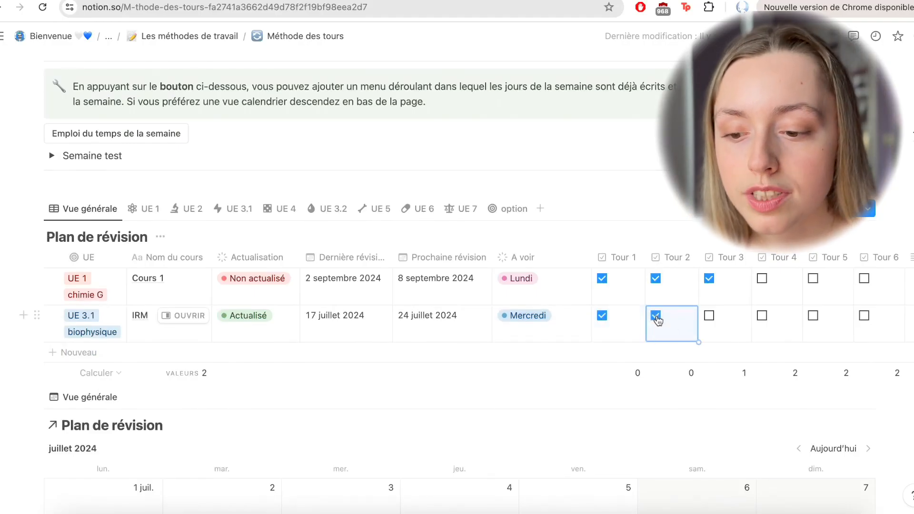
Add a weekly schedule block named Semaine 1 above Semaine test and expand it
scroll(223, 186, up, 3)
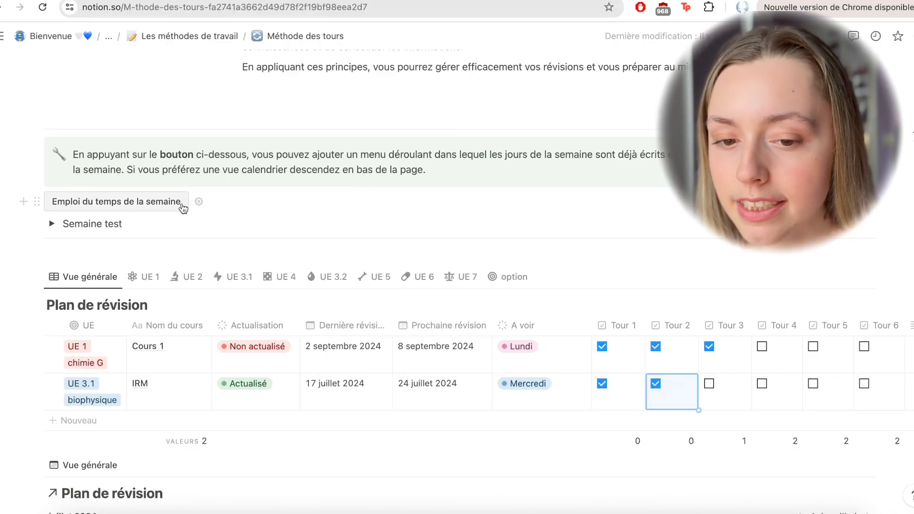
click(183, 208)
text(1)
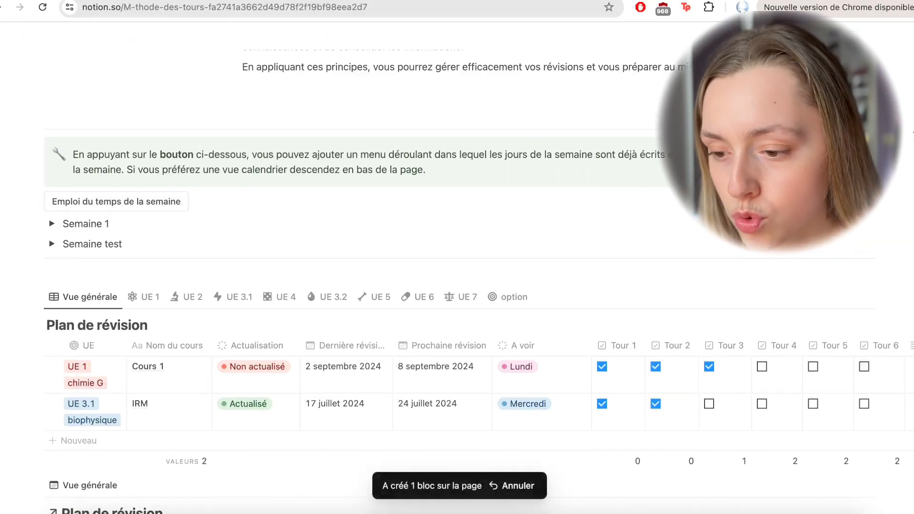
click(51, 224)
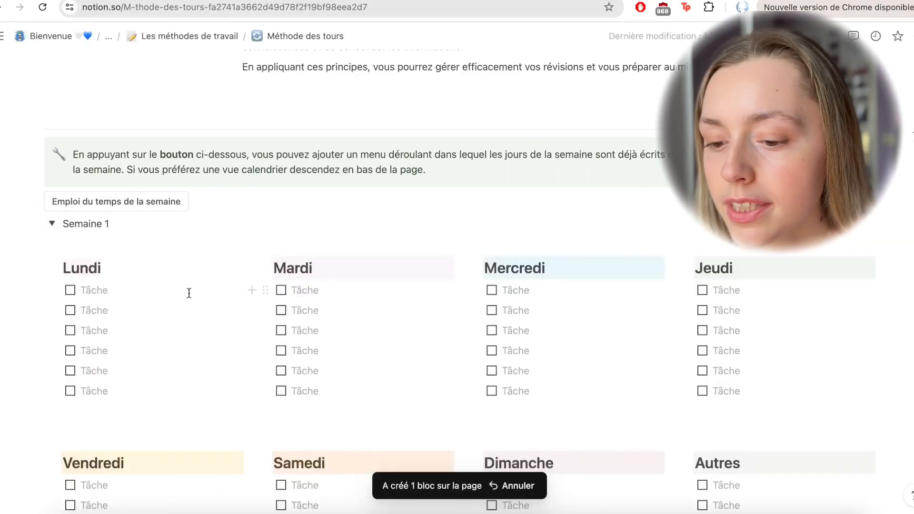
Compare the day lists in the Semaine 1 schedule with the A voir days in the Plan de révision table
scroll(189, 293, down, 3)
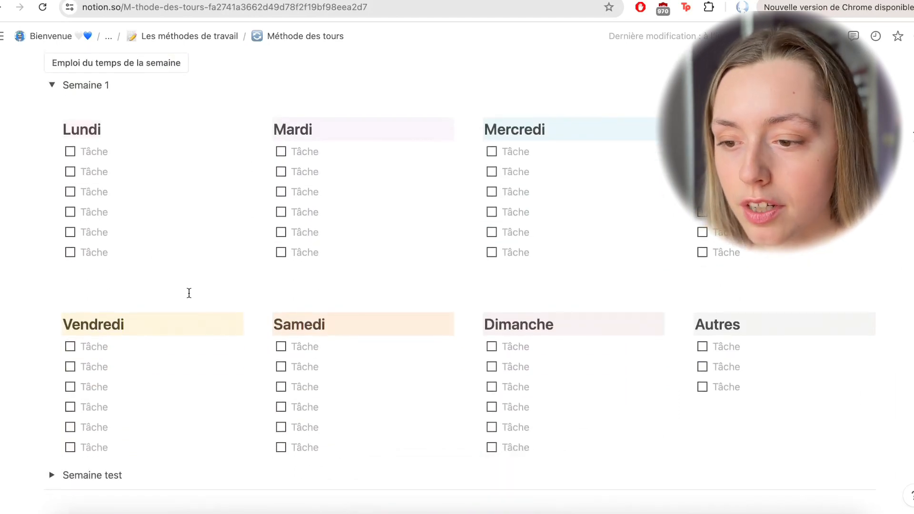
scroll(438, 374, down, 6)
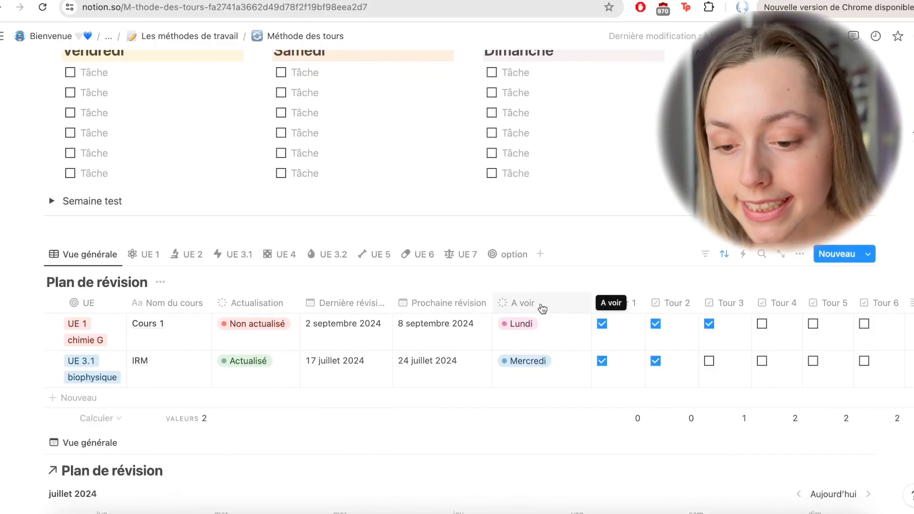
scroll(536, 329, up, 5)
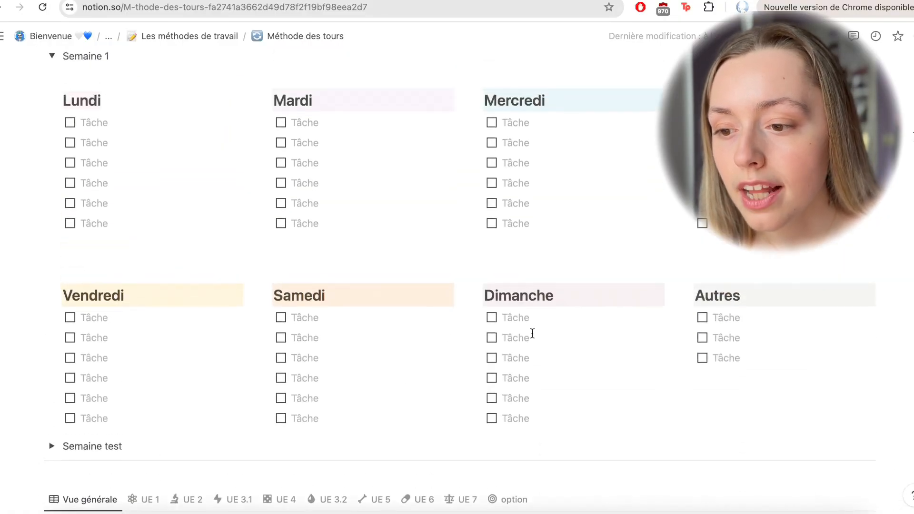
scroll(533, 333, down, 5)
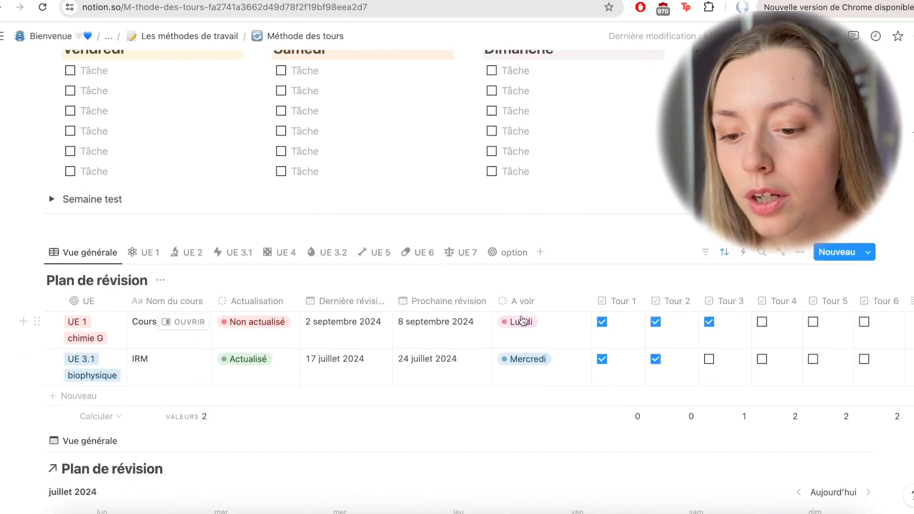
scroll(413, 249, up, 5)
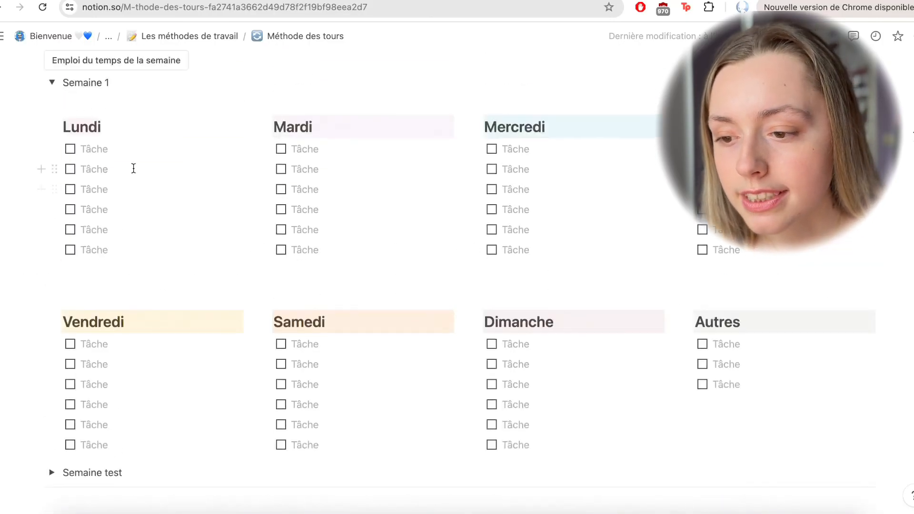
scroll(270, 297, down, 3)
scroll(269, 297, down, 5)
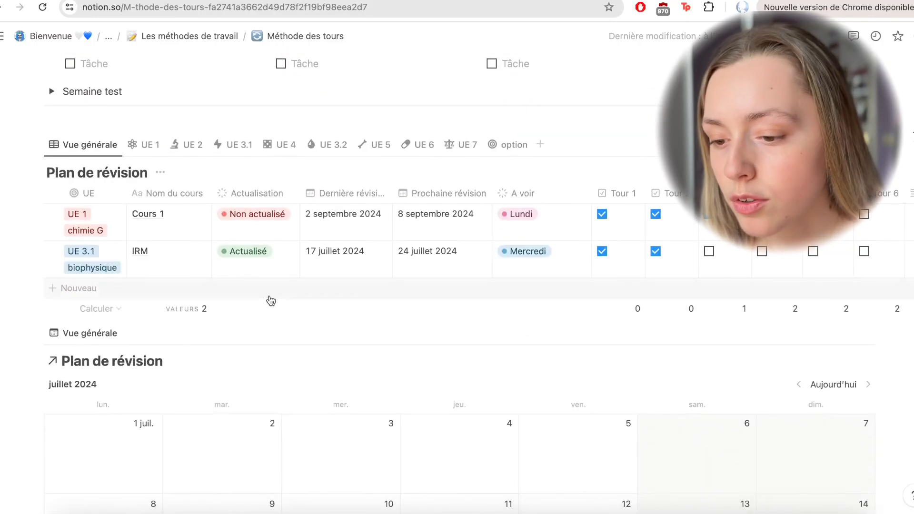
Enter IRM as the first Mercredi task of Semaine 1, tick it off and collapse the week
scroll(523, 250, up, 8)
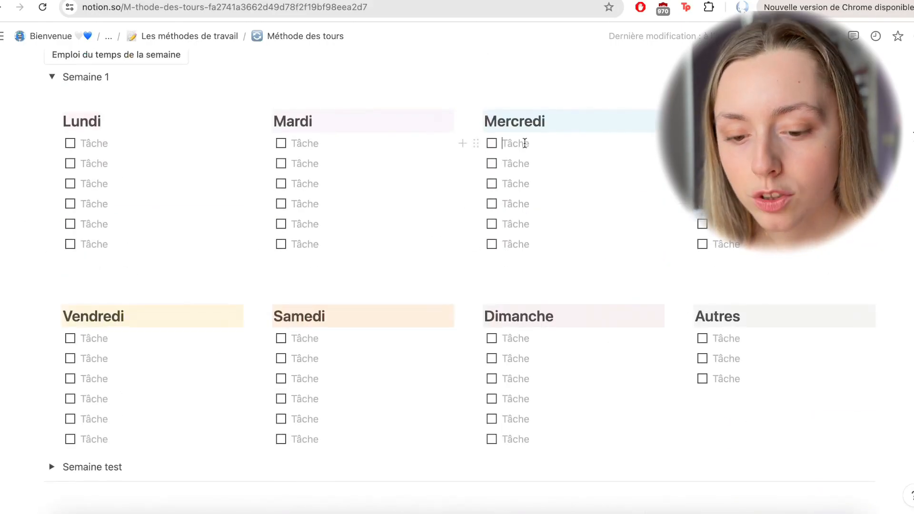
text(IRM)
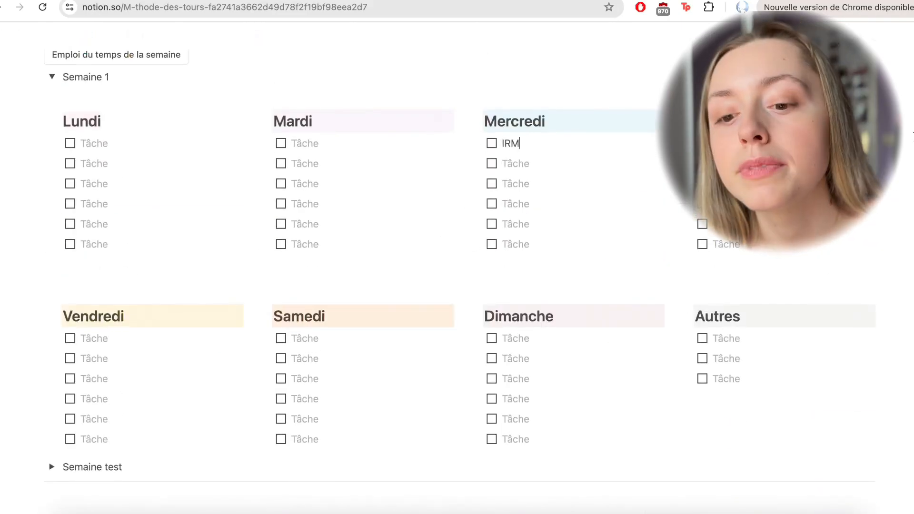
click(491, 143)
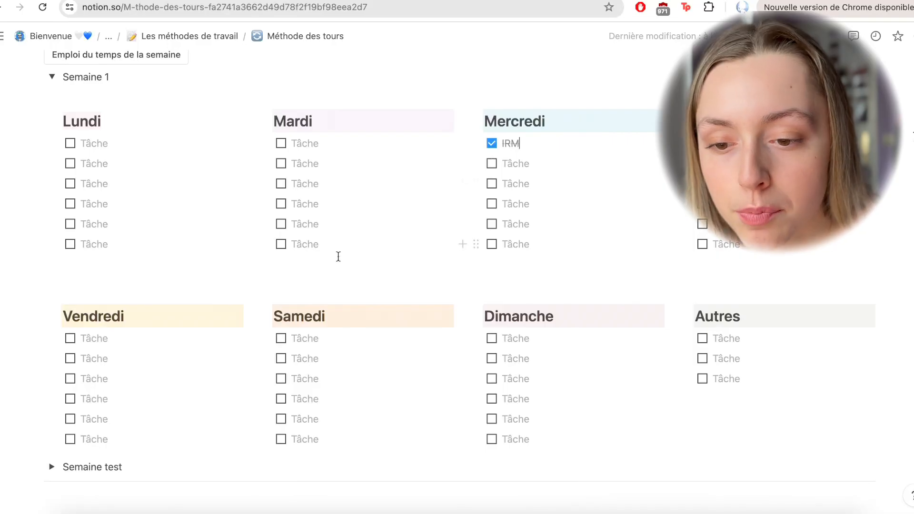
click(55, 82)
scroll(60, 88, up, 3)
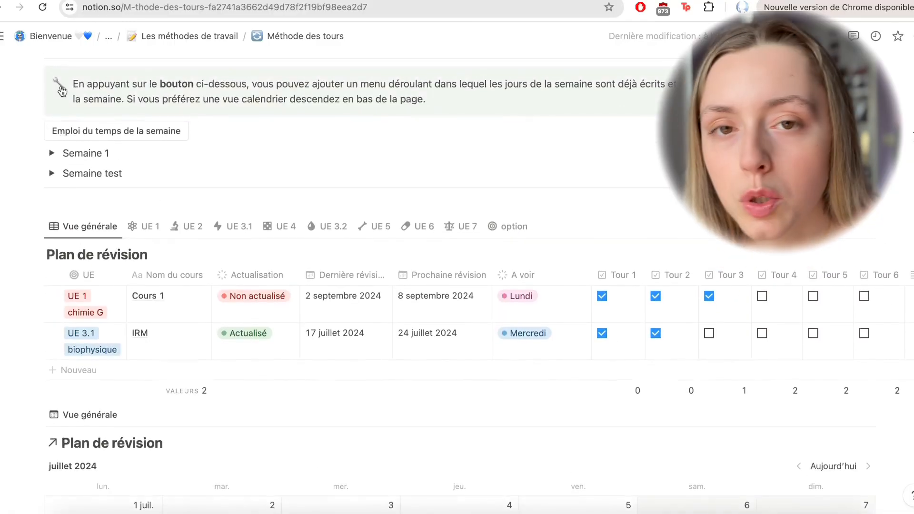
Add further weekly schedule blocks above Semaine 1
click(81, 136)
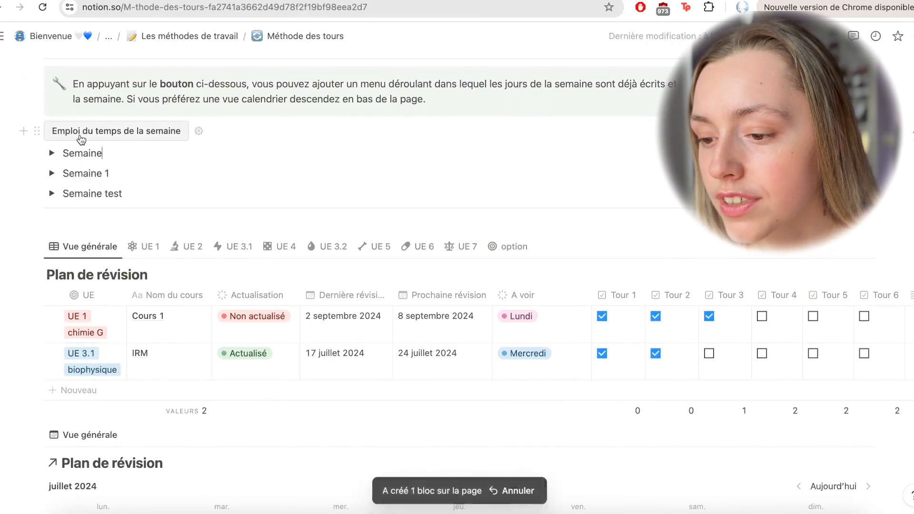
click(105, 138)
click(105, 137)
click(105, 137)
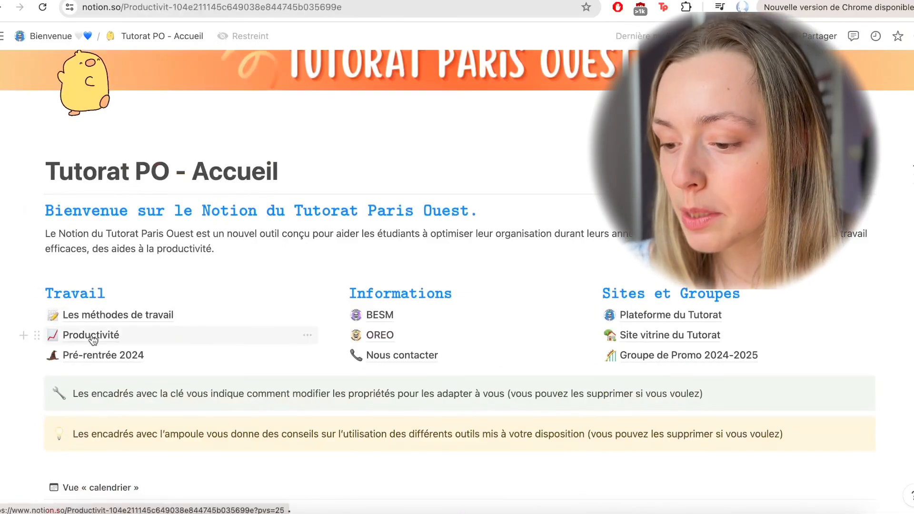
Open the Productivité page from the Tutorat PO home page and look over its tools and To-Do list
click(200, 335)
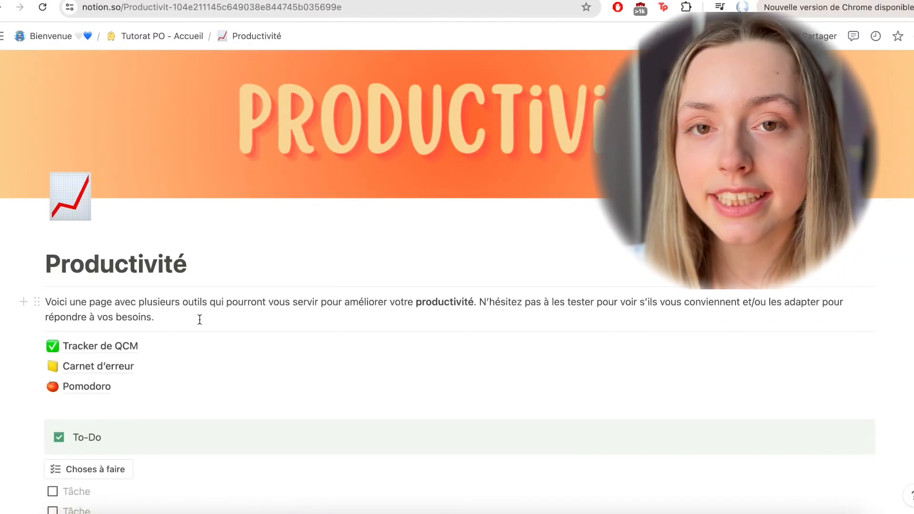
scroll(199, 320, down, 2)
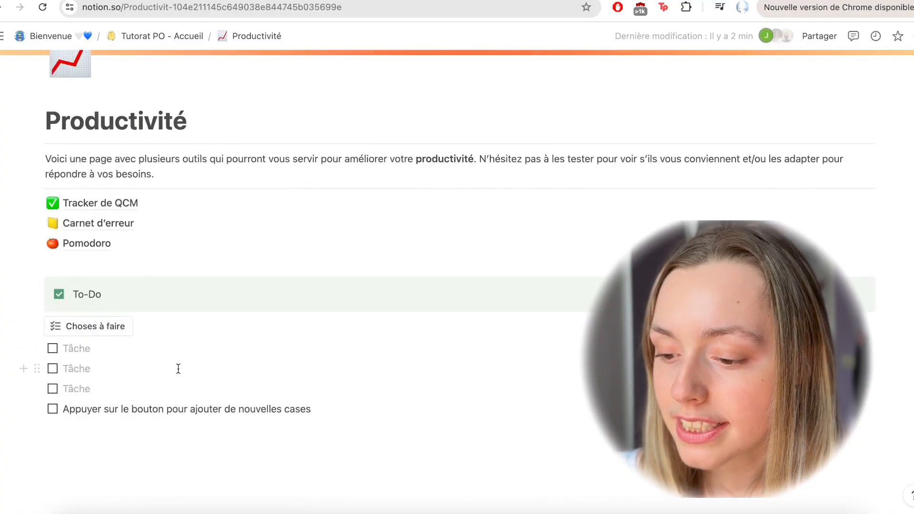
Enter Faire vaisselle as the first To-Do task, tick it off and add another empty task above it
click(101, 354)
text(Faire)
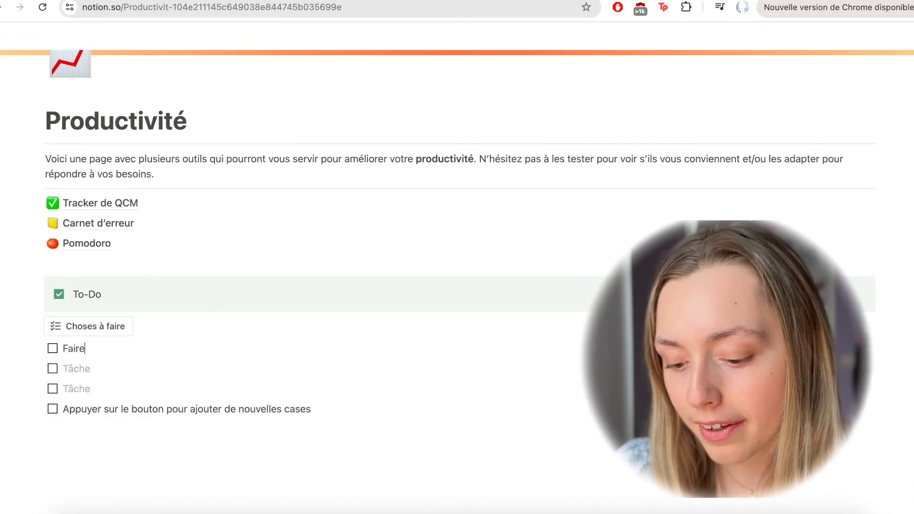
text( vaisselle)
click(53, 349)
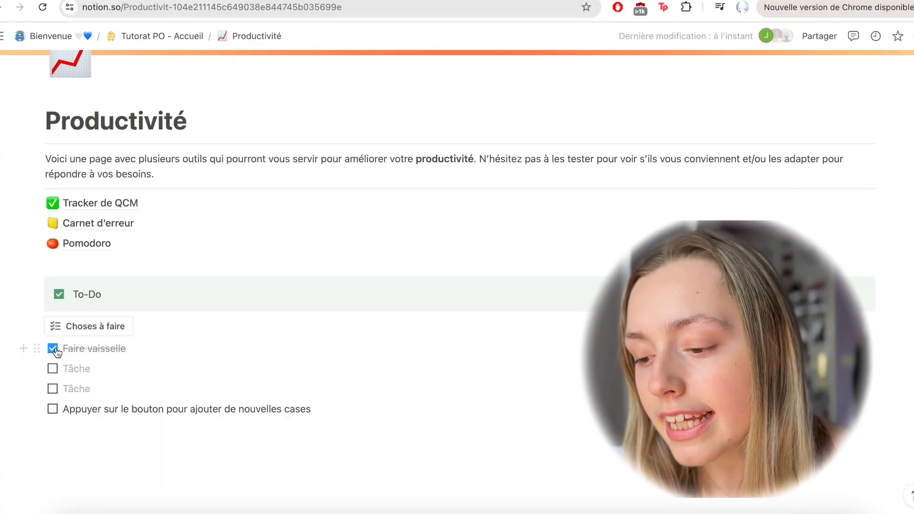
click(88, 328)
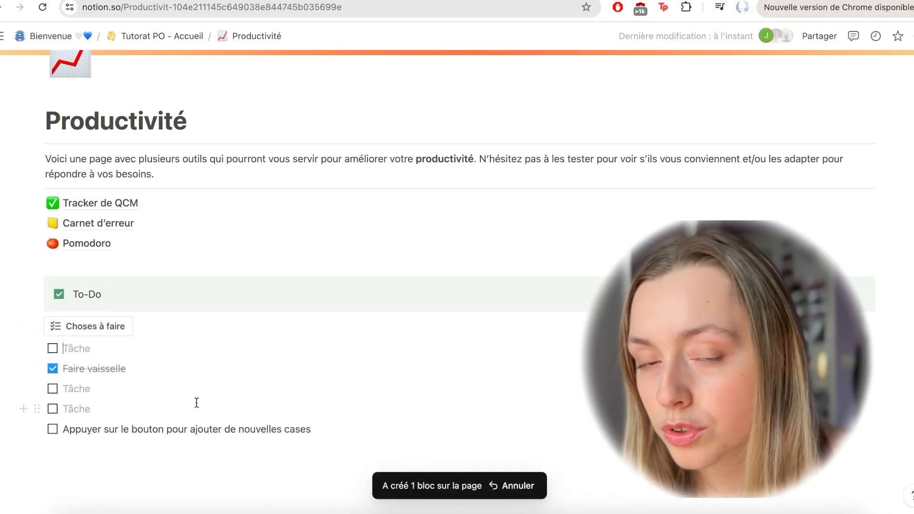
Open the Tracker de QCM page from Productivité and look over its score table
scroll(77, 388, up, 2)
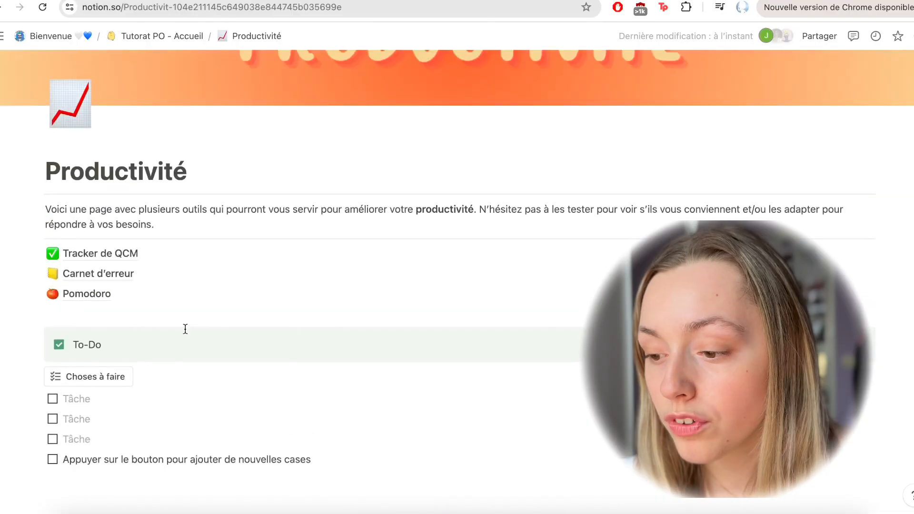
click(123, 259)
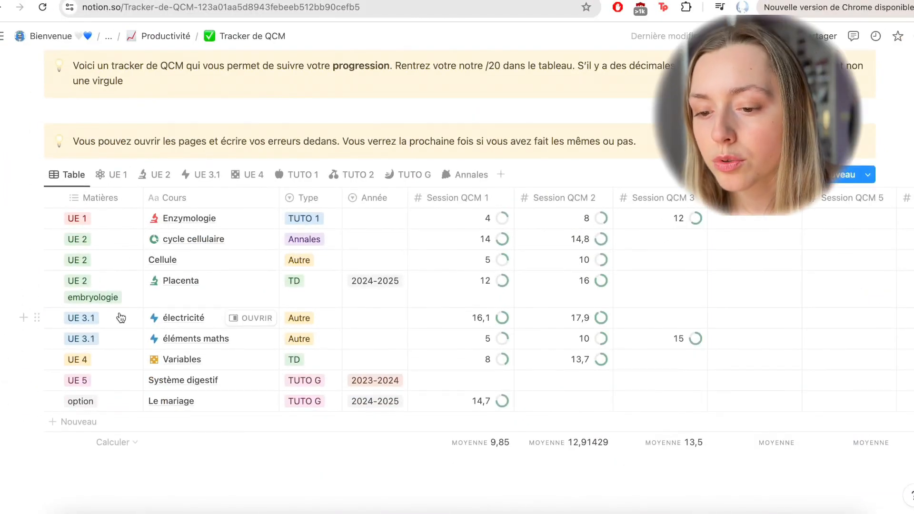
scroll(121, 318, down, 3)
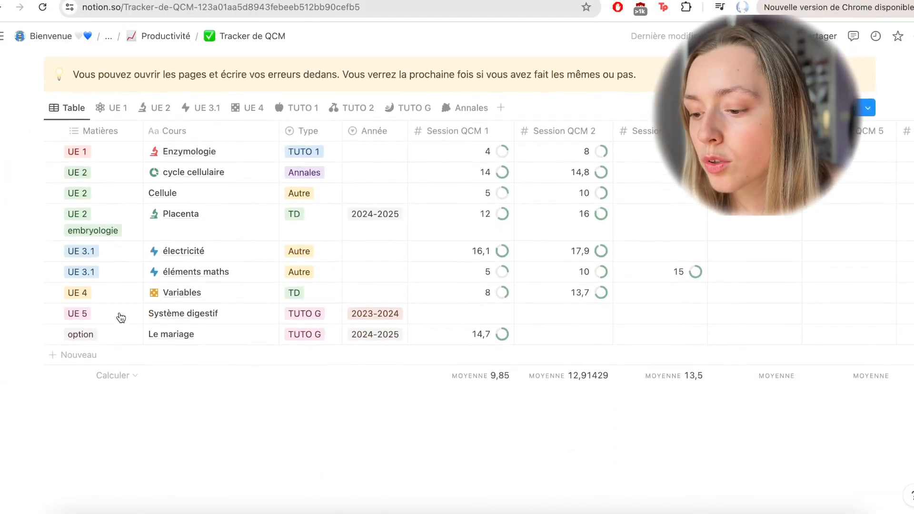
Add a row to the Tracker de QCM table with the subject UE 1 and the course Atomistique
click(85, 361)
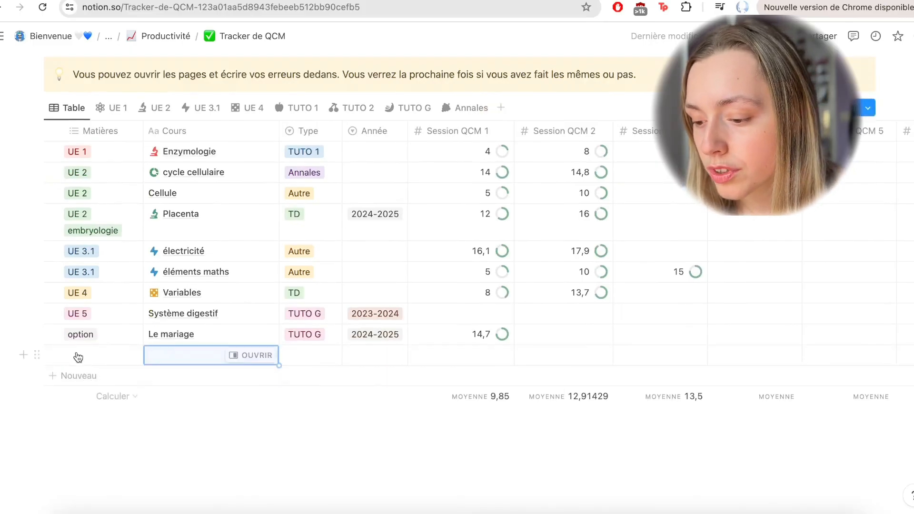
click(76, 353)
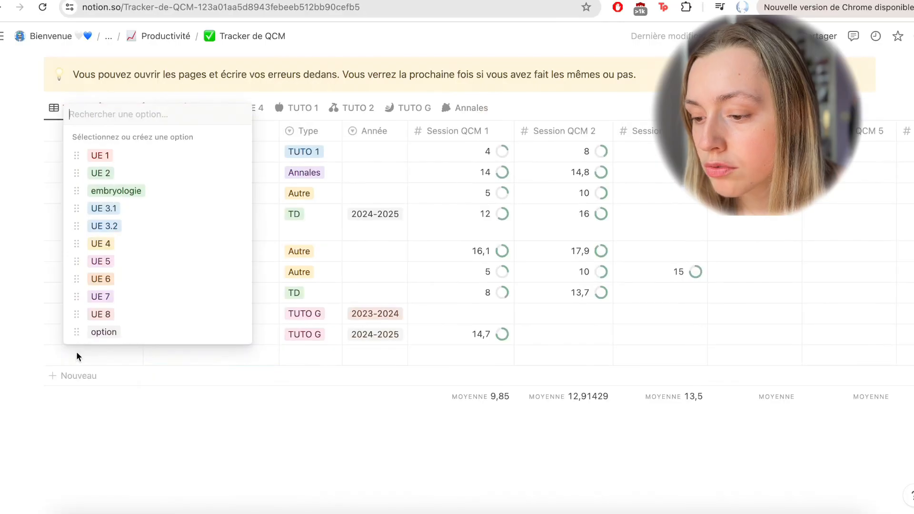
click(135, 161)
click(171, 449)
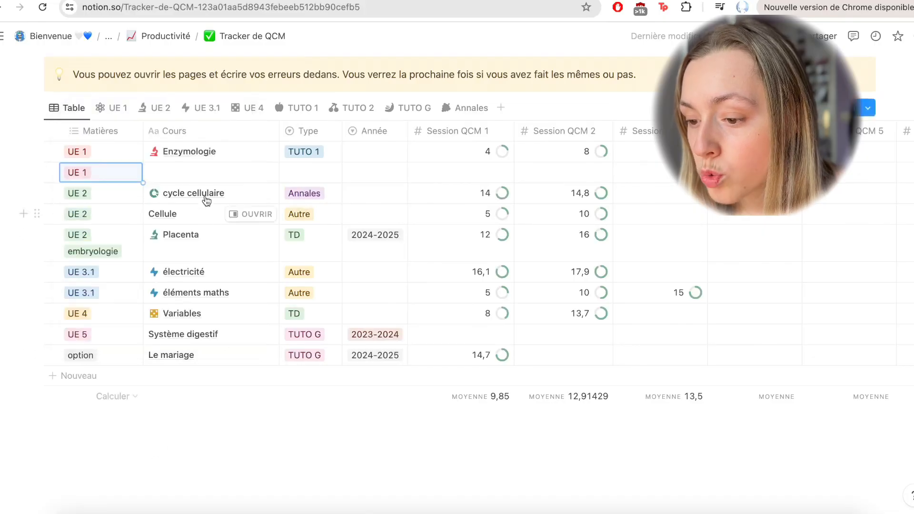
click(198, 175)
text(Atomistique)
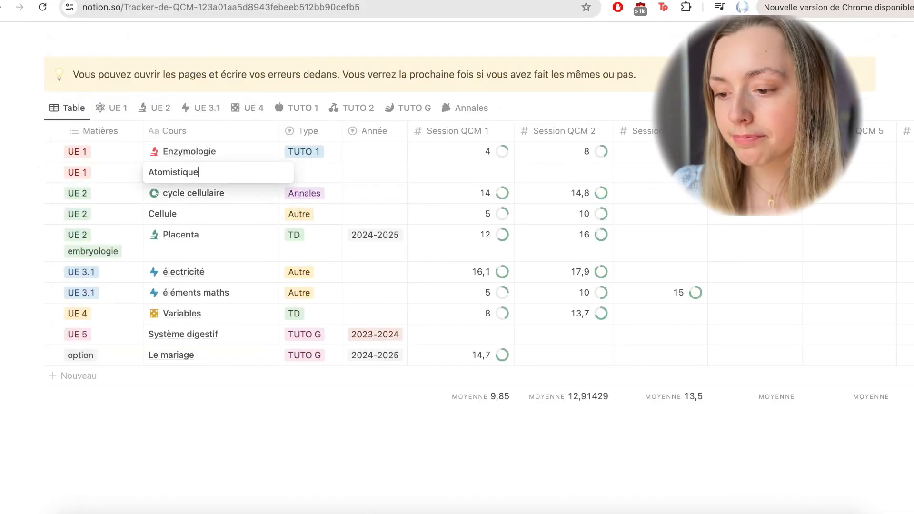
key(Return)
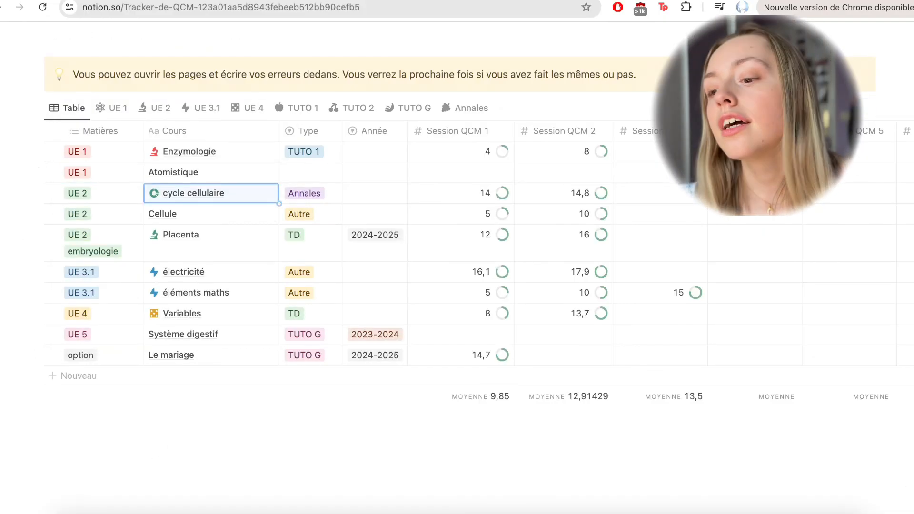
Set the Atomistique row's type to TUTO G and its year to 2024-2025
click(314, 173)
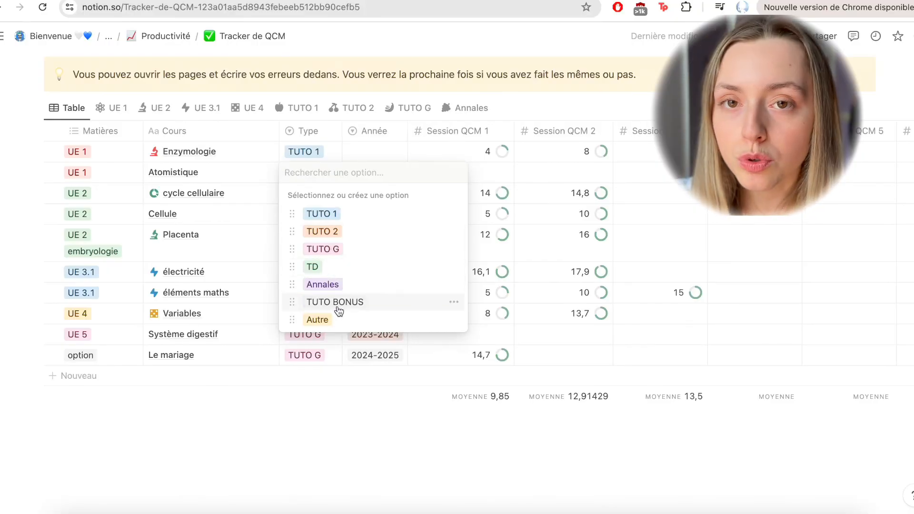
click(353, 249)
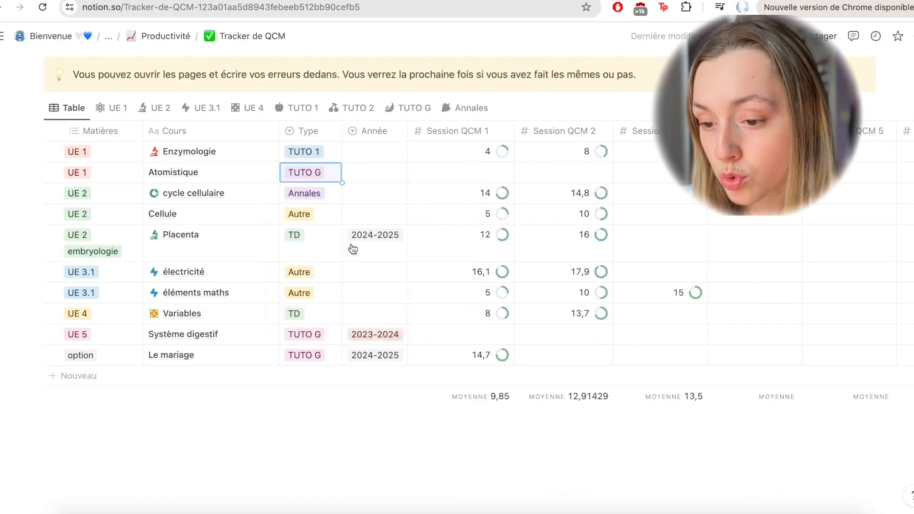
click(367, 170)
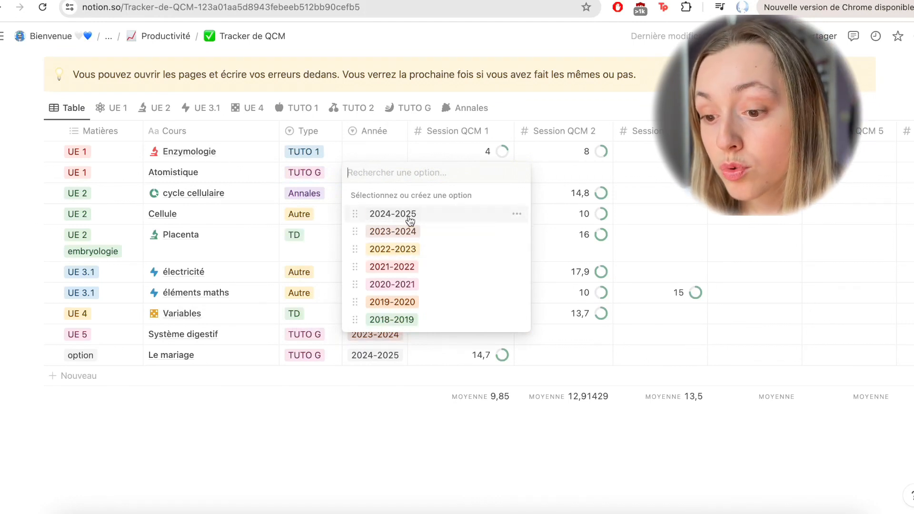
click(393, 213)
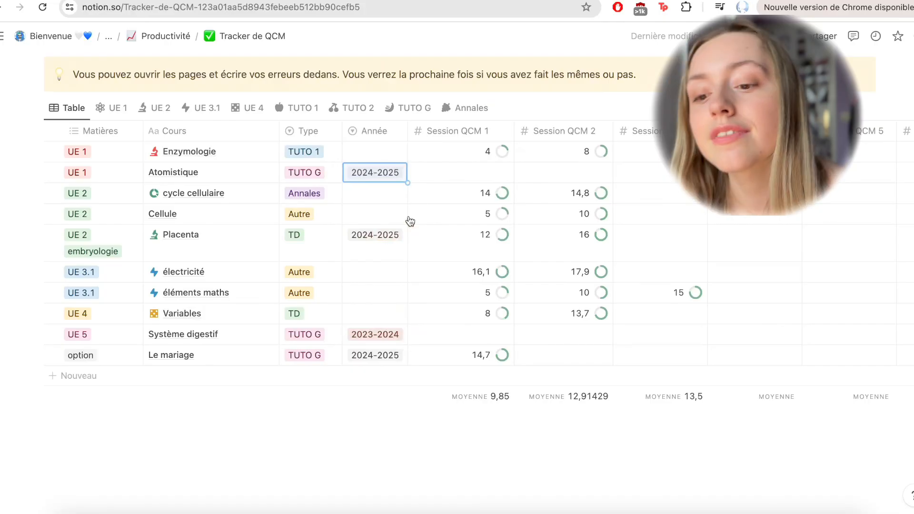
Enter a Session QCM 1 score of 7.9 for Atomistique
click(443, 169)
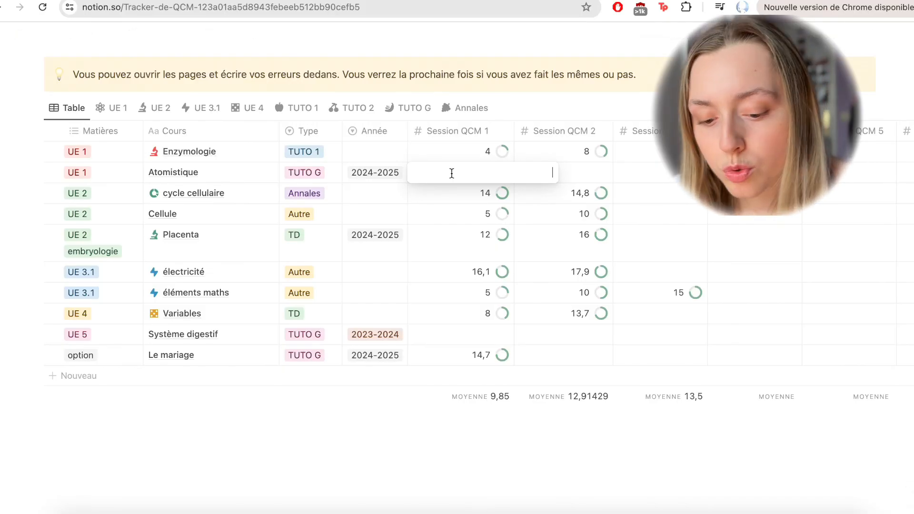
text(7)
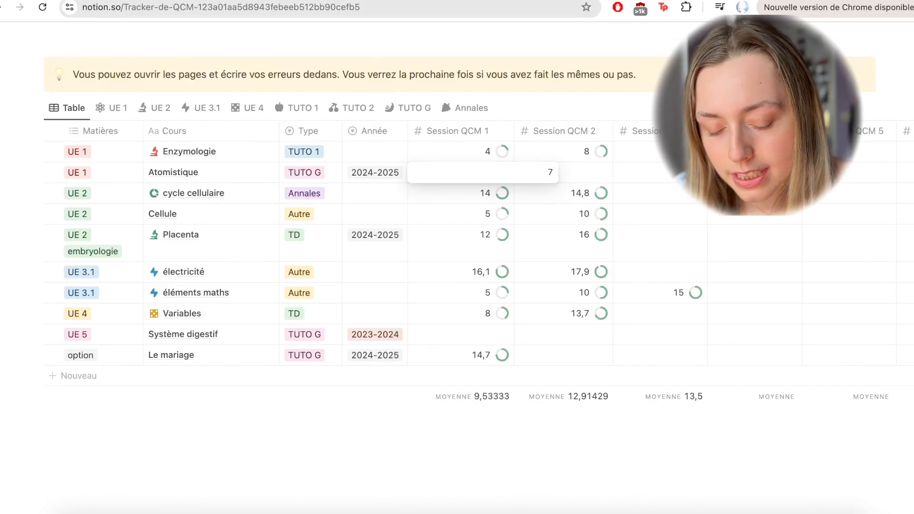
text(.9)
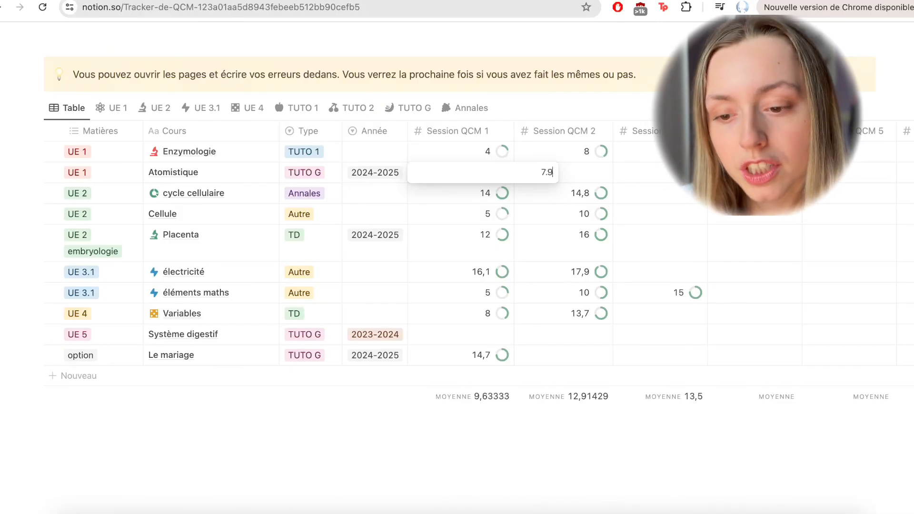
key(Return)
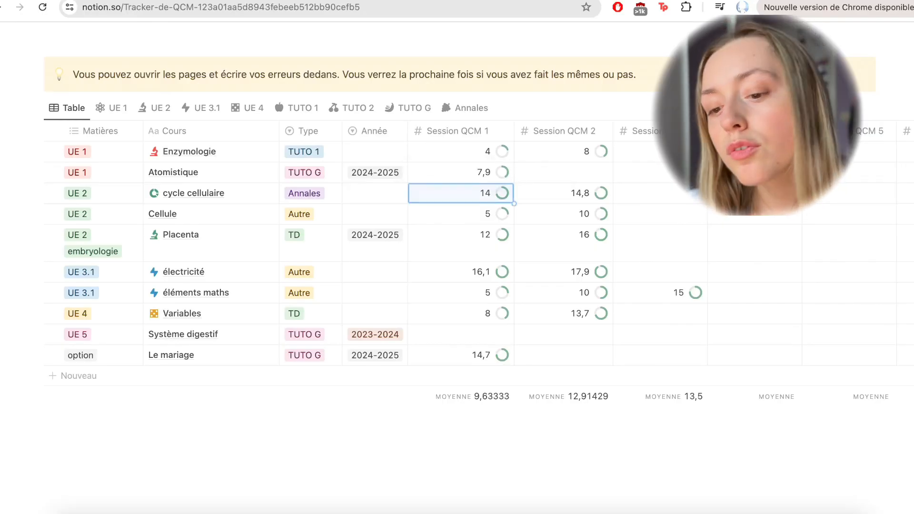
click(498, 172)
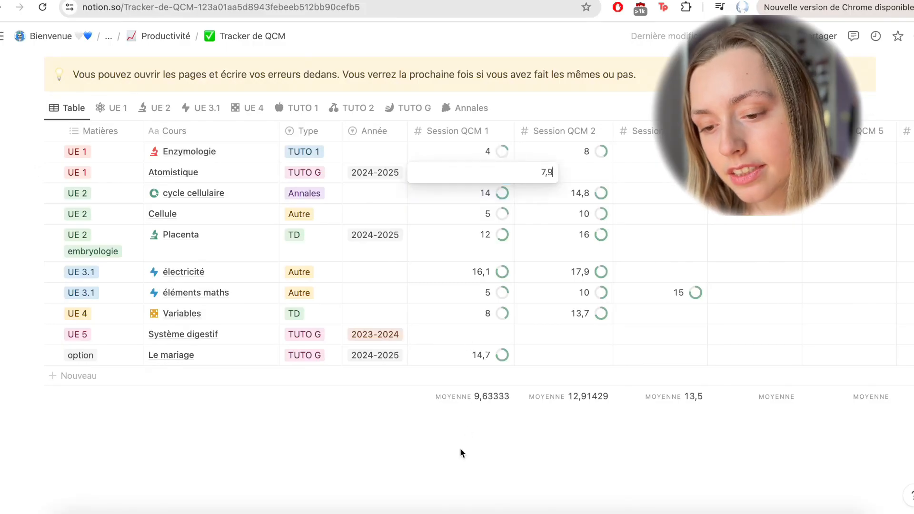
key(Escape)
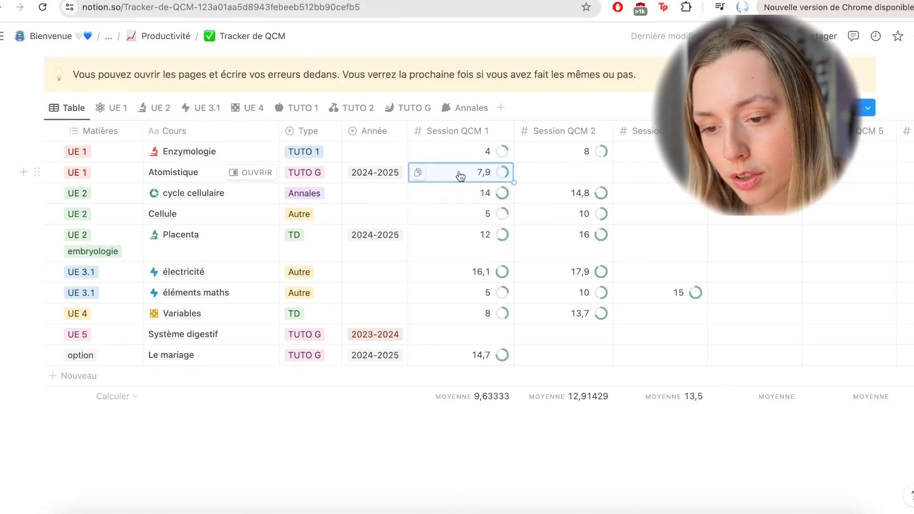
Try the Barre and Nombre display types on the Session QCM 1 property and set it back to Anneau
click(457, 133)
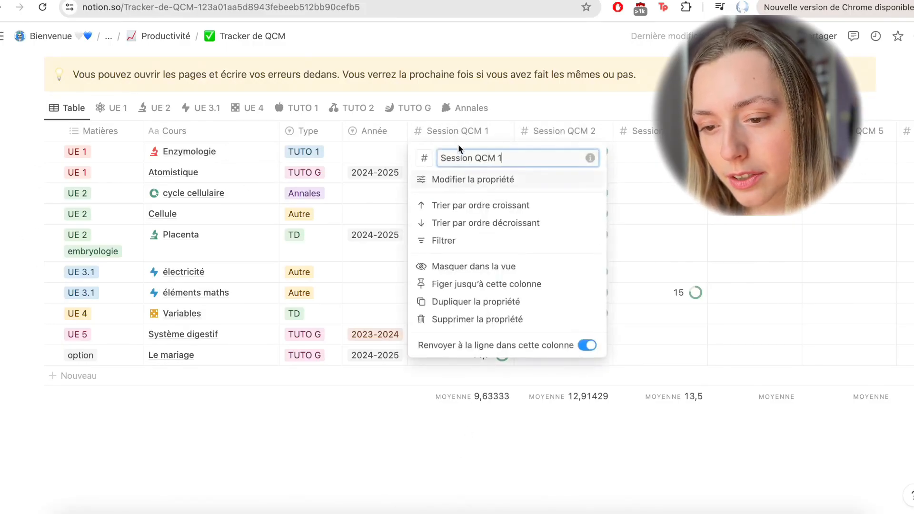
click(456, 180)
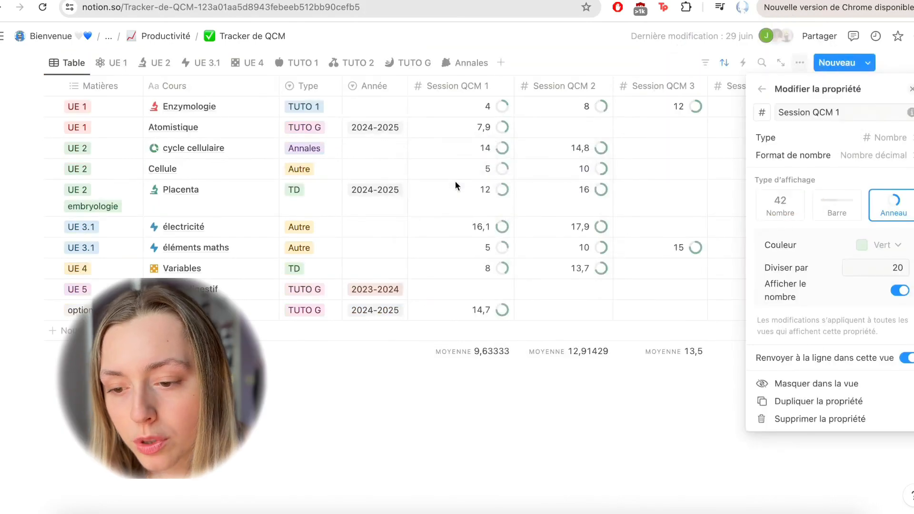
click(834, 213)
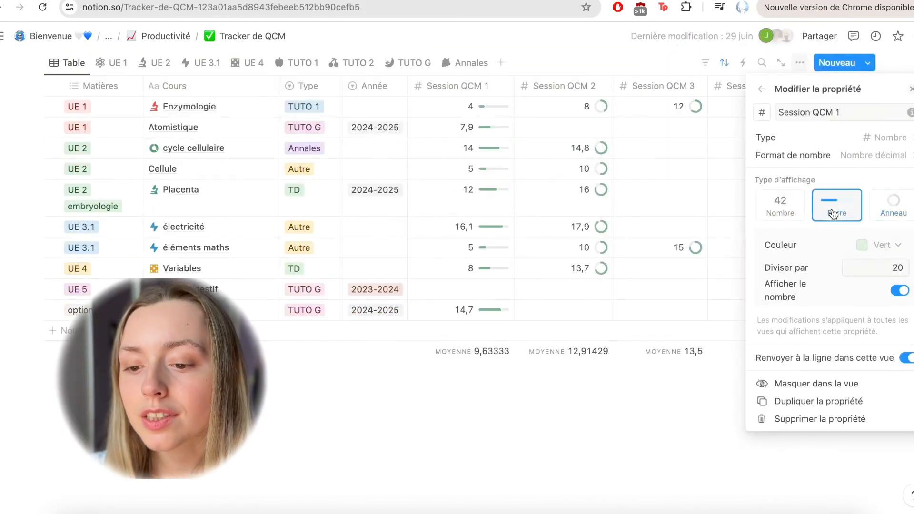
click(789, 209)
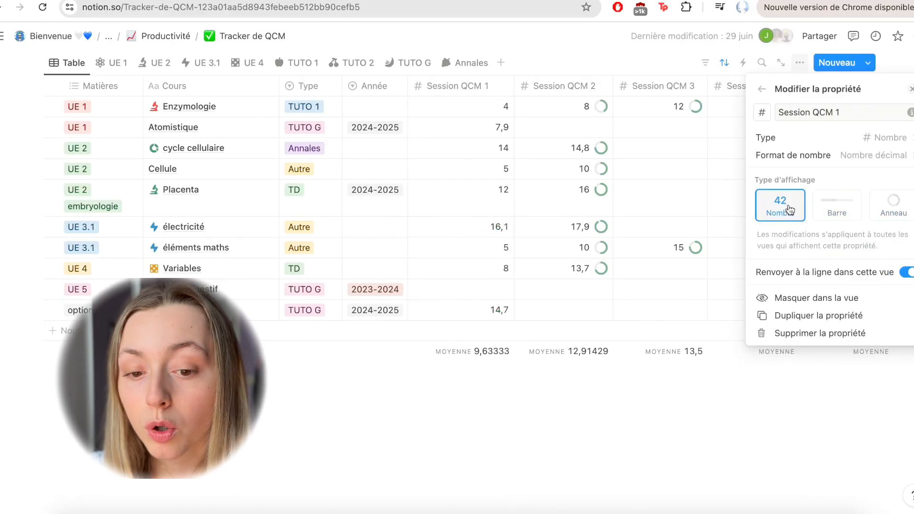
click(888, 204)
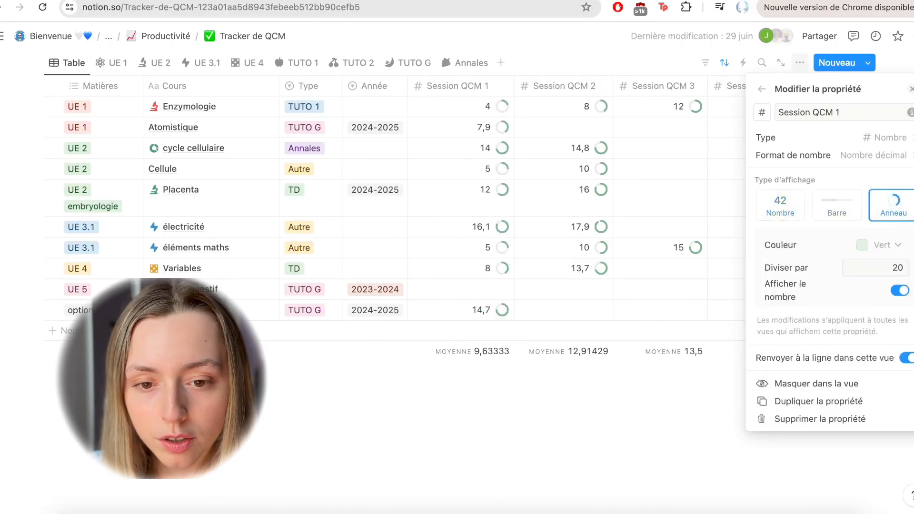
click(703, 238)
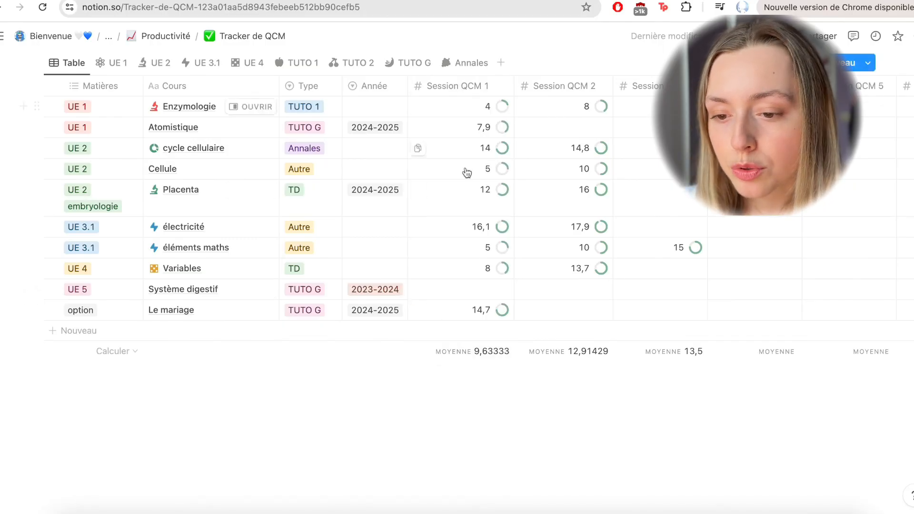
Look through the tracker's UE 1, UE 2, TUTO 1, TUTO 2, TUTO G and Annales views and return to the full Table view
scroll(459, 338, up, 2)
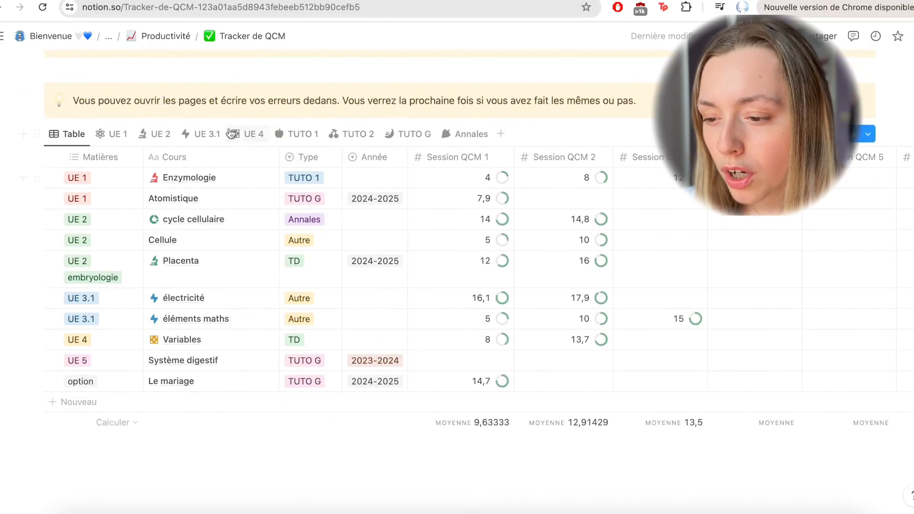
click(114, 134)
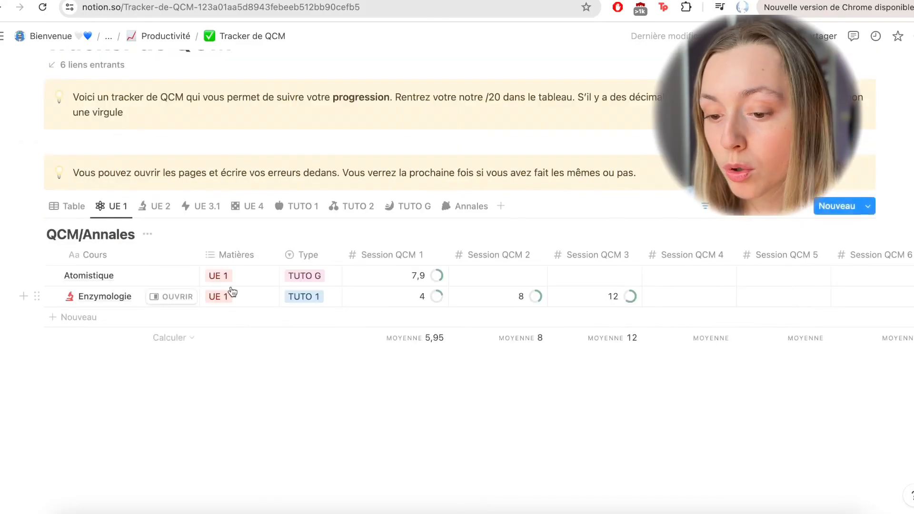
click(162, 206)
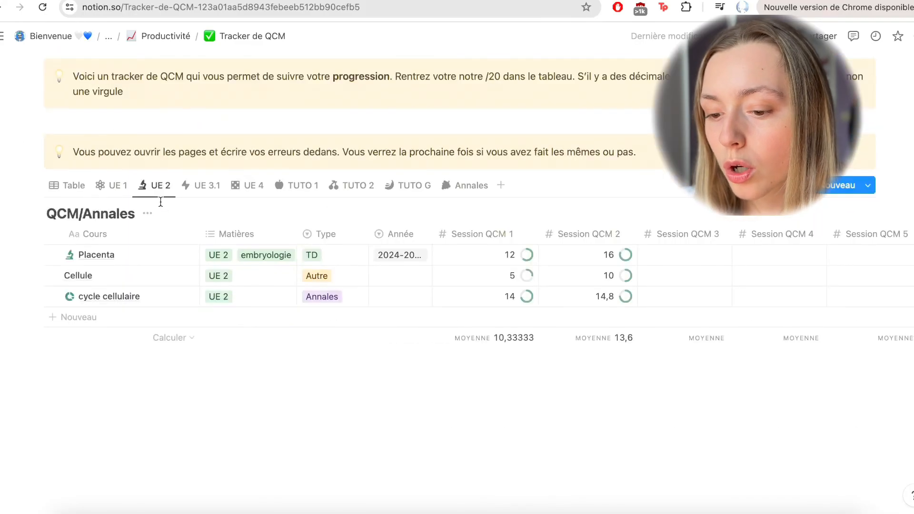
click(305, 188)
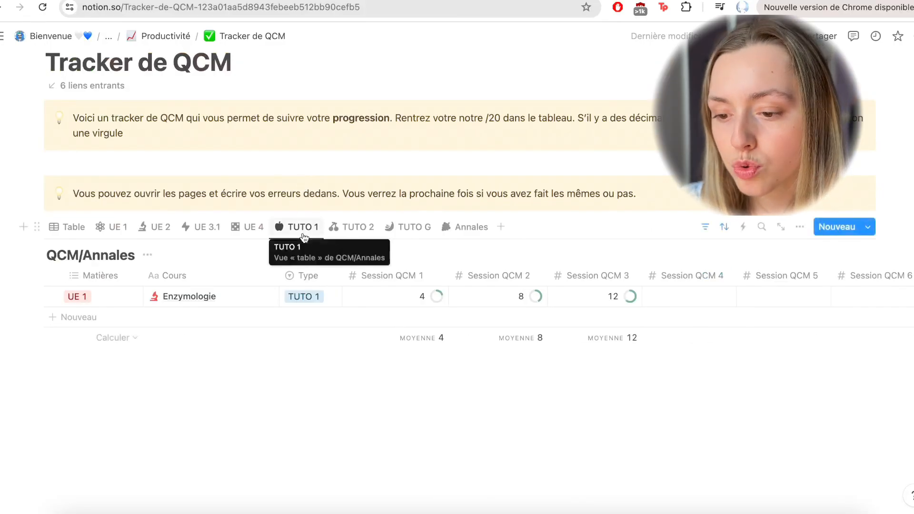
click(350, 227)
click(403, 227)
click(456, 187)
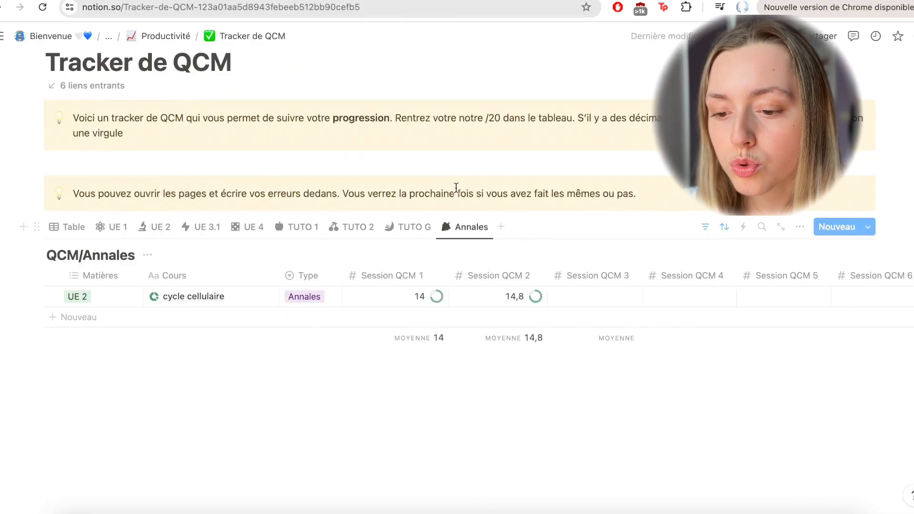
click(69, 227)
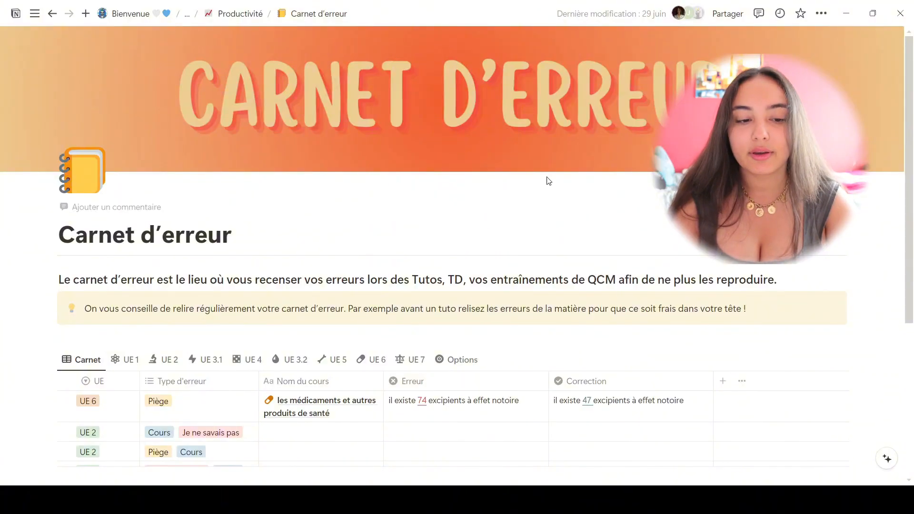
Look through the available UE and Type d'erreur options on the first row of the Carnet table
scroll(496, 240, down, 2)
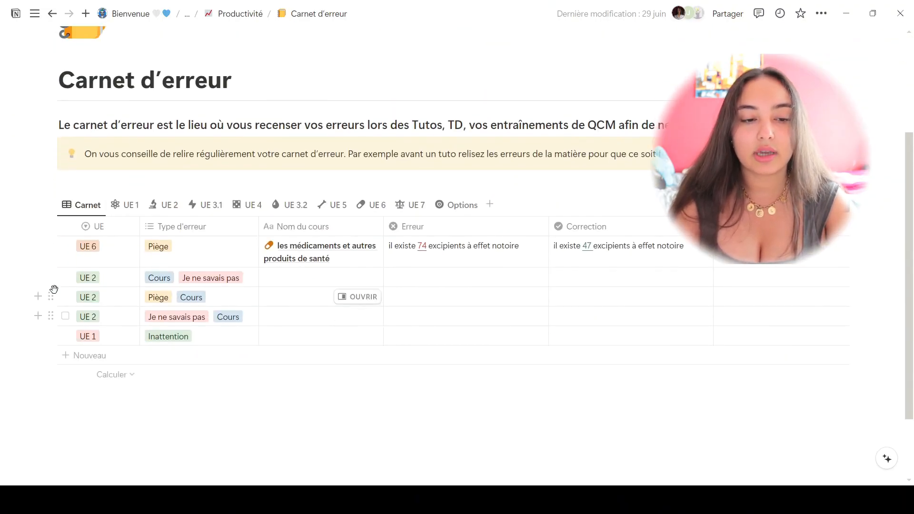
click(112, 259)
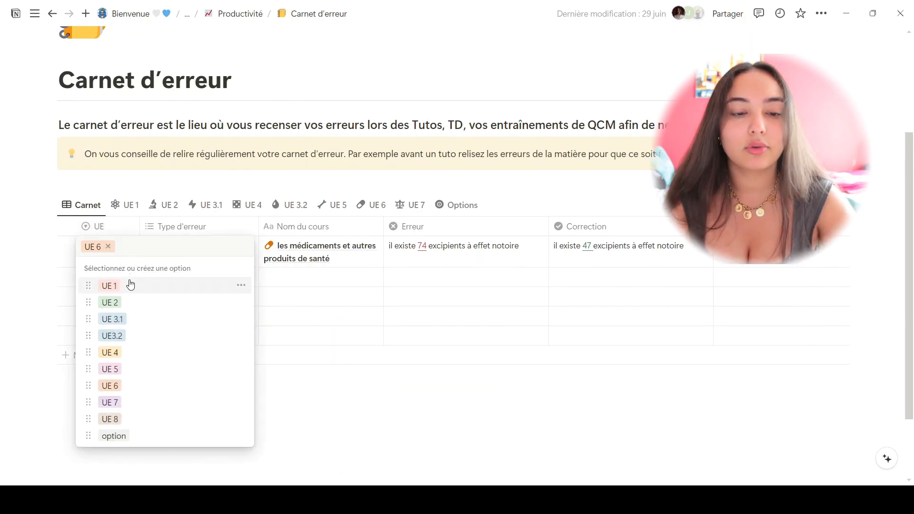
click(359, 431)
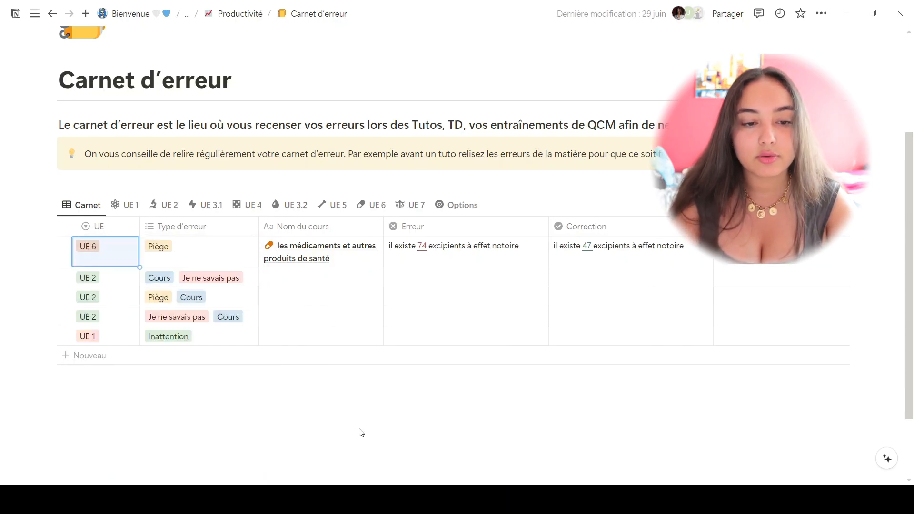
click(200, 249)
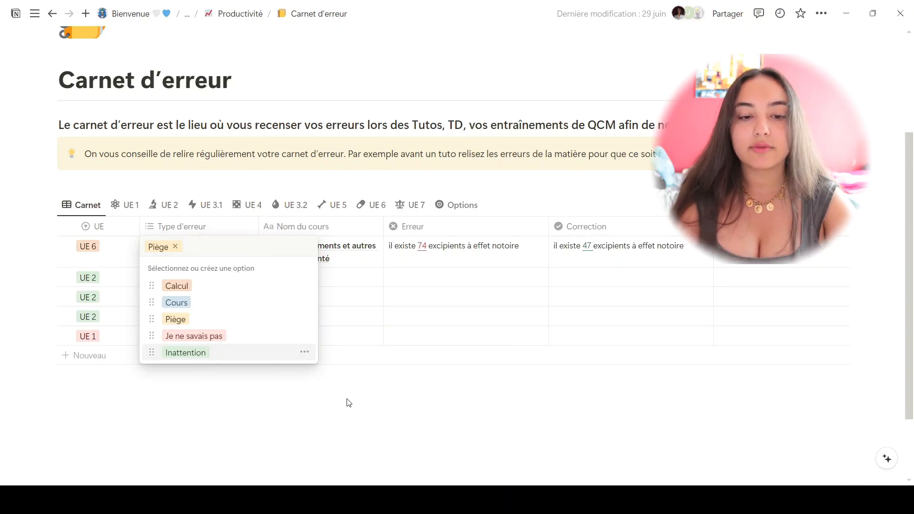
key(Escape)
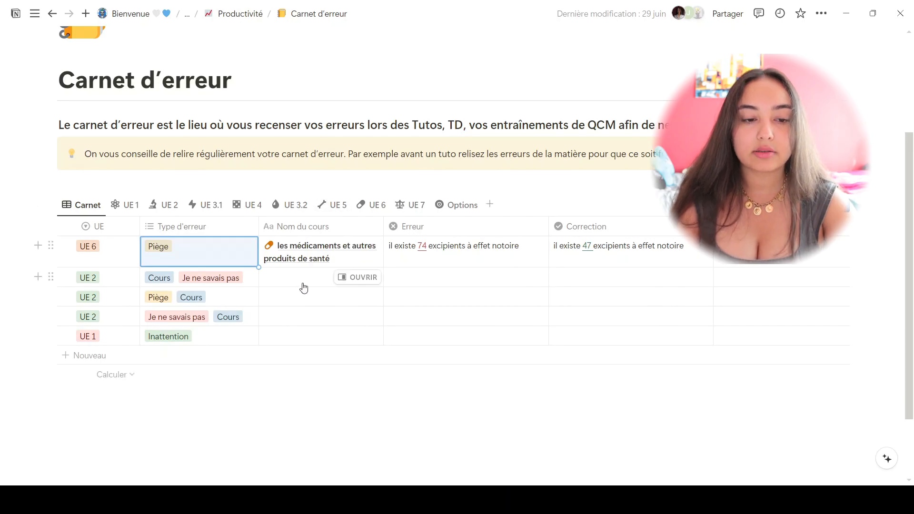
Enter "tissu adipeux" as the course name in the first UE 2 row of the Carnet table
click(269, 284)
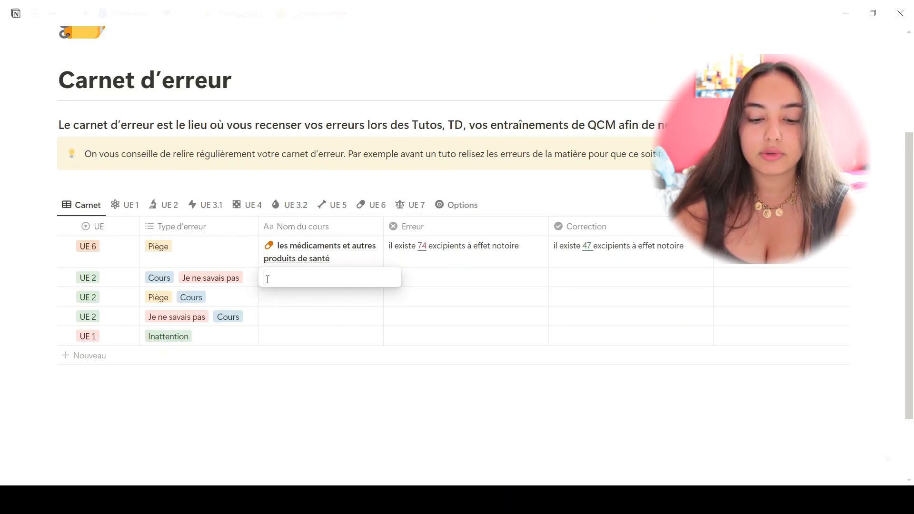
text(tissu adipeux)
key(Return)
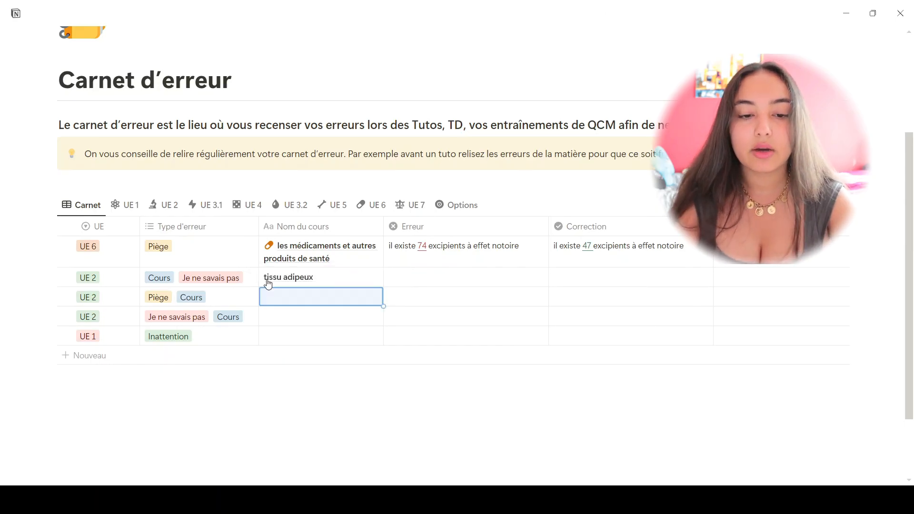
Enter the error "les adipocytes sont multinucléés" for tissu adipeux, with "multinucléés" in red, underlined and bold
drag(495, 277, 518, 278)
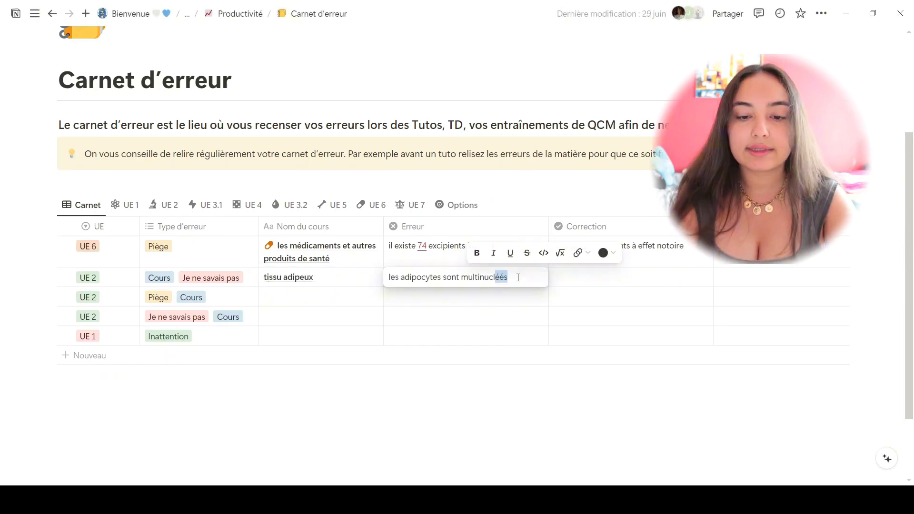
right_click(518, 277)
click(463, 276)
double_click(464, 276)
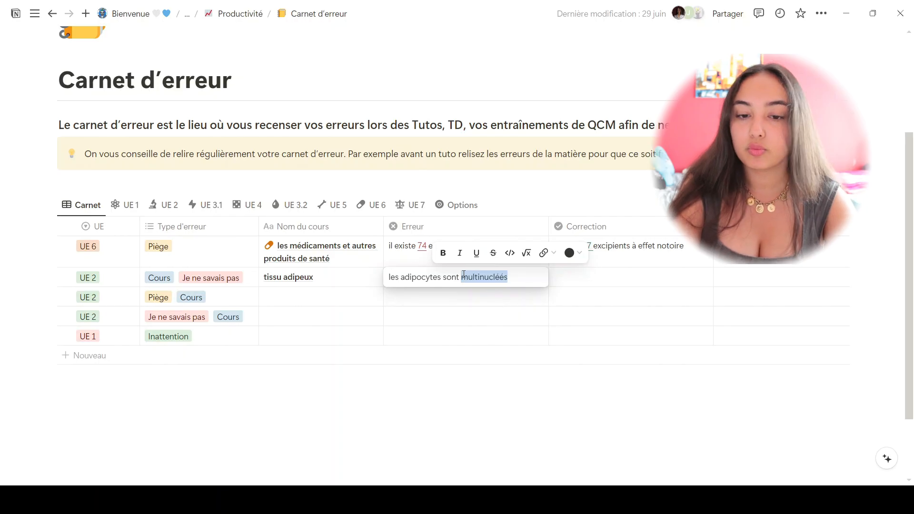
click(569, 253)
click(566, 360)
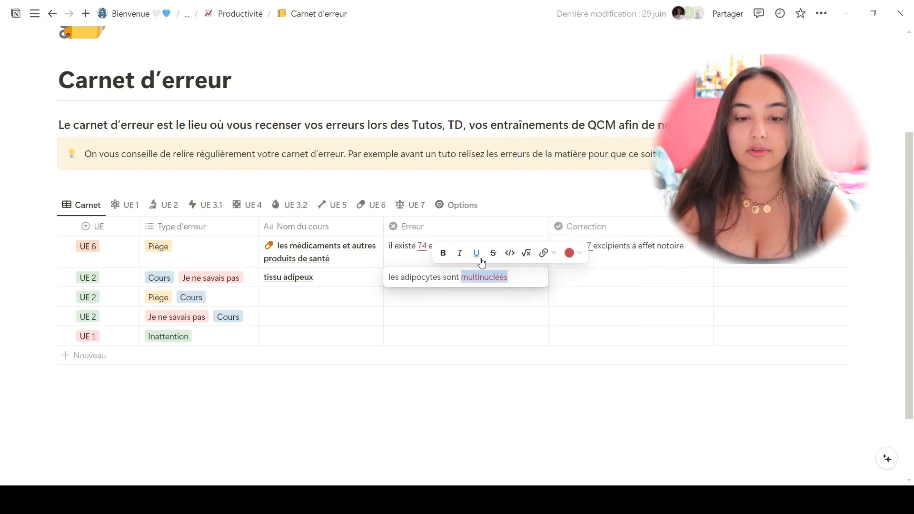
click(443, 253)
click(521, 276)
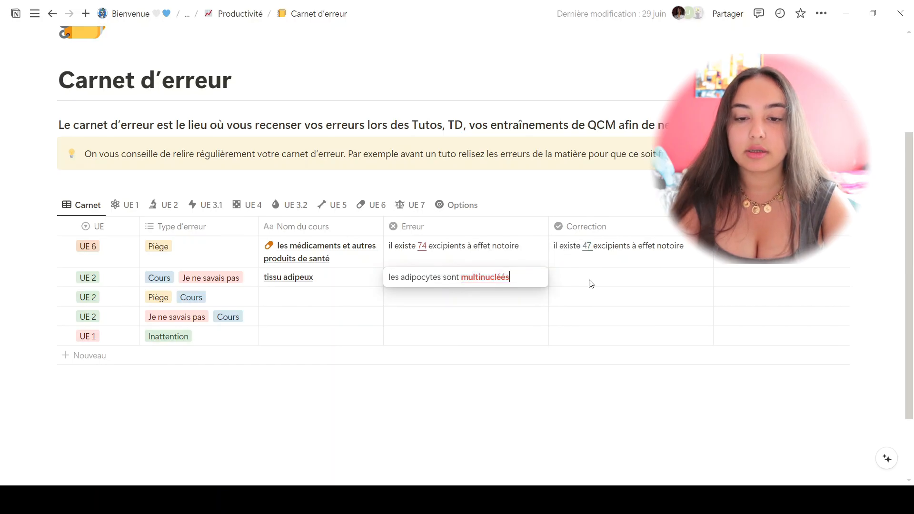
Copy the tissu adipeux error text into its Correction cell and remove the extra blank line
click(539, 276)
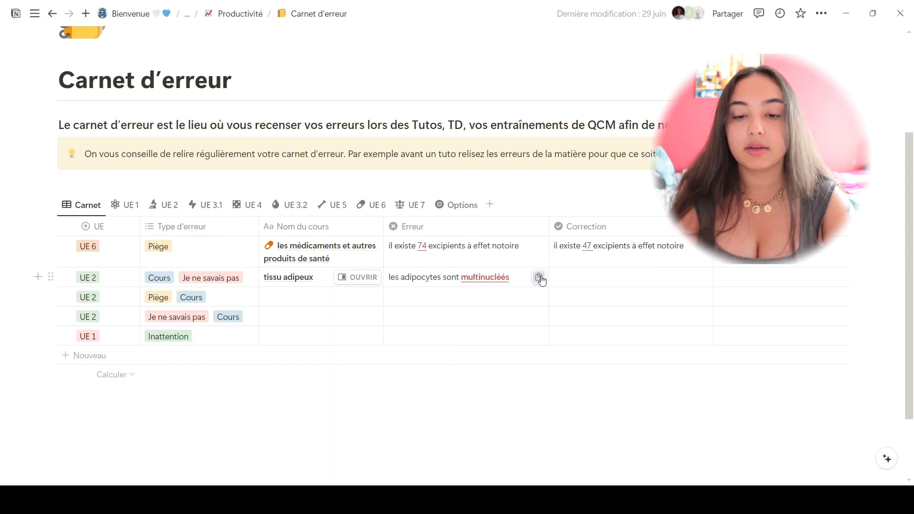
click(607, 276)
key(ctrl+v)
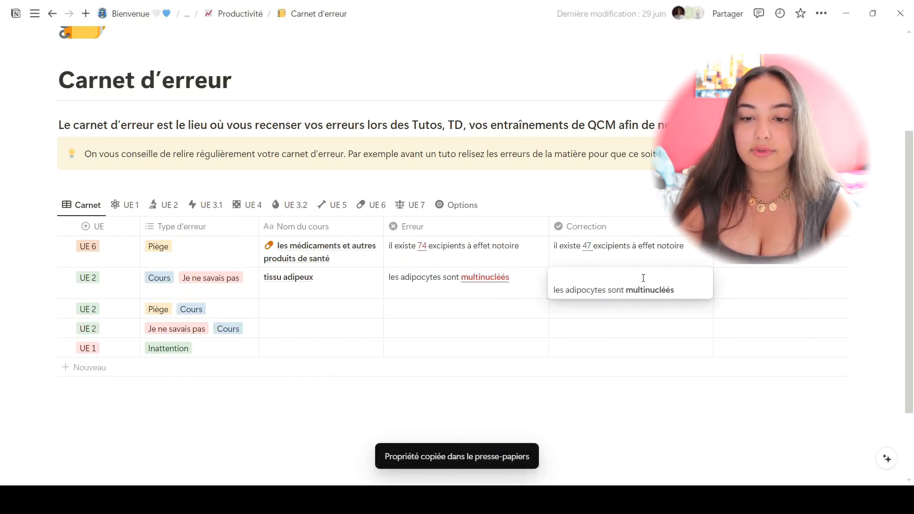
key(Delete)
Change "multinucléés" to "mononuclées" in the tissu adipeux correction, underlined and coloured green
double_click(644, 278)
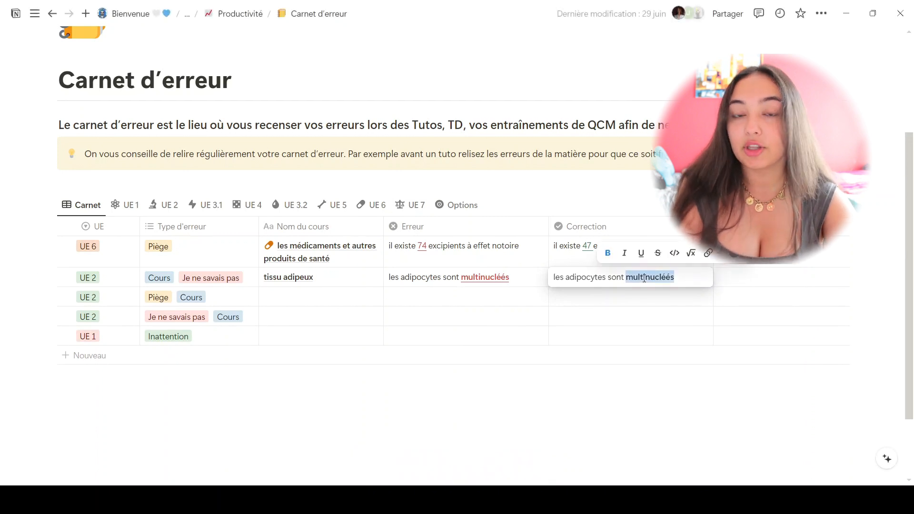
key(ctrl+u)
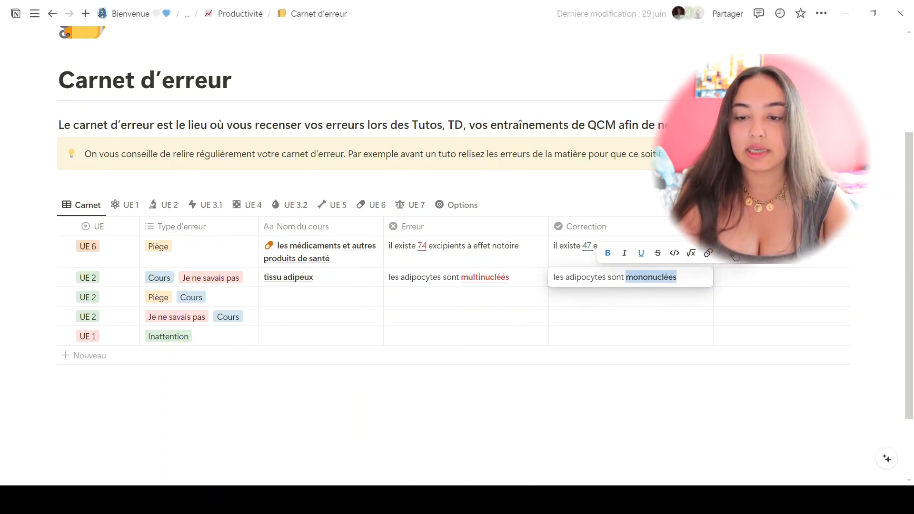
click(735, 255)
click(721, 294)
key(Escape)
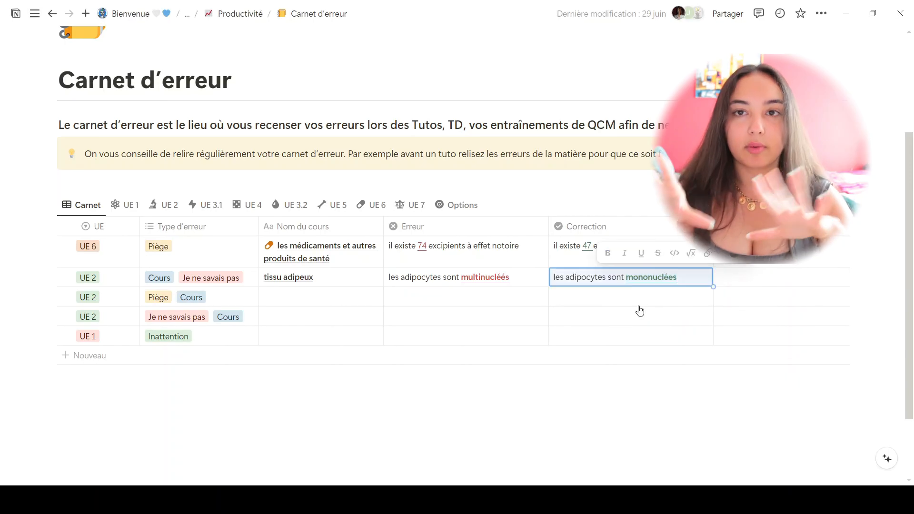
click(489, 392)
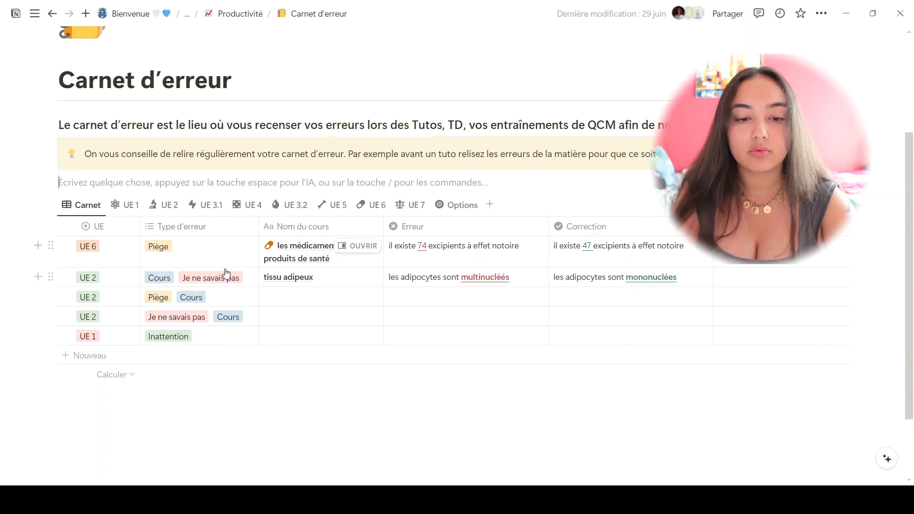
Open the tissu adipeux entry's page and give it a green microscope icon
click(345, 280)
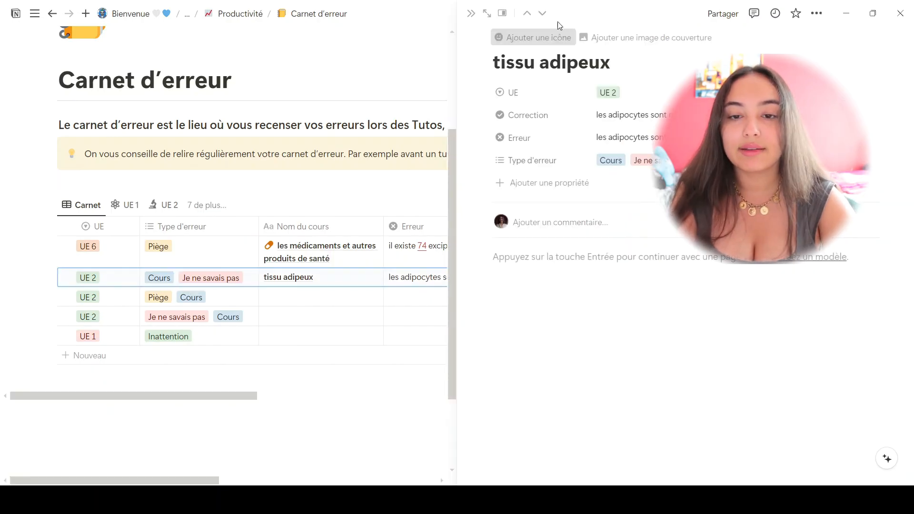
click(533, 38)
click(433, 86)
click(505, 205)
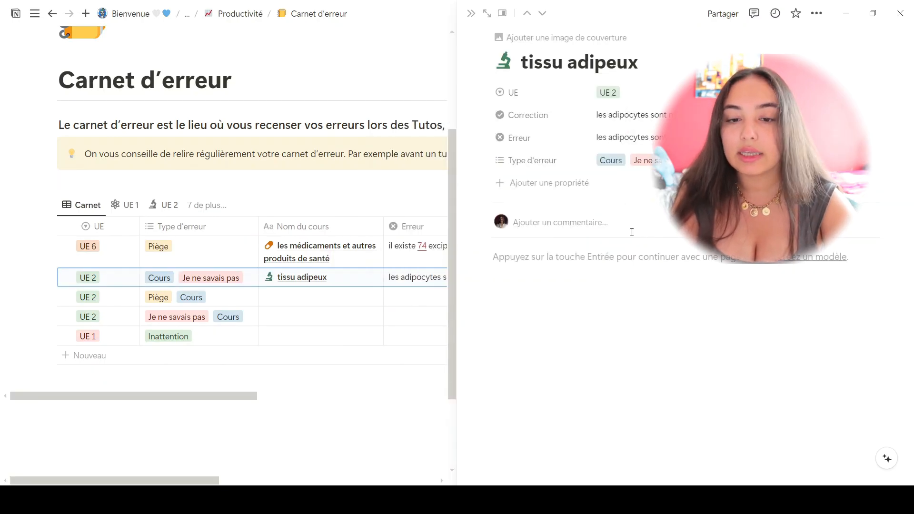
Insert a mention of the "Méthode des J" page in the body of the tissu adipeux page
click(546, 264)
text(/mention)
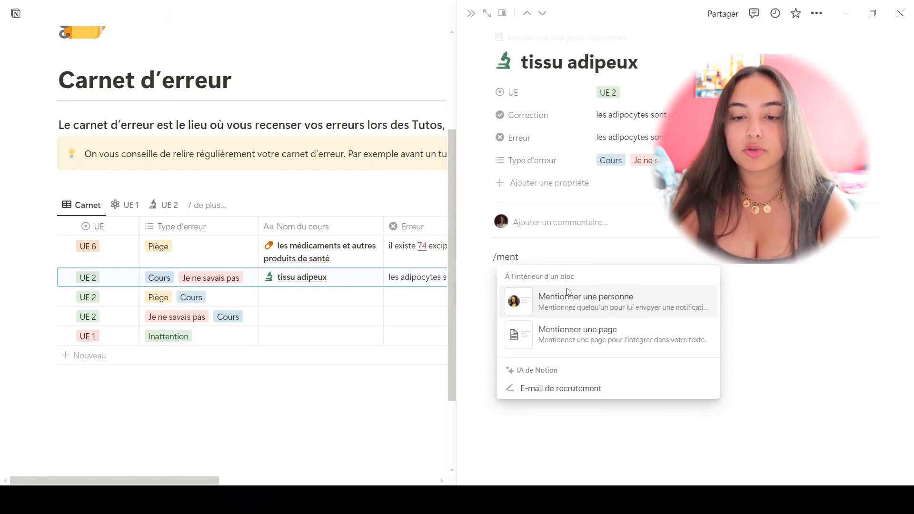
click(547, 328)
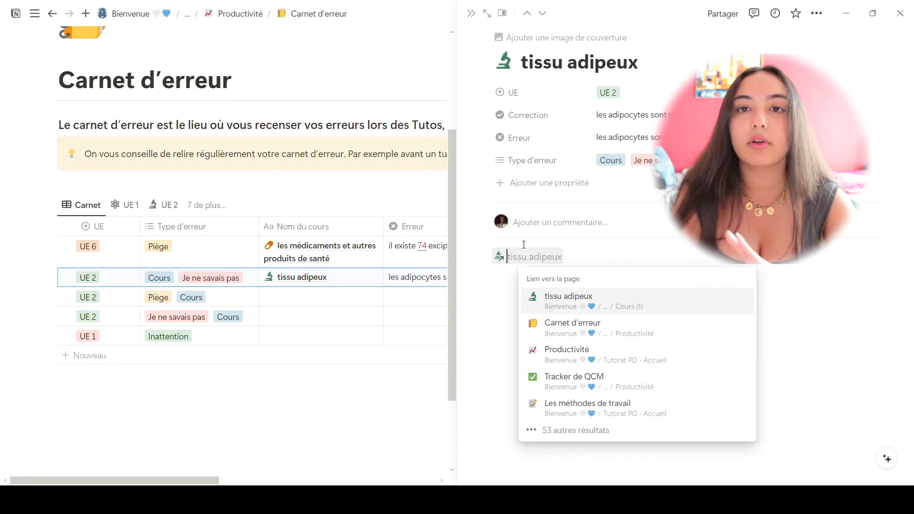
text(méth)
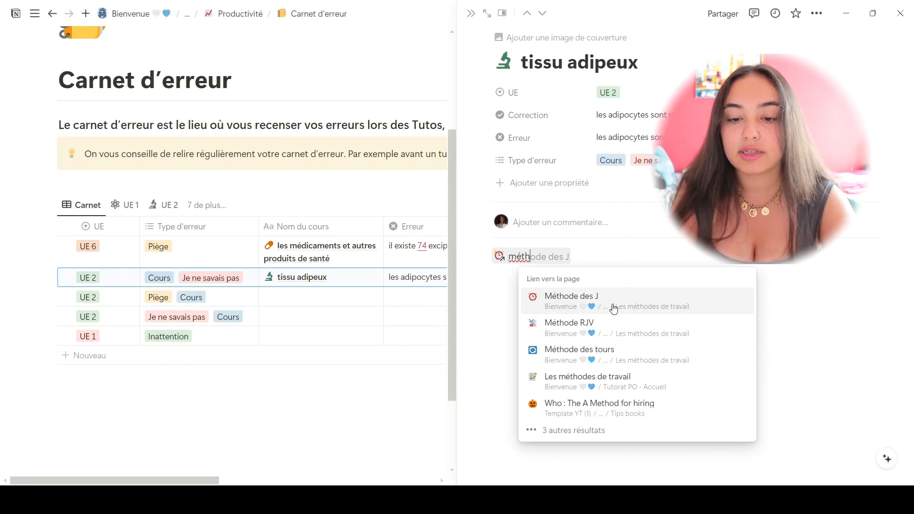
click(612, 303)
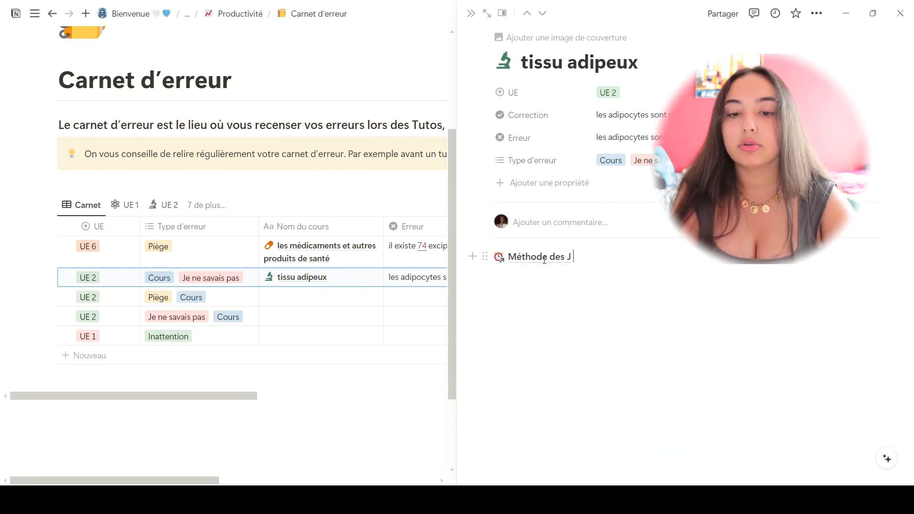
mouse_move(534, 258)
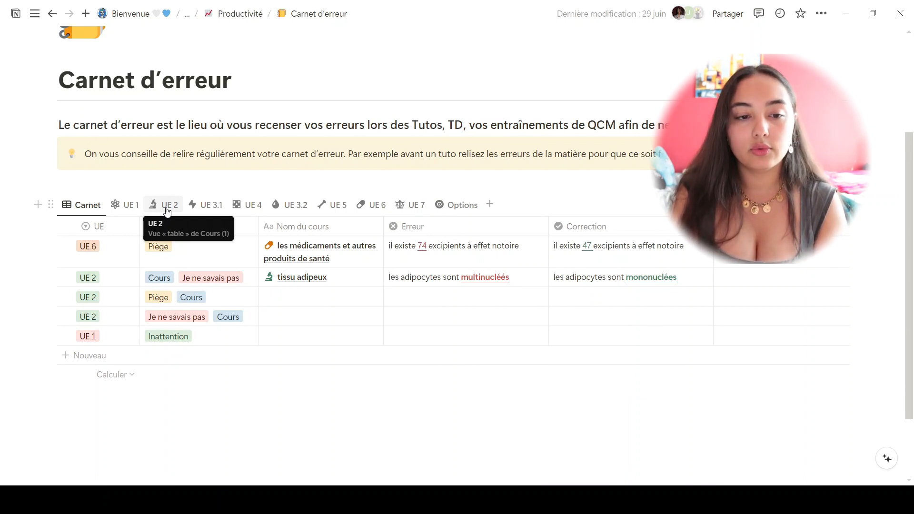
Show the error log's UE 2 view and bring up the page option for exporting it
click(167, 211)
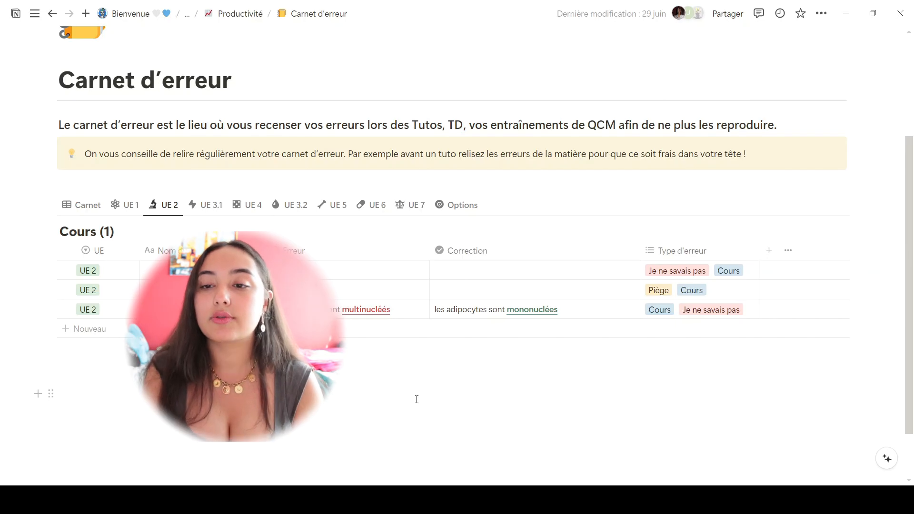
click(820, 14)
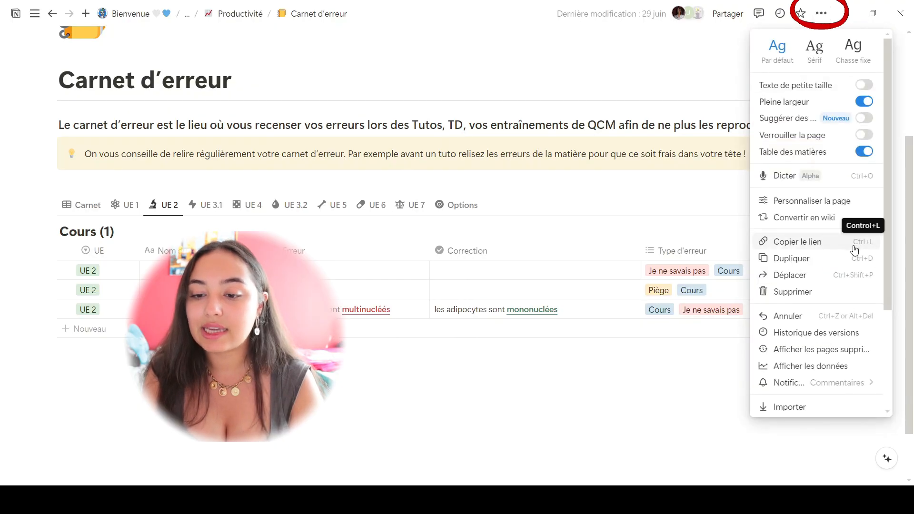
scroll(828, 342, down, 2)
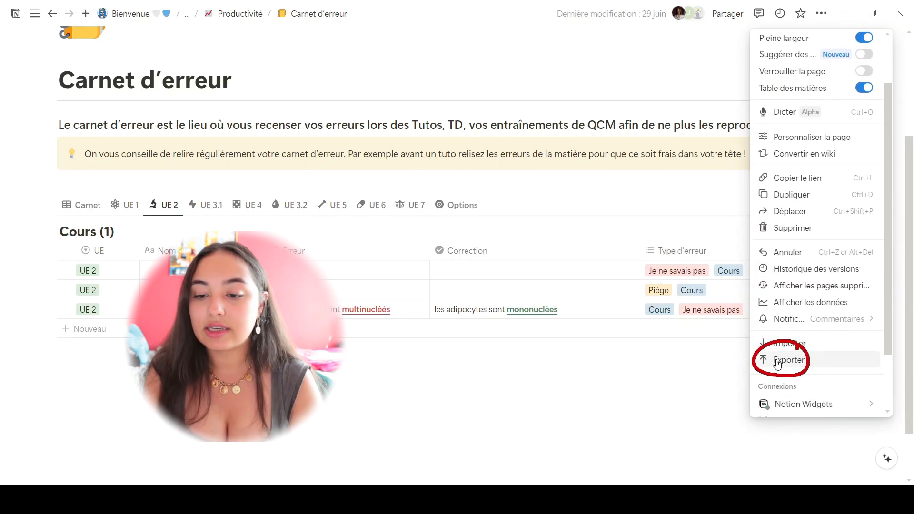